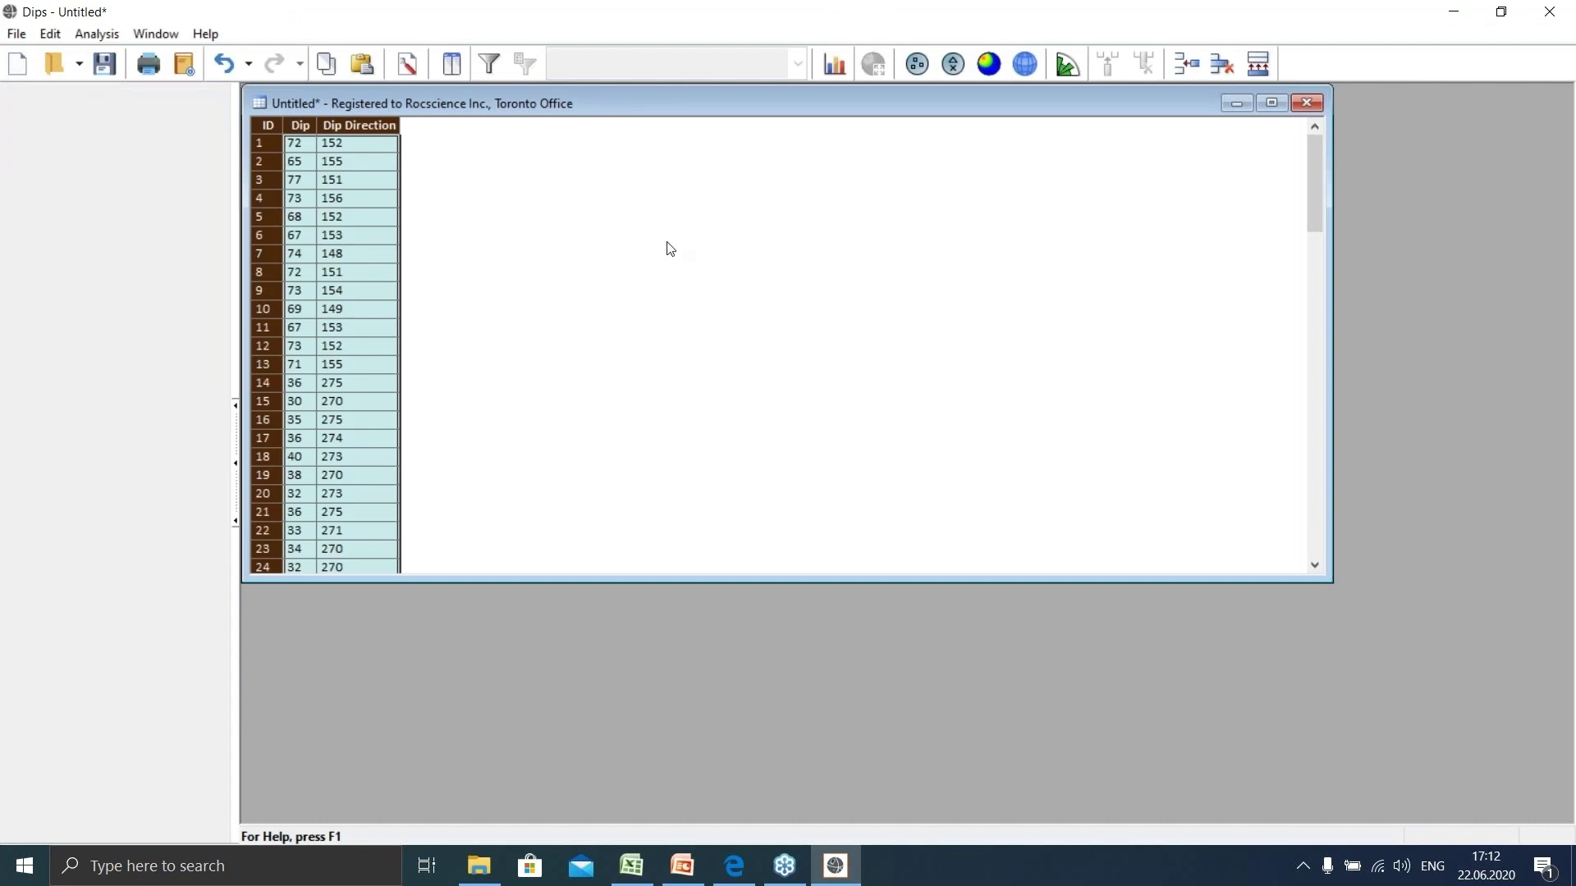
Maximize the dip and dip direction table and plot the data as a stereonet contour plot
{"action": "left_click", "coordinate": [1271, 102]}
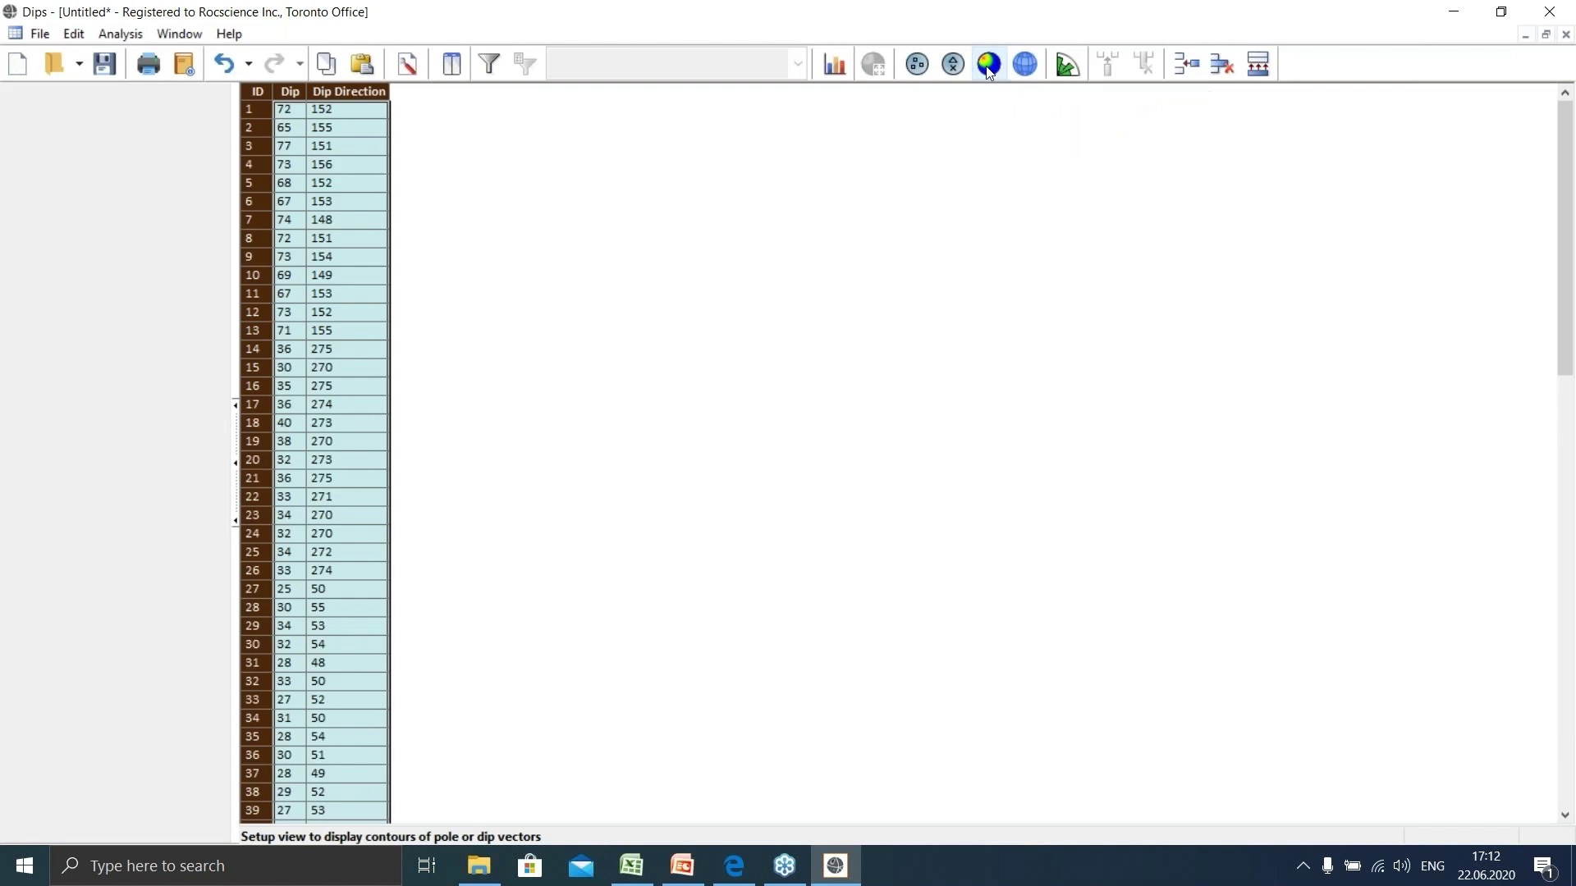
{"action": "left_click", "coordinate": [989, 65]}
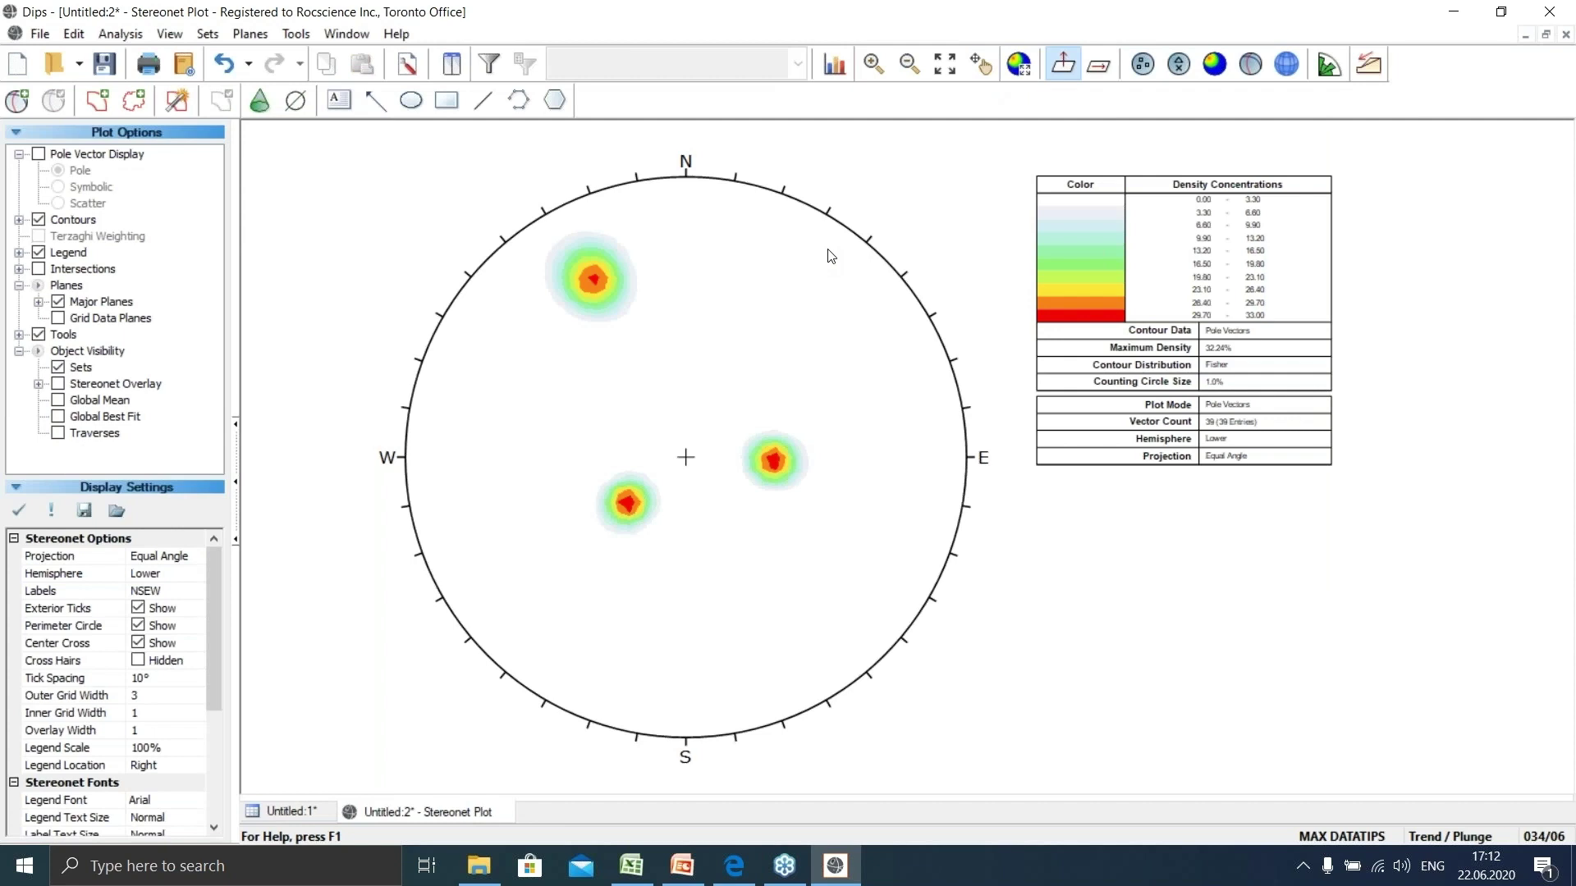
Set the stereonet projection to Equal Area and keep the hemisphere as Lower
{"action": "left_click", "coordinate": [197, 558]}
{"action": "left_click", "coordinate": [196, 560]}
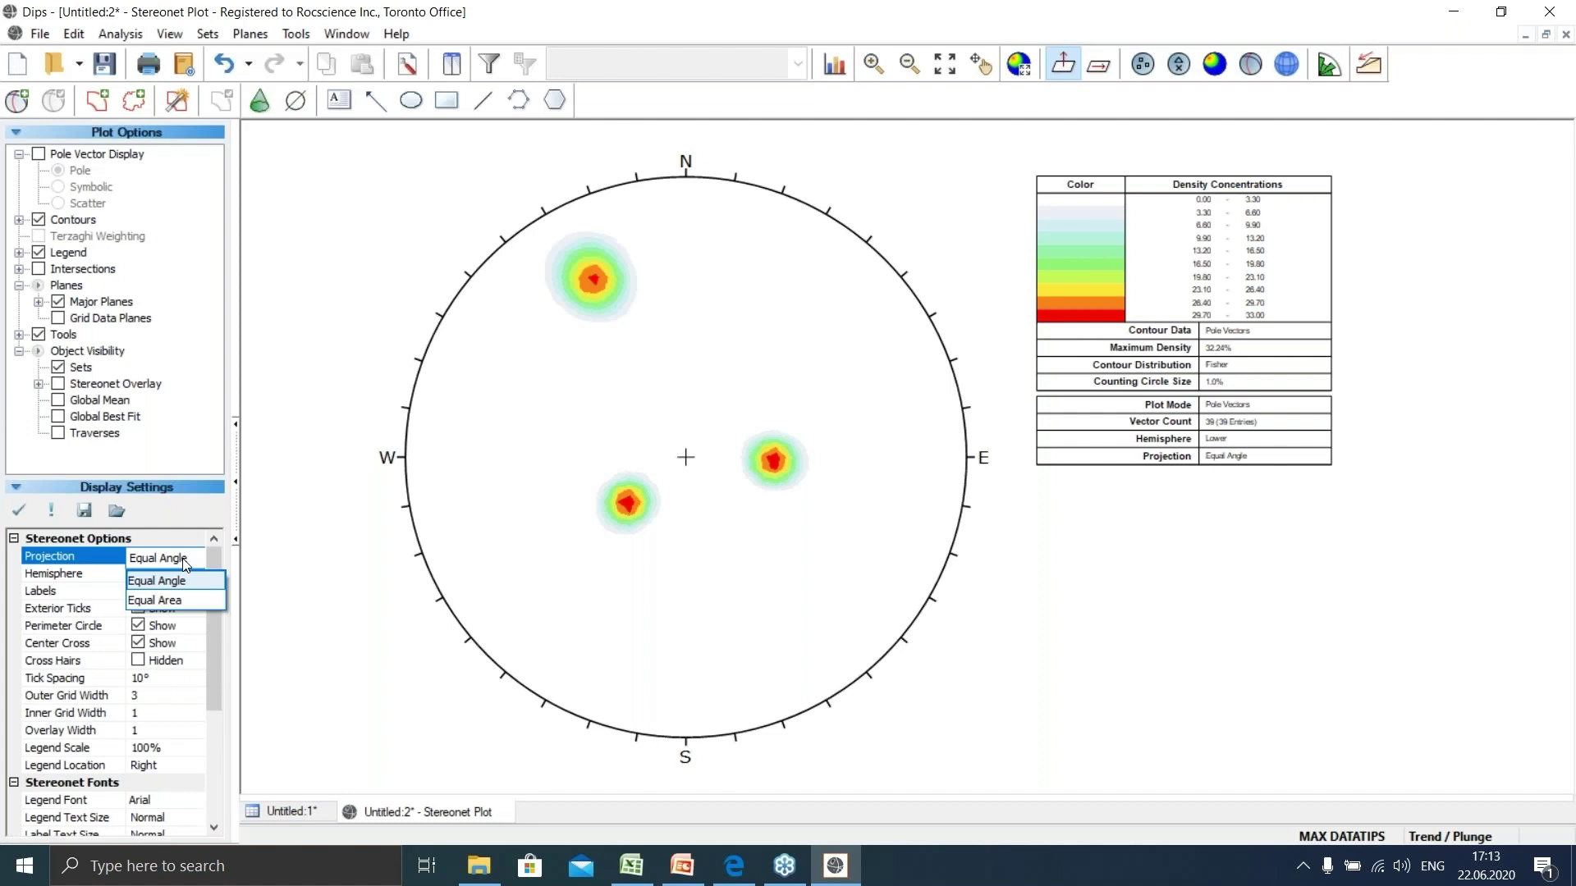
{"action": "left_click", "coordinate": [191, 607]}
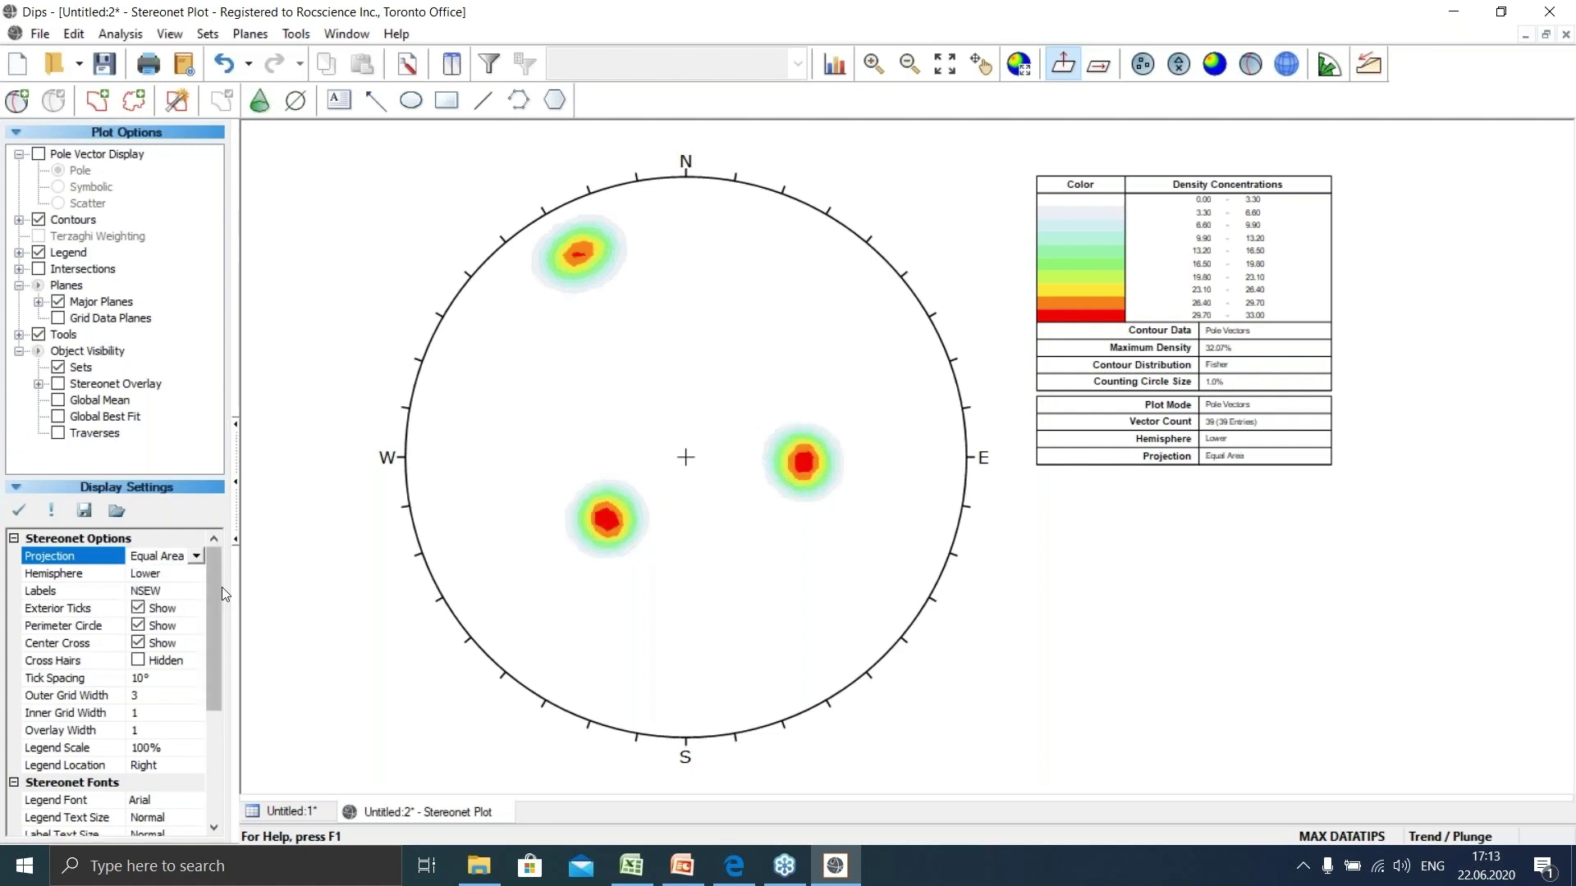
{"action": "left_click", "coordinate": [194, 576]}
{"action": "left_click", "coordinate": [194, 576]}
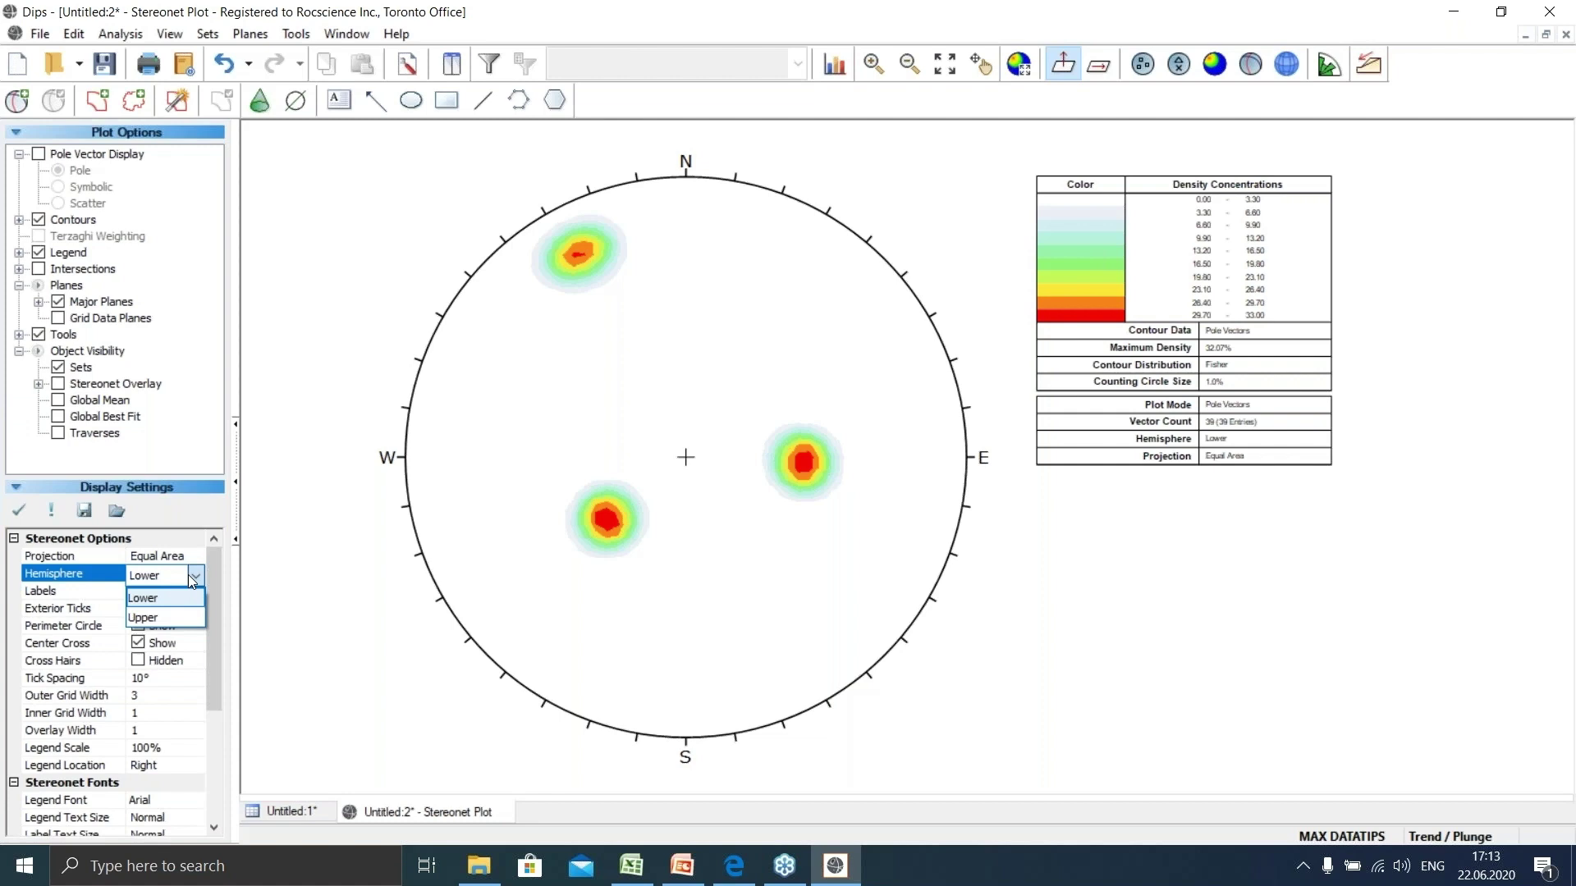
{"action": "left_click", "coordinate": [177, 598]}
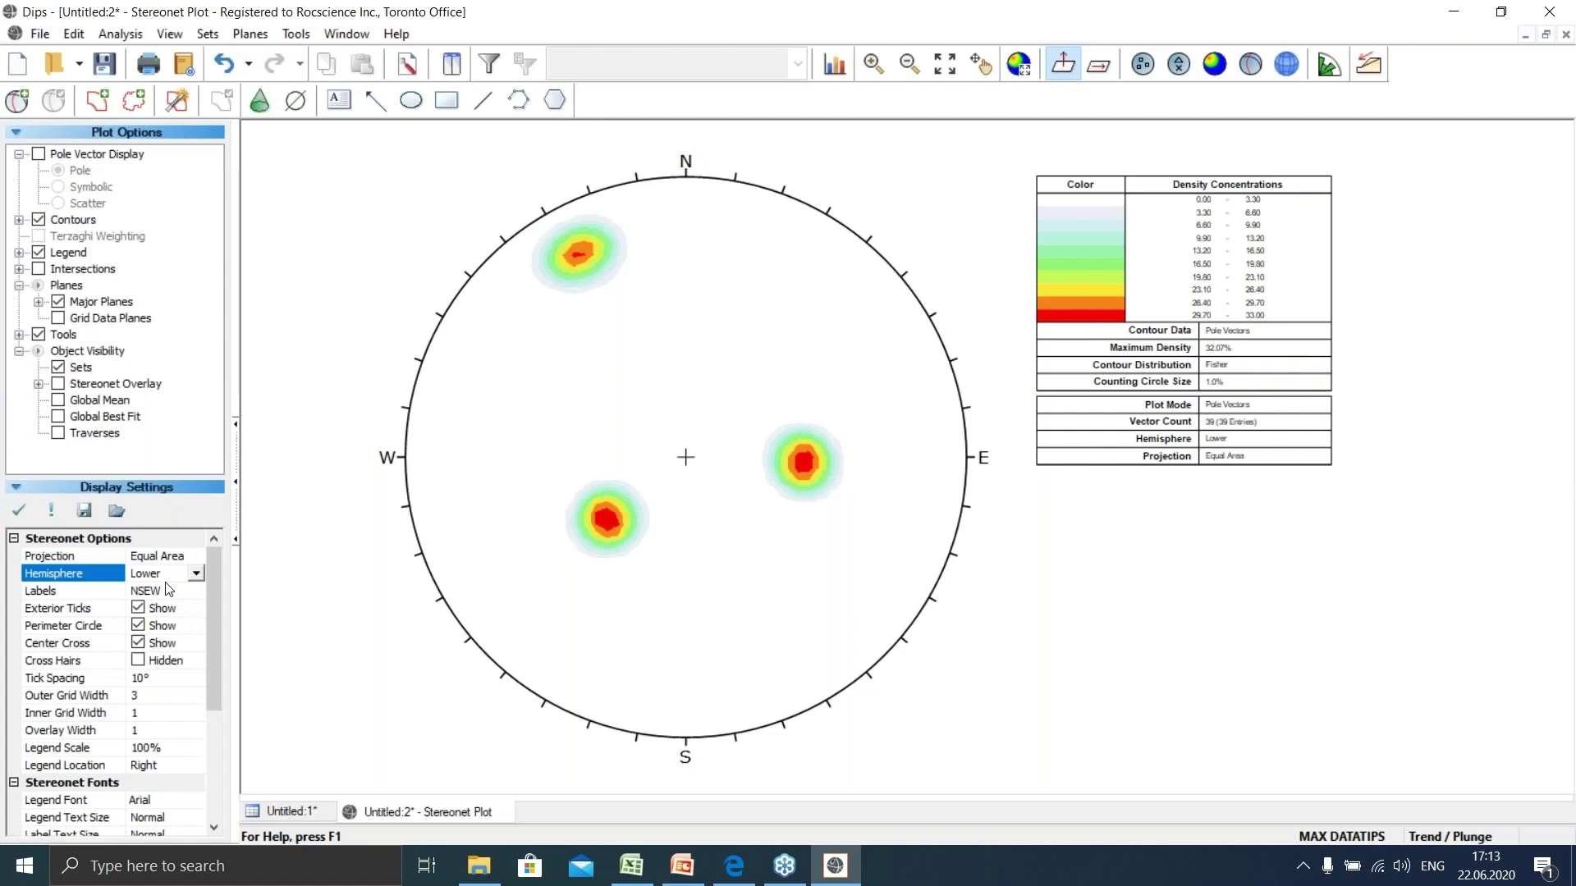
View the contours in dip vector mode and return to pole vector mode
{"action": "left_click", "coordinate": [1094, 69]}
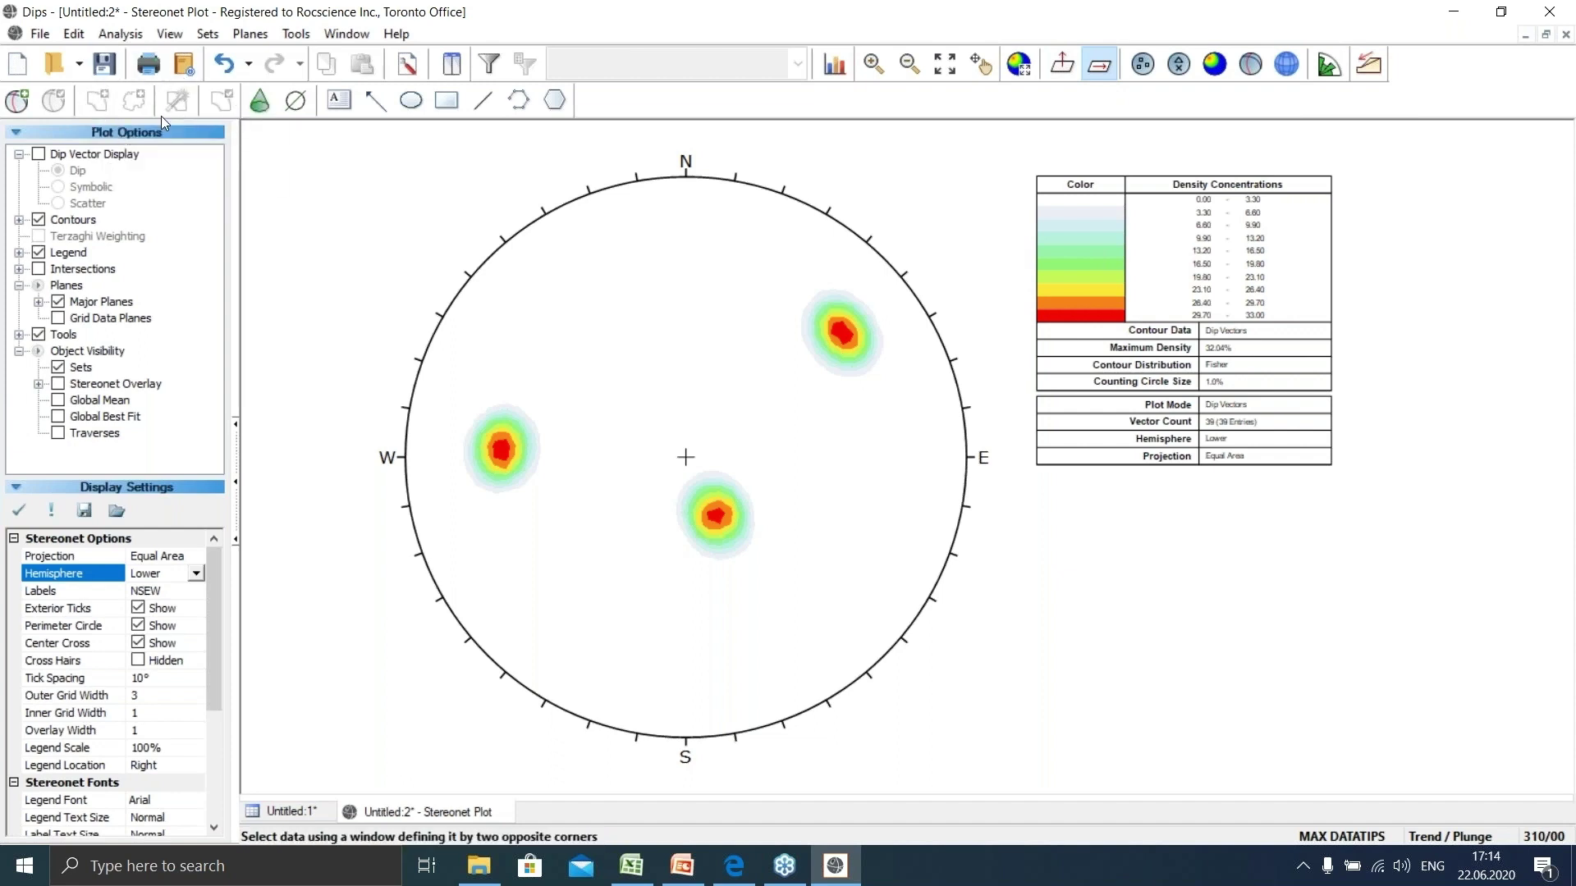
{"action": "left_click", "coordinate": [1063, 66]}
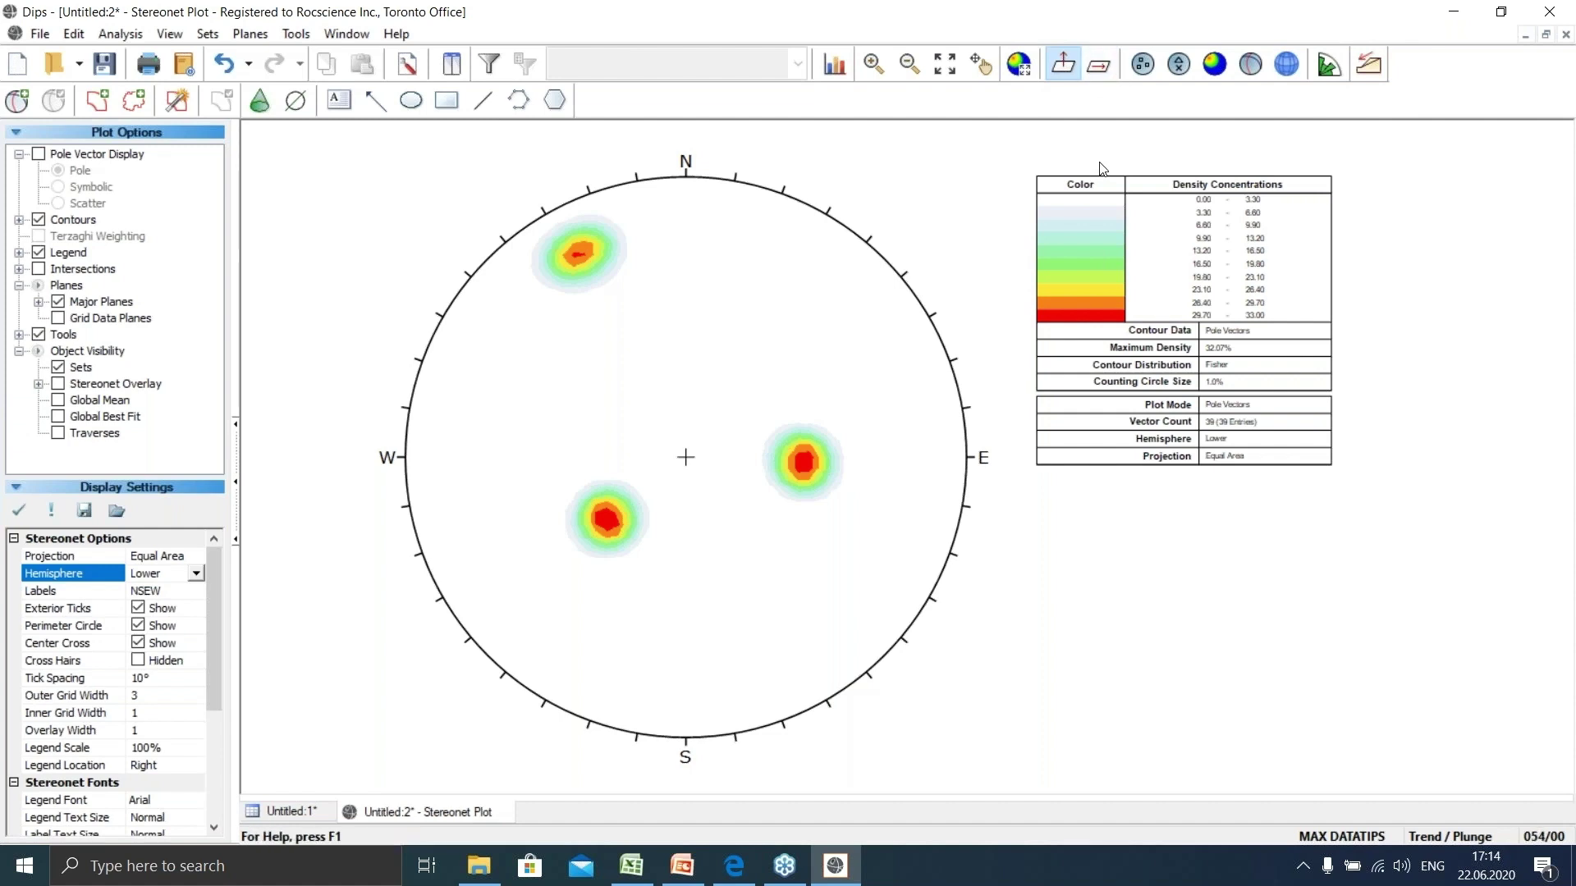
Open the data filter options and name the new filter Dip Direction
{"action": "left_click", "coordinate": [121, 34]}
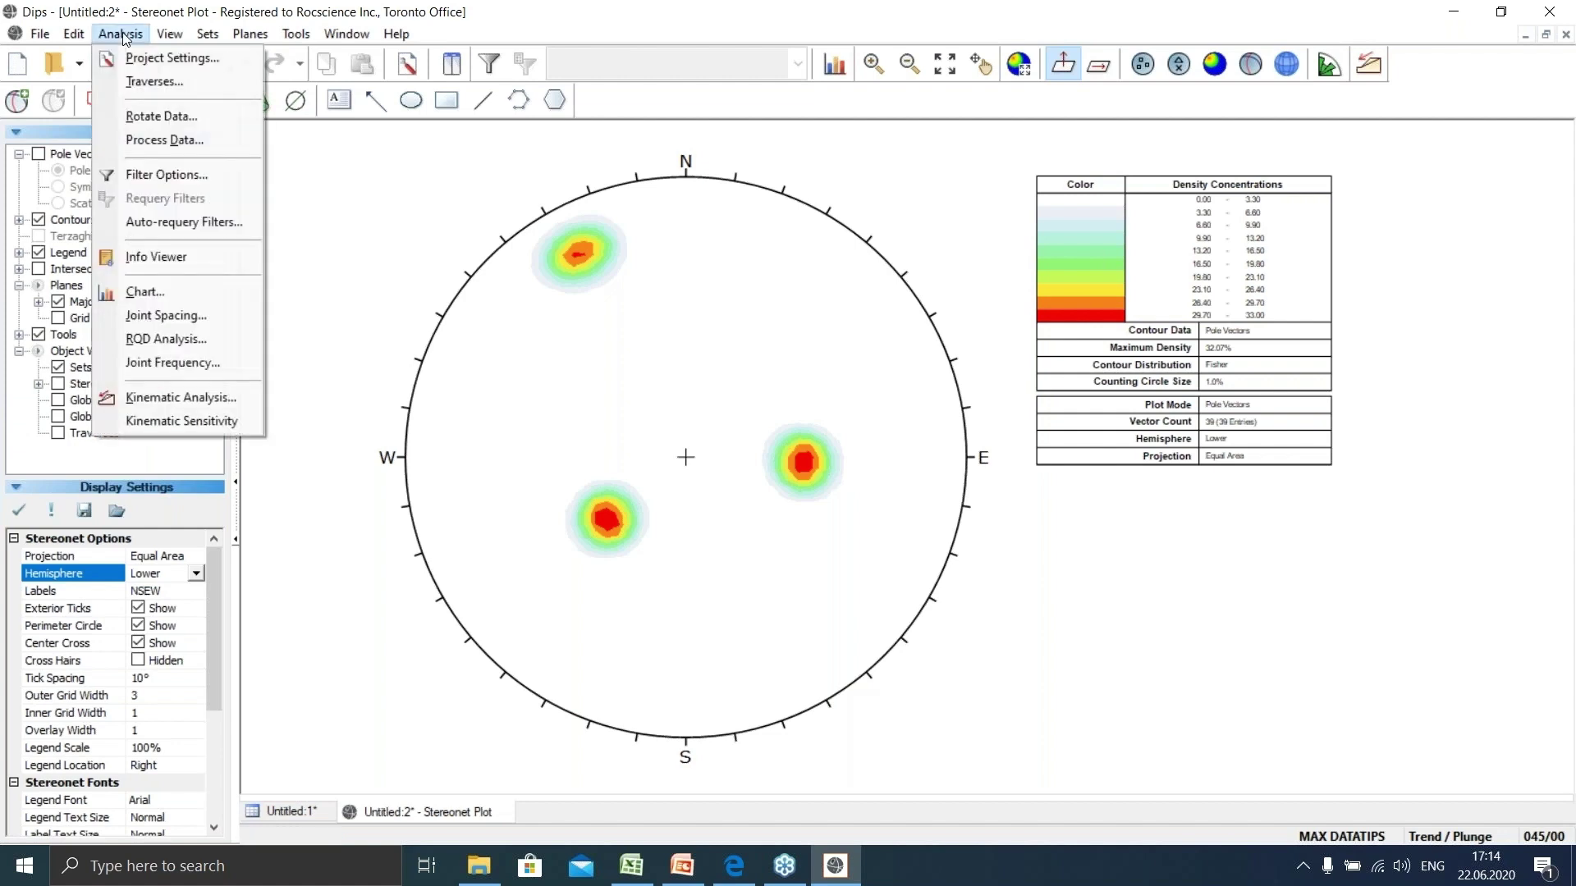
{"action": "left_click", "coordinate": [219, 178]}
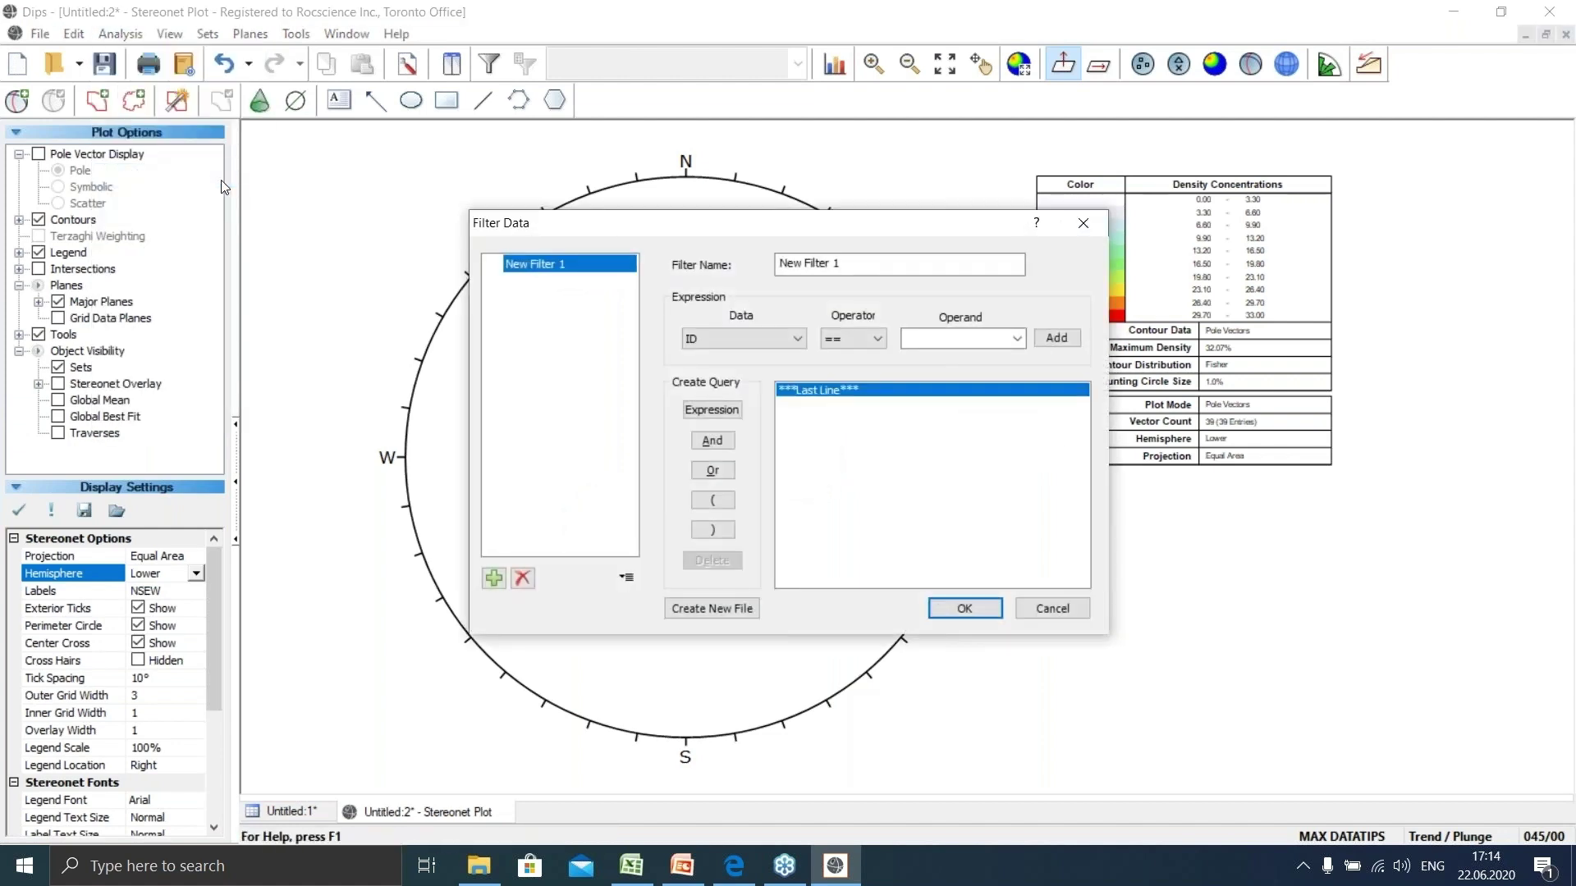
{"action": "left_click", "coordinate": [888, 267]}
{"action": "type", "text": "Dip"}
{"action": "key", "text": "BackSpace"}
{"action": "key", "text": "BackSpace"}
{"action": "key", "text": "BackSpace"}
{"action": "key", "text": "BackSpace"}
{"action": "key", "text": "BackSpace"}
{"action": "key", "text": "BackSpace"}
{"action": "key", "text": "BackSpace"}
{"action": "key", "text": "BackSpace"}
{"action": "key", "text": "BackSpace"}
{"action": "key", "text": "BackSpace"}
{"action": "key", "text": "BackSpace"}
{"action": "key", "text": "BackSpace"}
{"action": "key", "text": "BackSpace"}
{"action": "key", "text": "BackSpace"}
{"action": "type", "text": "Dip D"}
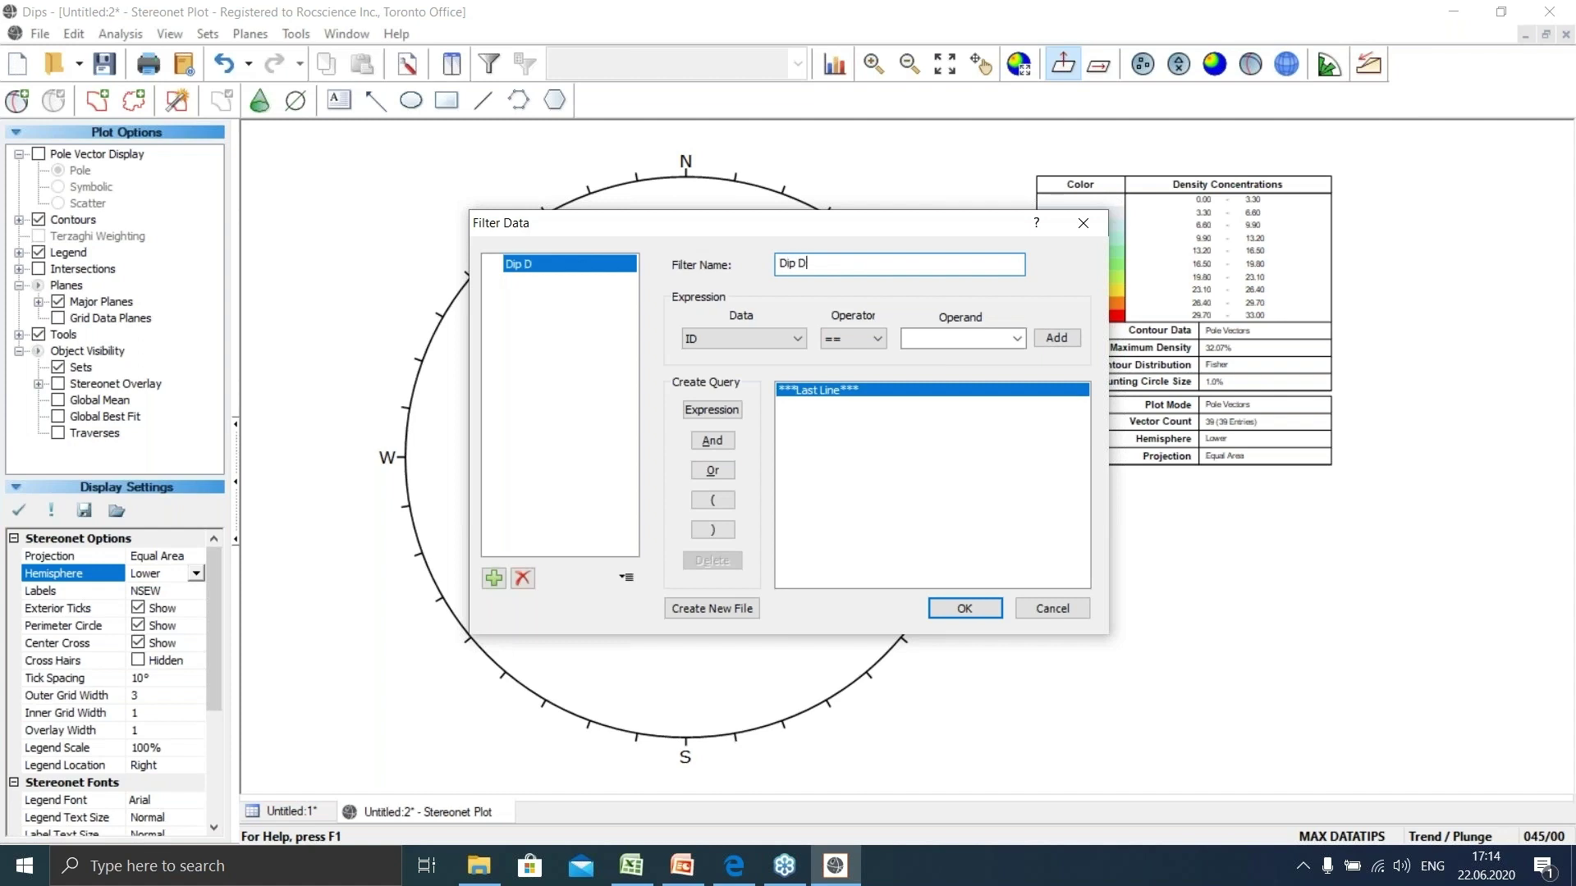
{"action": "type", "text": "irection"}
Add the expression Dip Direction >= 48 to the filter query
{"action": "left_click", "coordinate": [778, 336]}
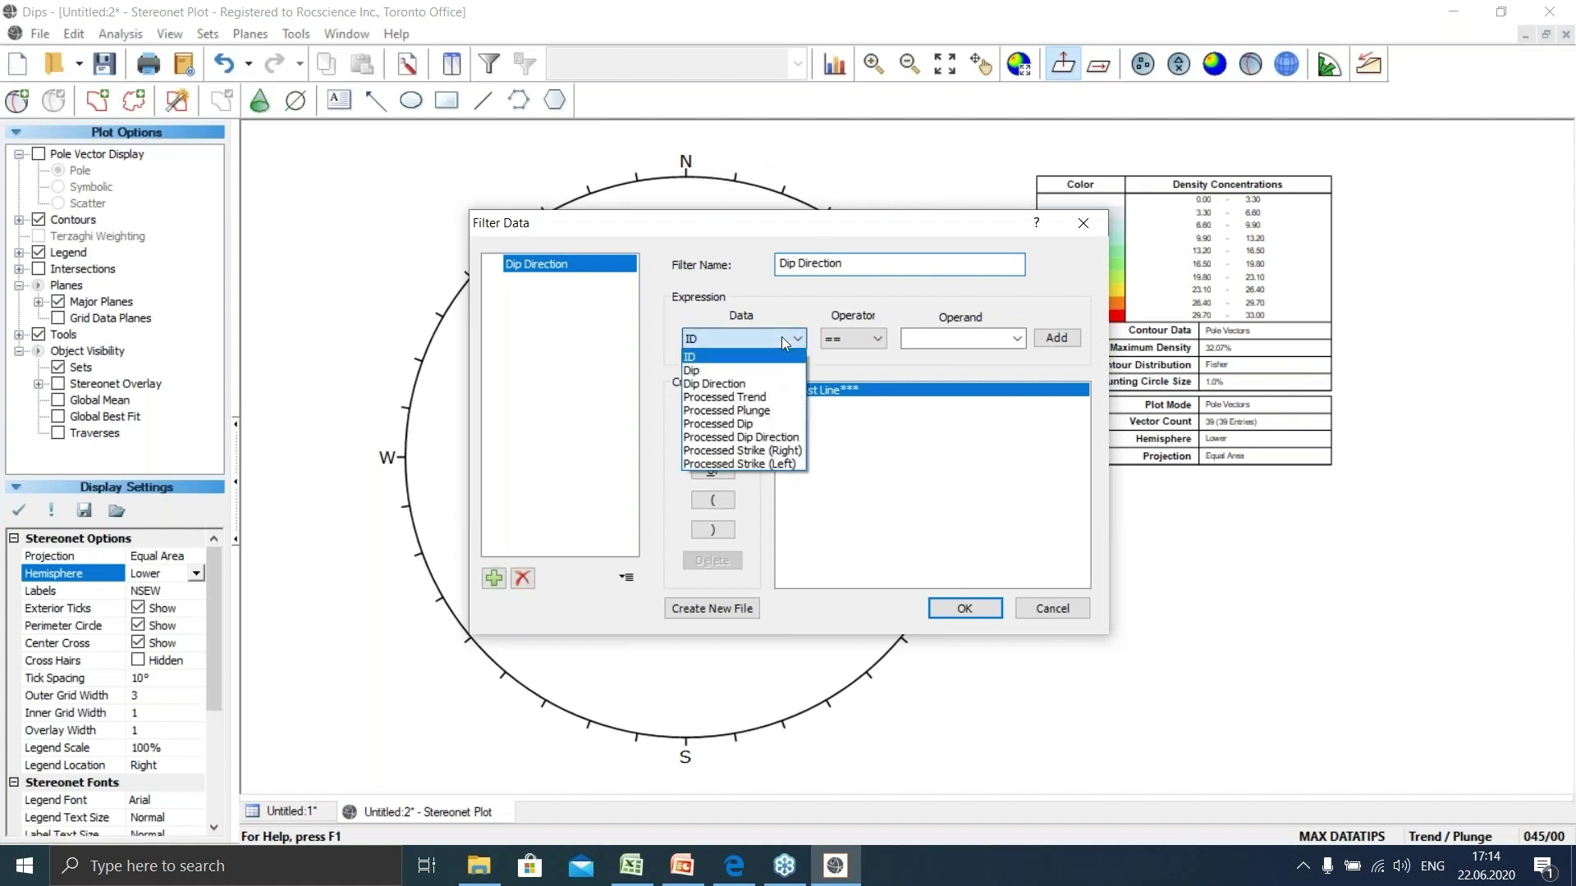
{"action": "left_click", "coordinate": [750, 383]}
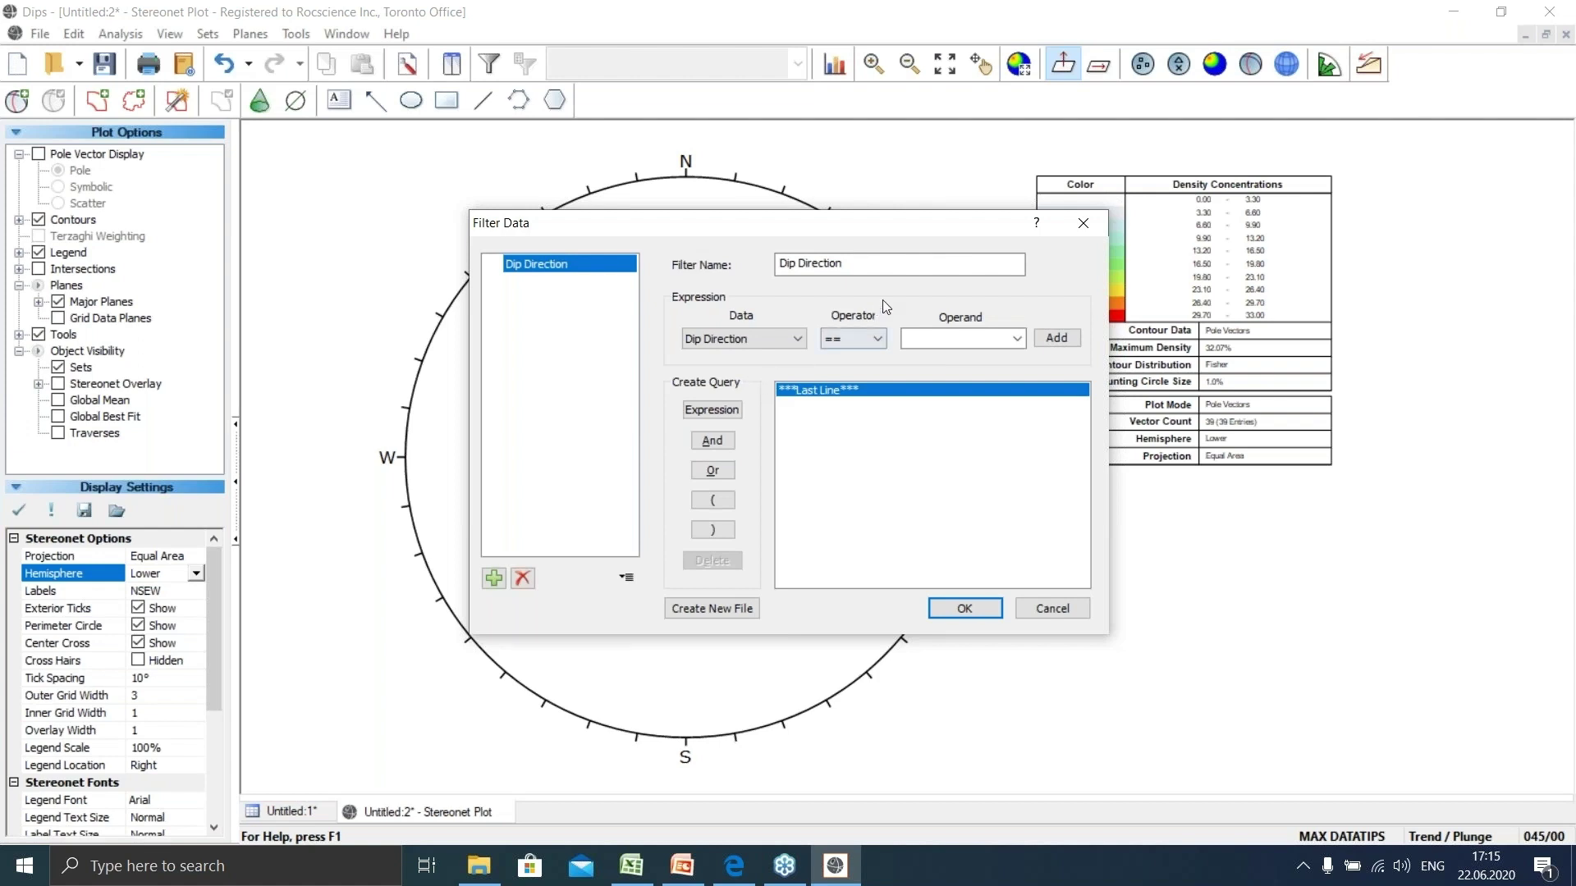
{"action": "left_click", "coordinate": [860, 342]}
{"action": "left_click", "coordinate": [842, 424]}
{"action": "left_click", "coordinate": [988, 337]}
{"action": "type", "text": "48"}
{"action": "left_click", "coordinate": [1054, 341]}
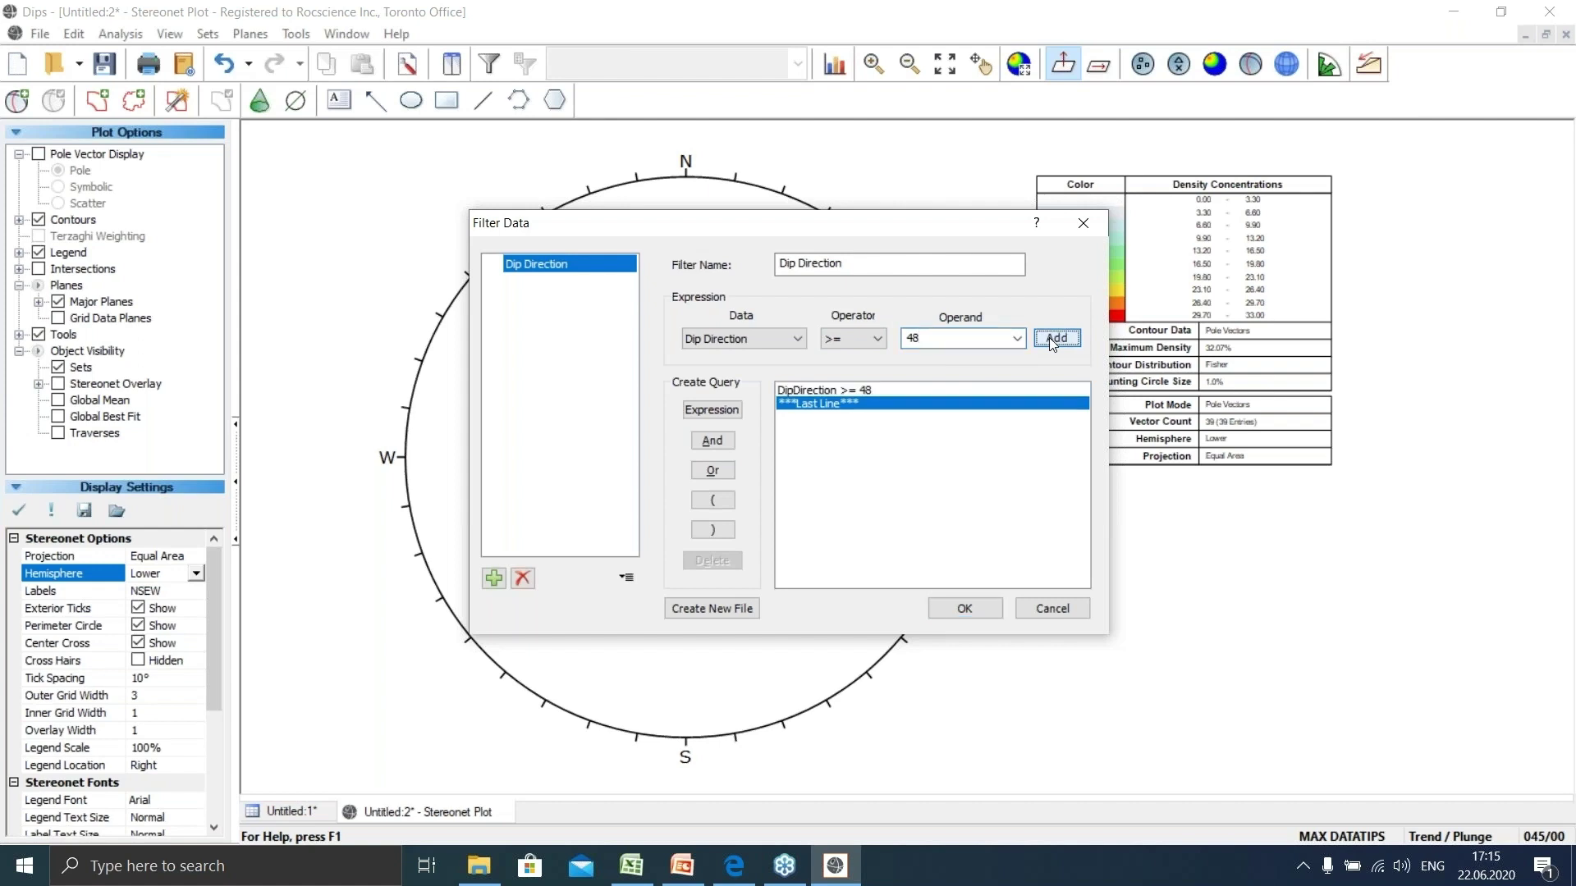
Extend the query with an And condition of Dip Direction <= 54 and accept the filter
{"action": "left_click", "coordinate": [713, 442]}
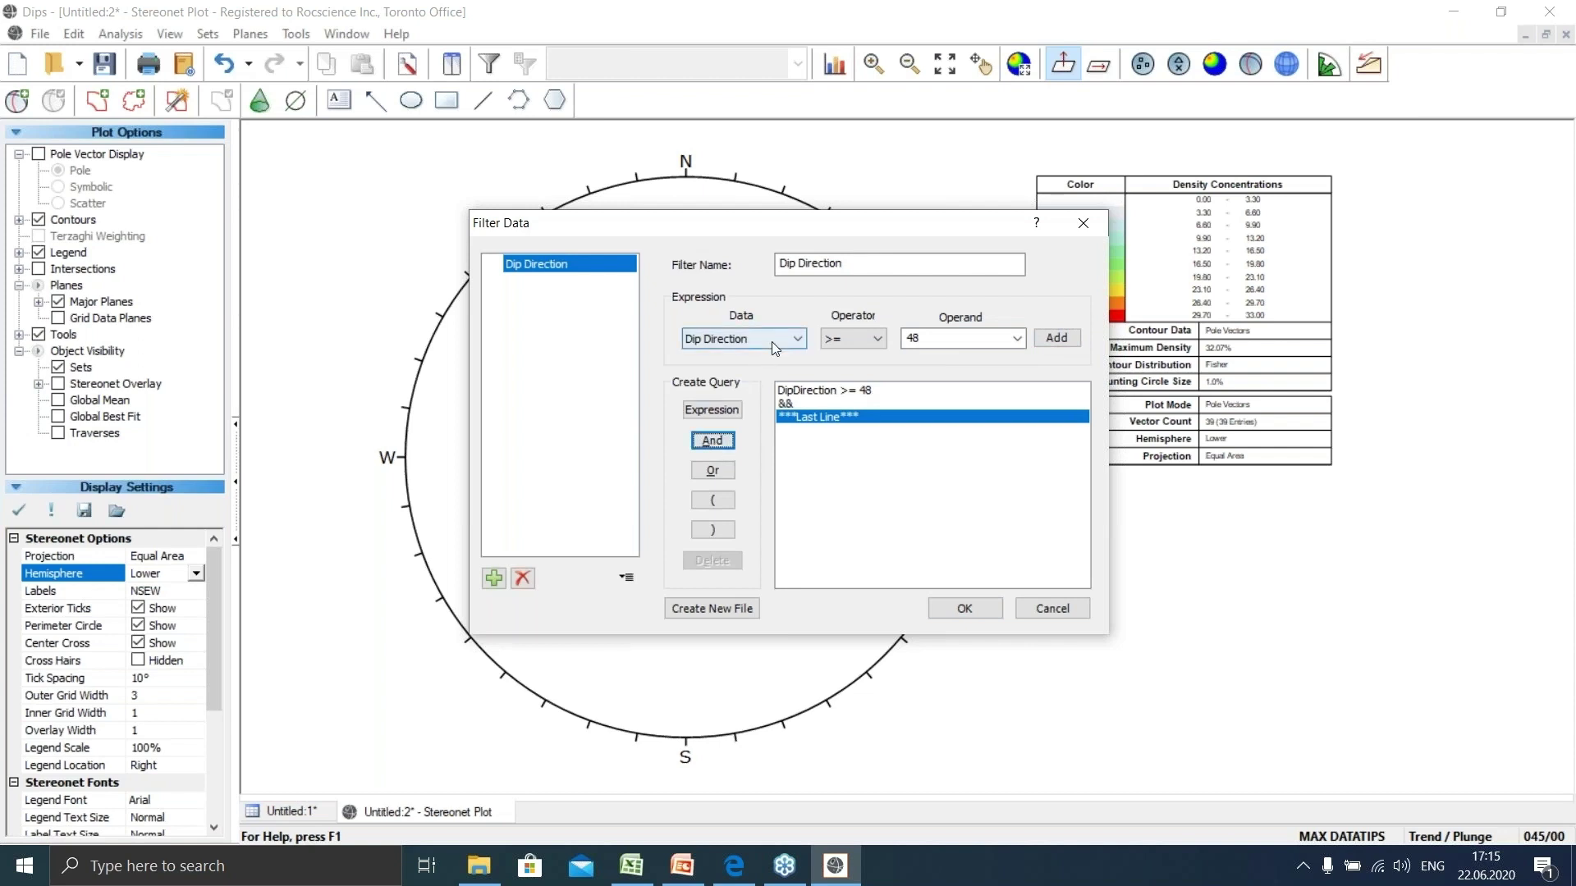
{"action": "left_click", "coordinate": [857, 337]}
{"action": "left_click", "coordinate": [845, 400]}
{"action": "key", "text": "Tab"}
{"action": "type", "text": "5"}
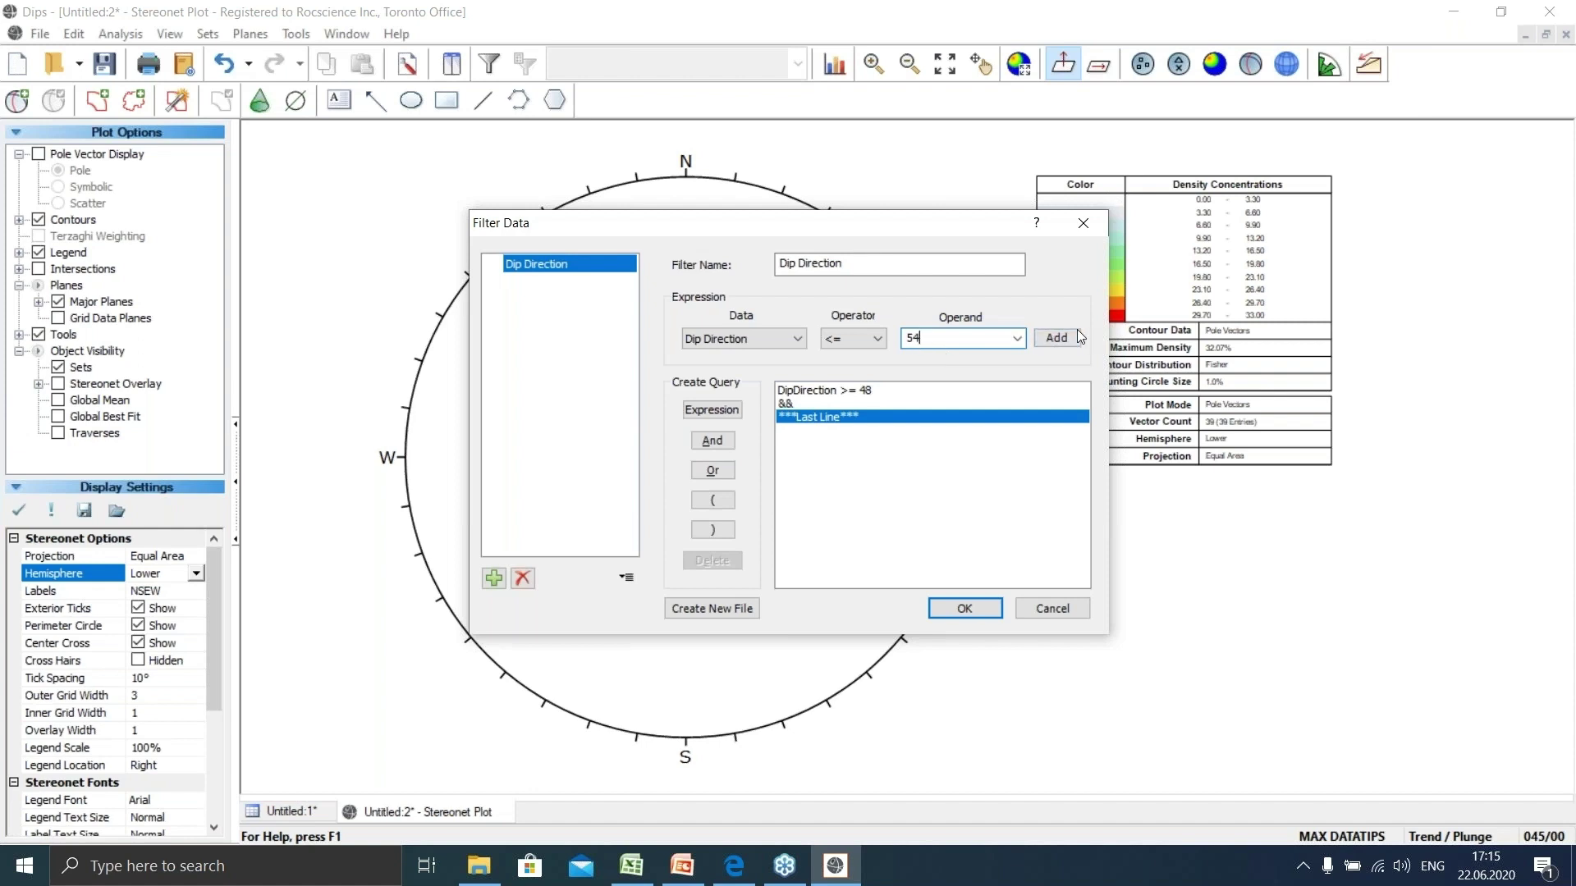
{"action": "left_click", "coordinate": [1057, 339]}
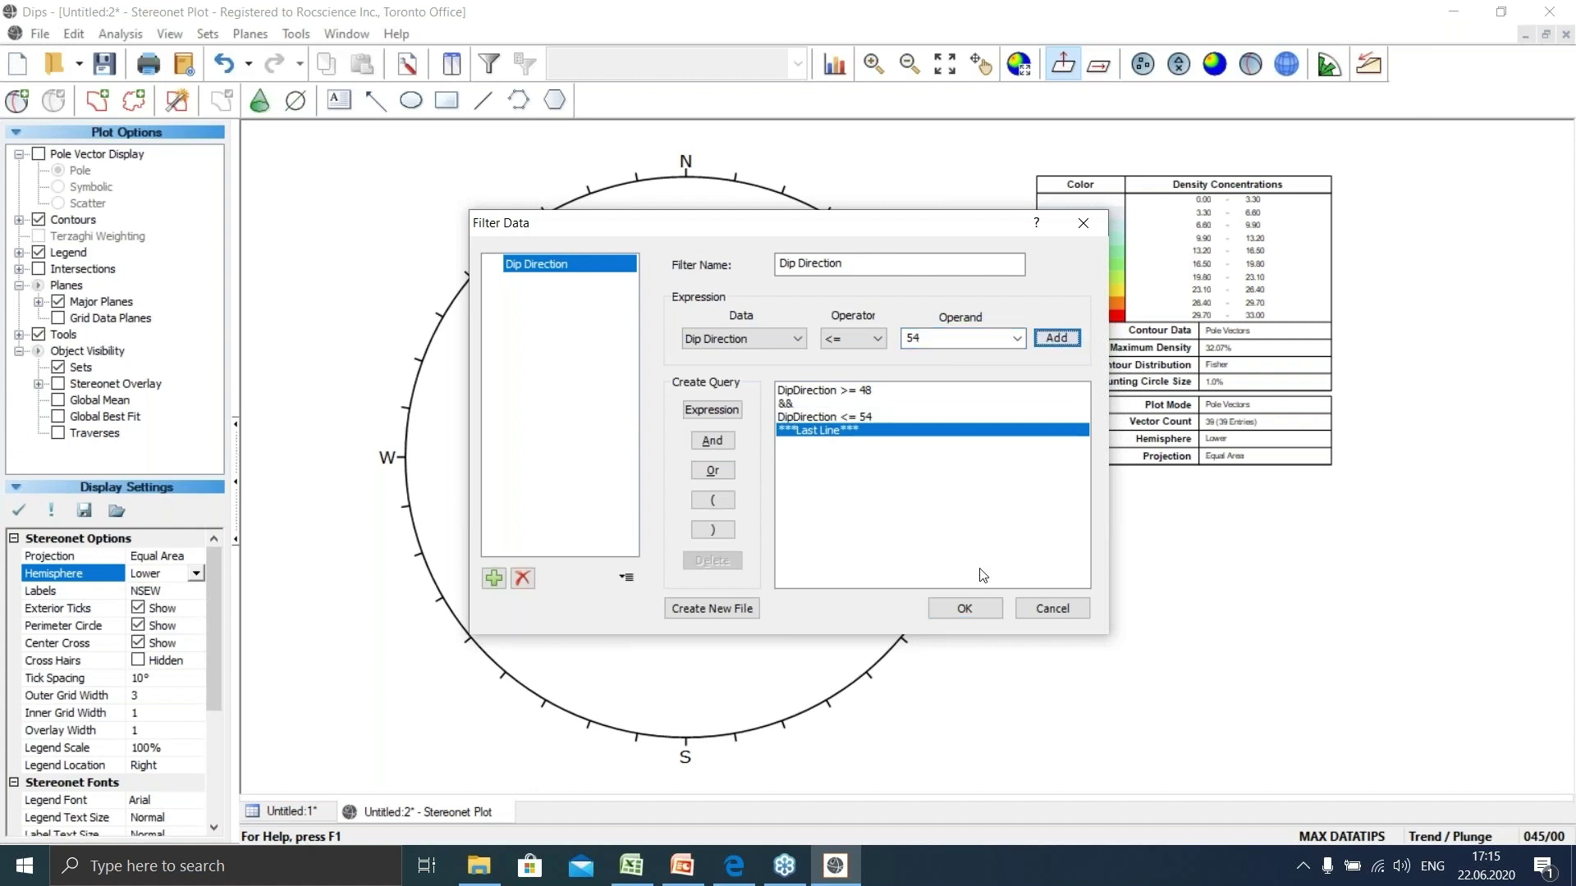
{"action": "left_click", "coordinate": [982, 612]}
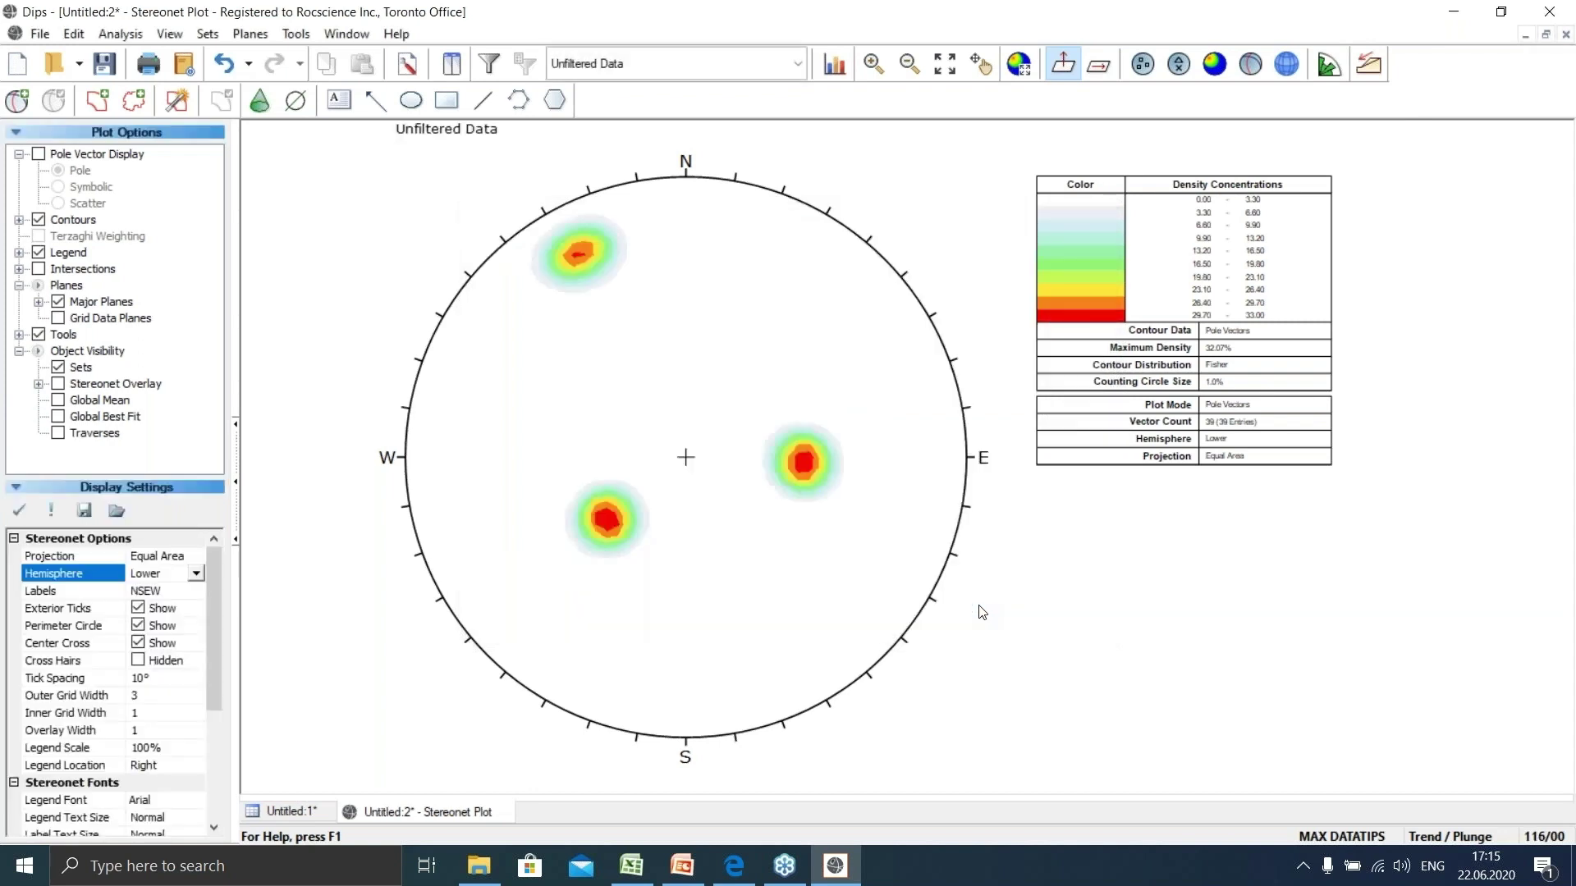
Apply the Dip Direction filter to the stereonet to view the filtered contours
{"action": "left_click", "coordinate": [669, 73]}
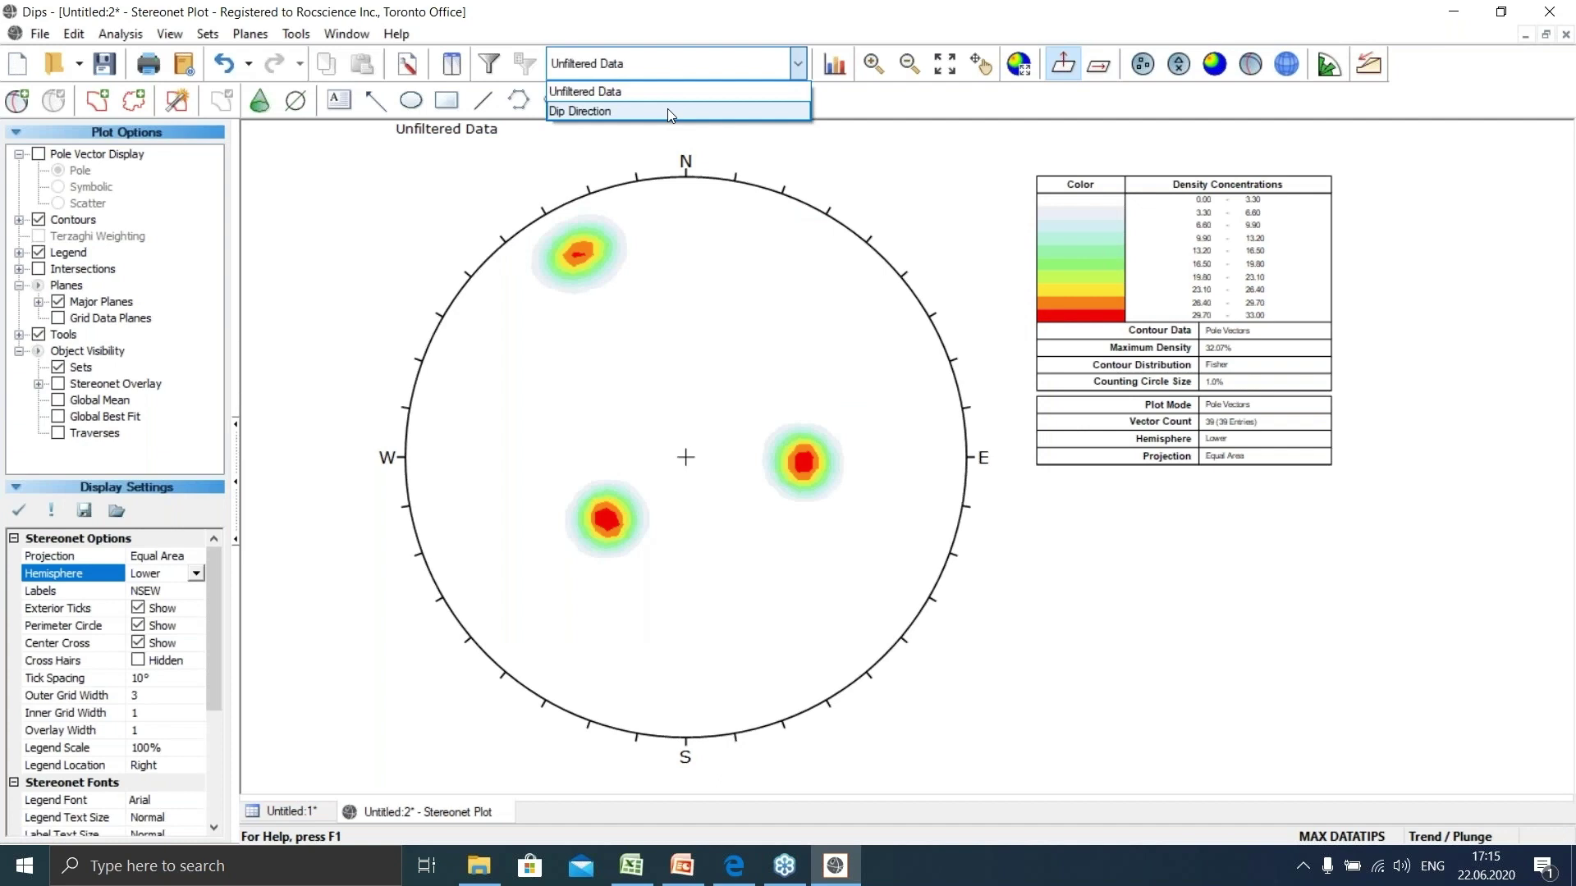
{"action": "left_click", "coordinate": [667, 111]}
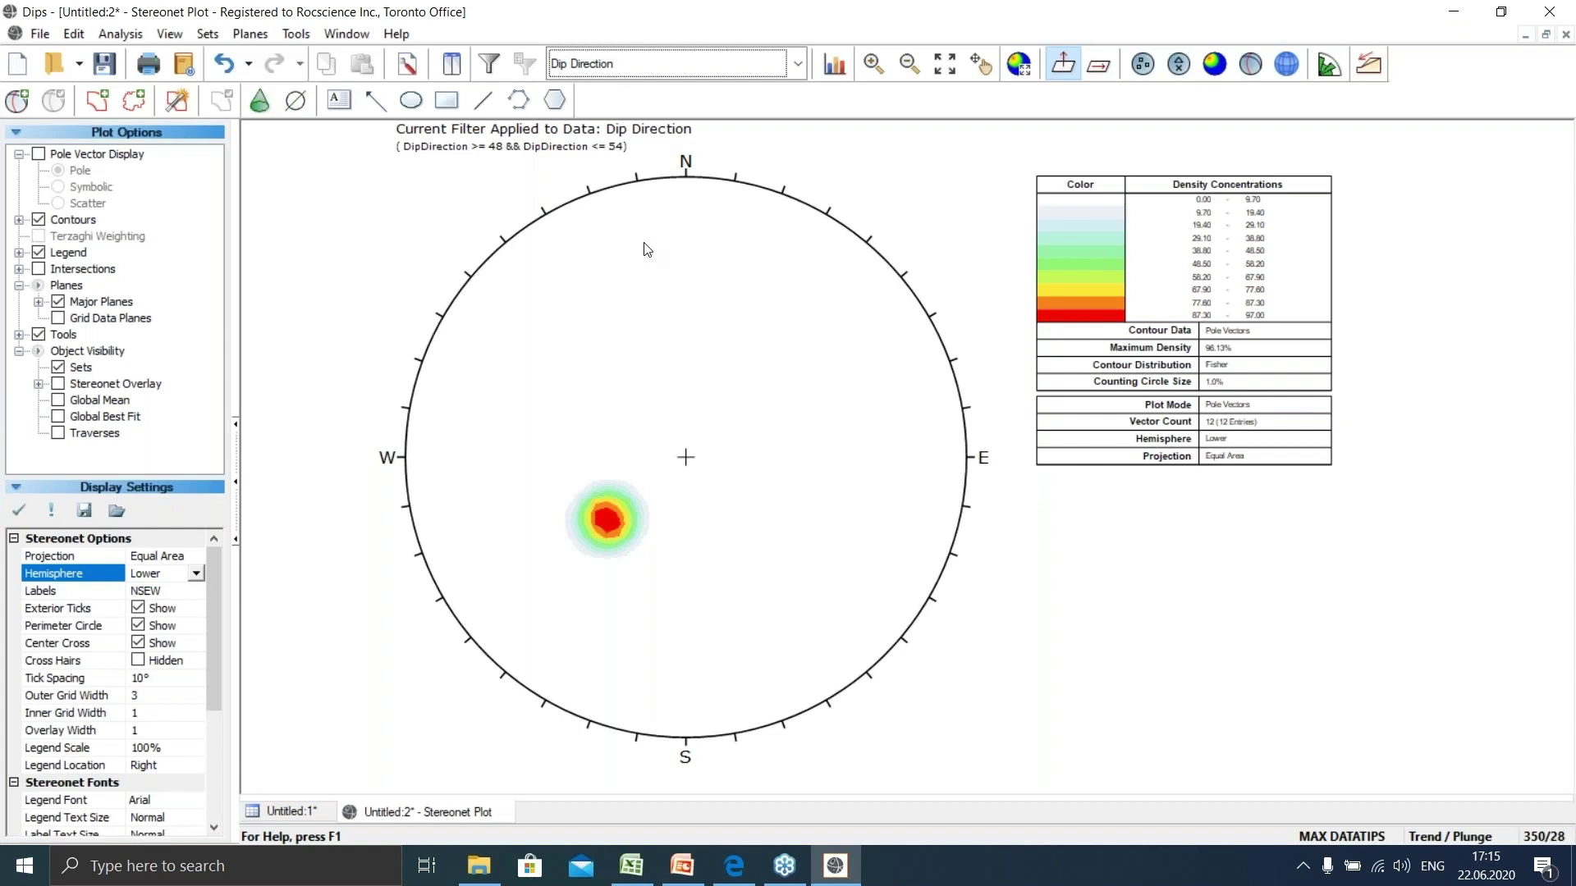
Import the filter file Dip Filter.FIL into the data filters, check its Dip query and accept it
{"action": "left_click", "coordinate": [121, 34]}
{"action": "left_click", "coordinate": [195, 176]}
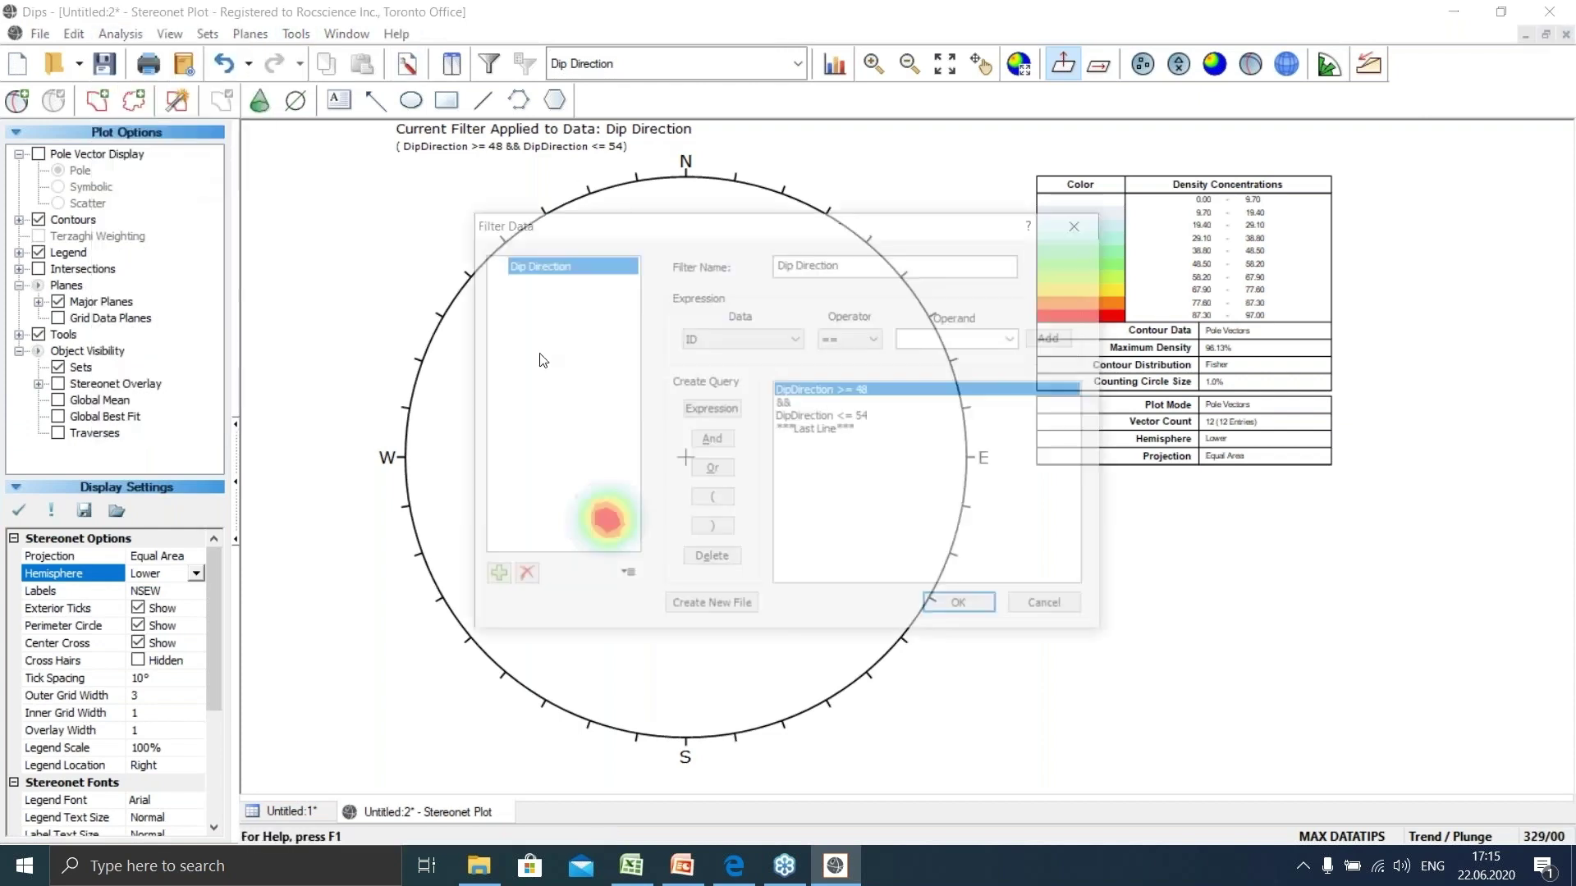
{"action": "left_click", "coordinate": [635, 583]}
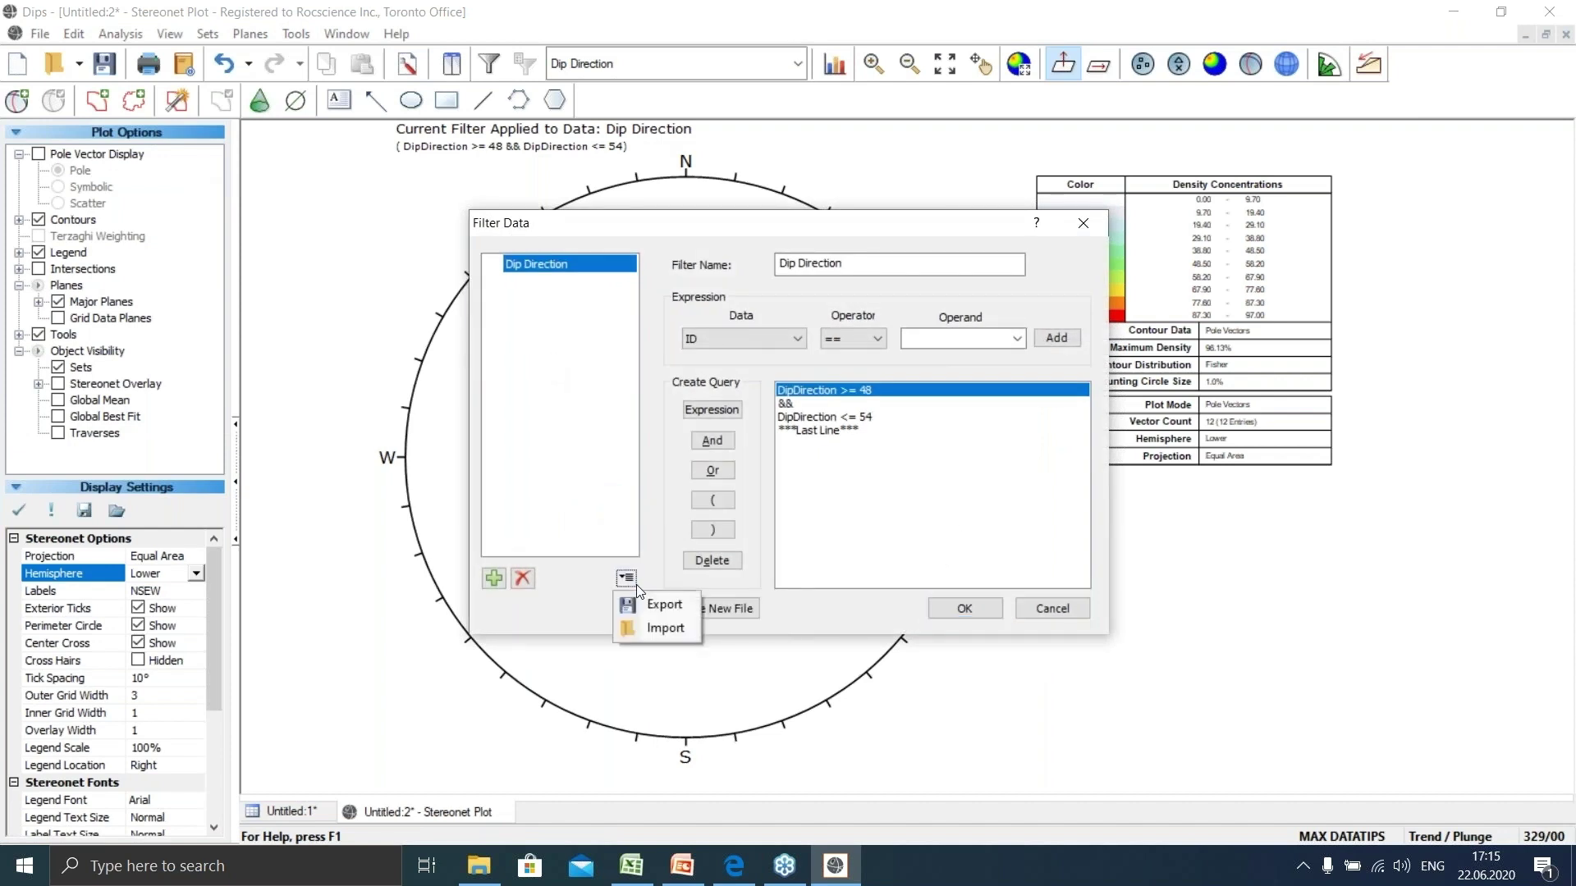
{"action": "left_click", "coordinate": [667, 629]}
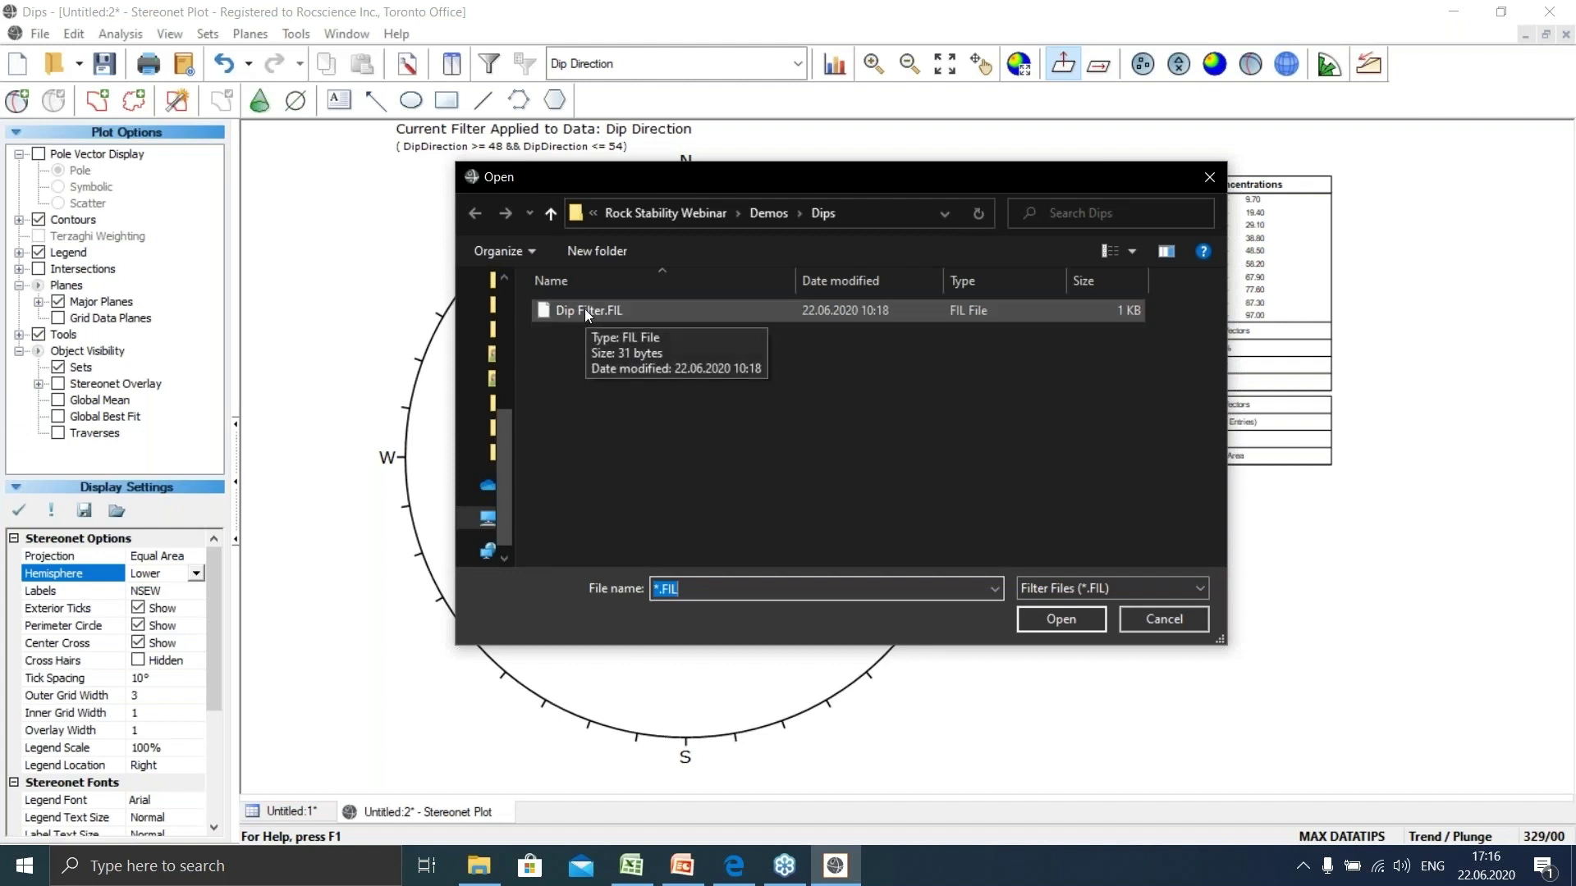
{"action": "left_click", "coordinate": [585, 308]}
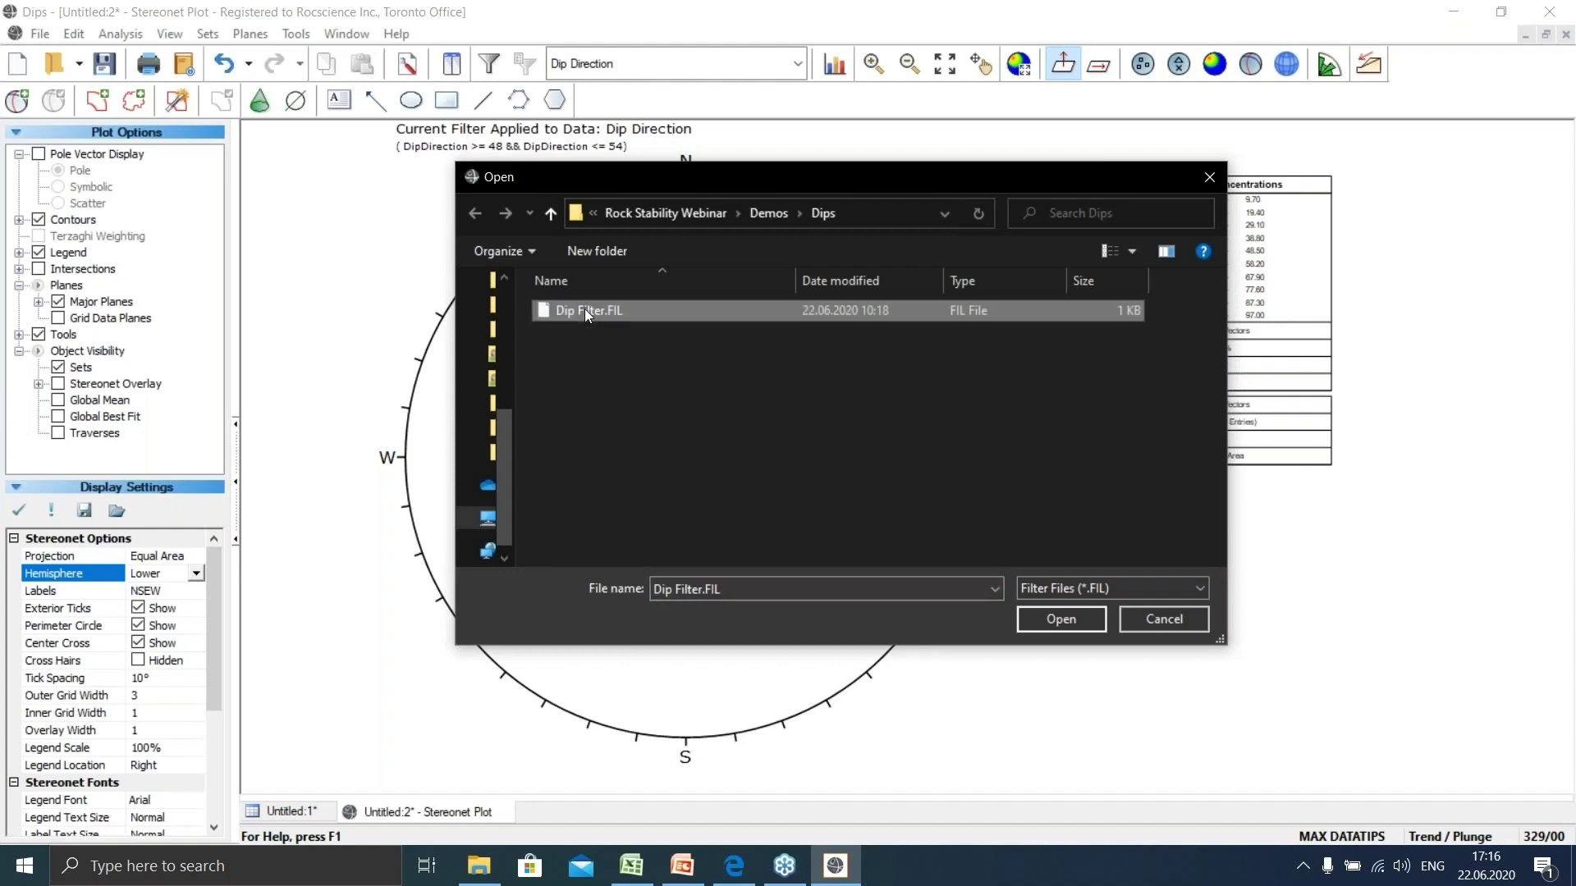
{"action": "left_click", "coordinate": [1073, 628]}
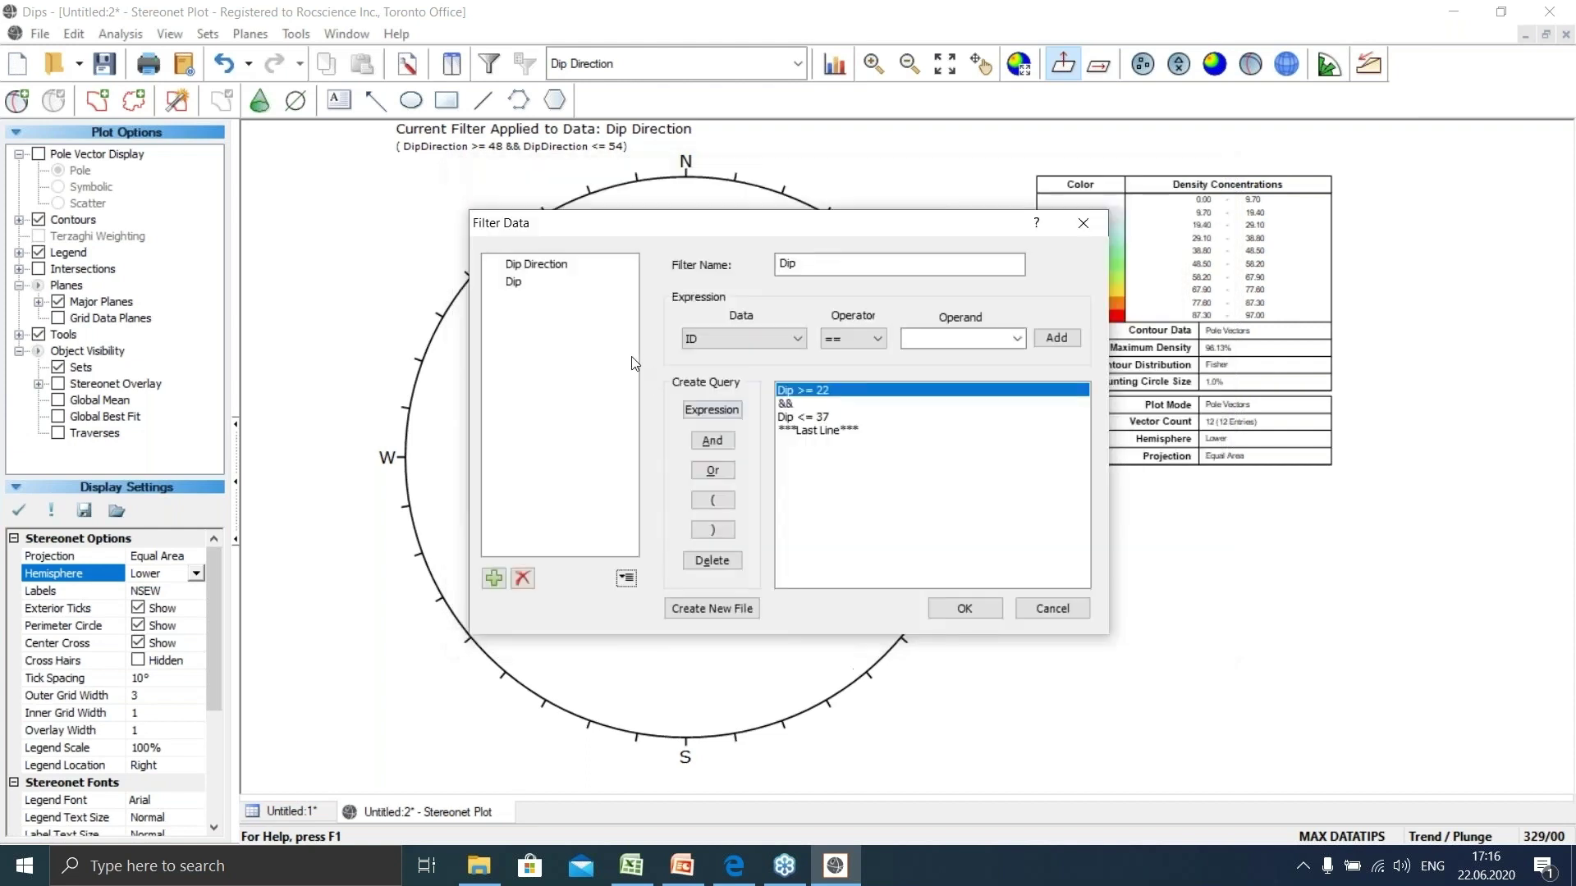
{"action": "left_click", "coordinate": [532, 291]}
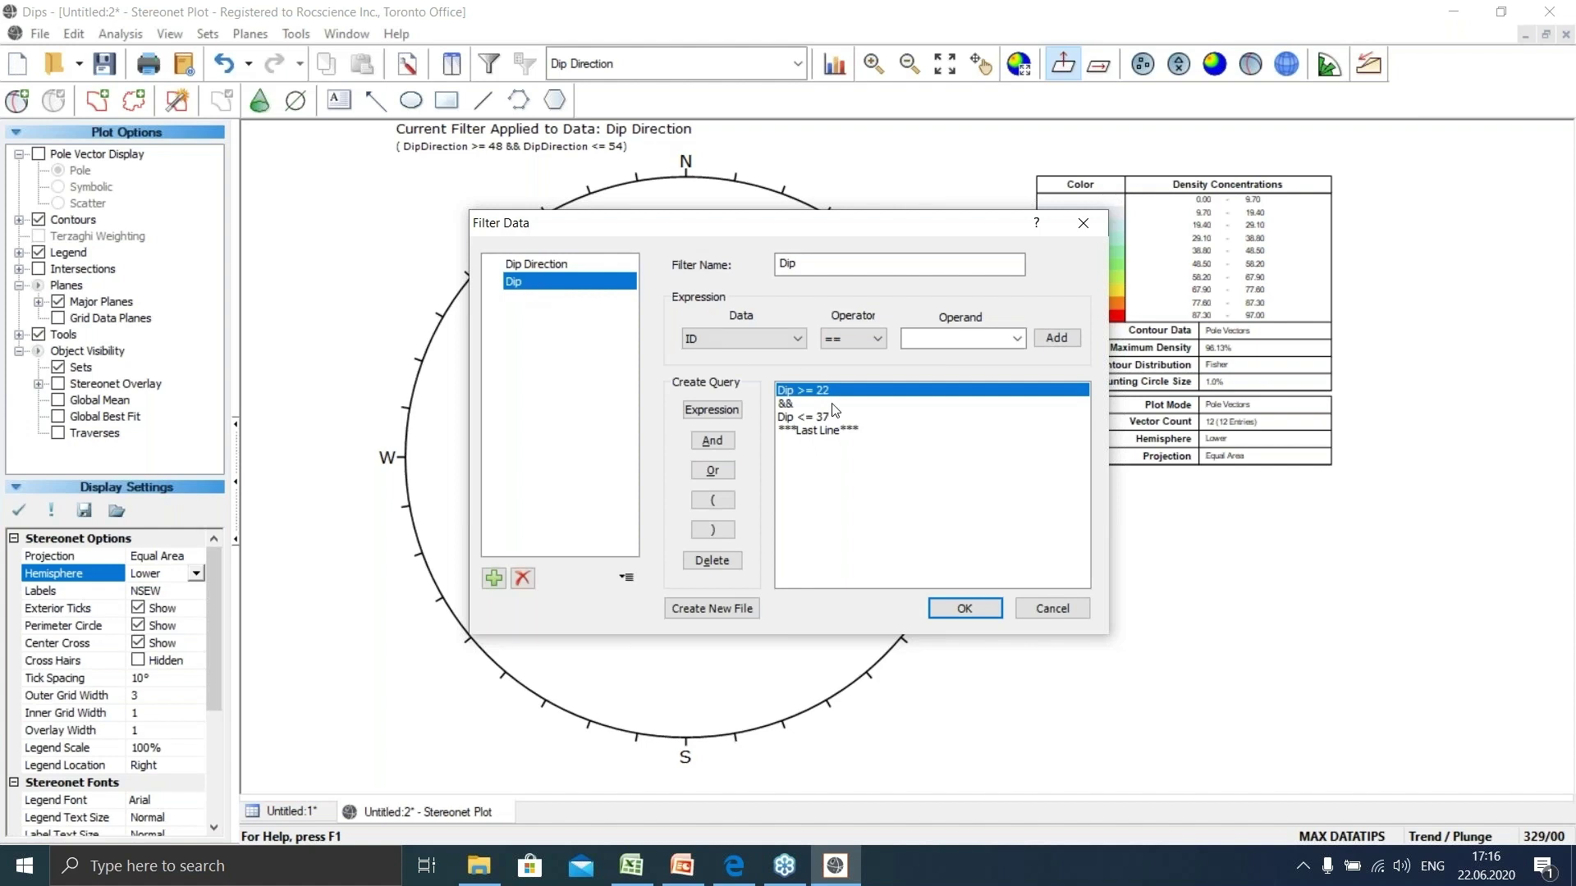
{"action": "left_click", "coordinate": [976, 608]}
View the stereonet with the Dip filter applied and return it to Unfiltered Data
{"action": "left_click", "coordinate": [796, 63]}
{"action": "left_click", "coordinate": [655, 131]}
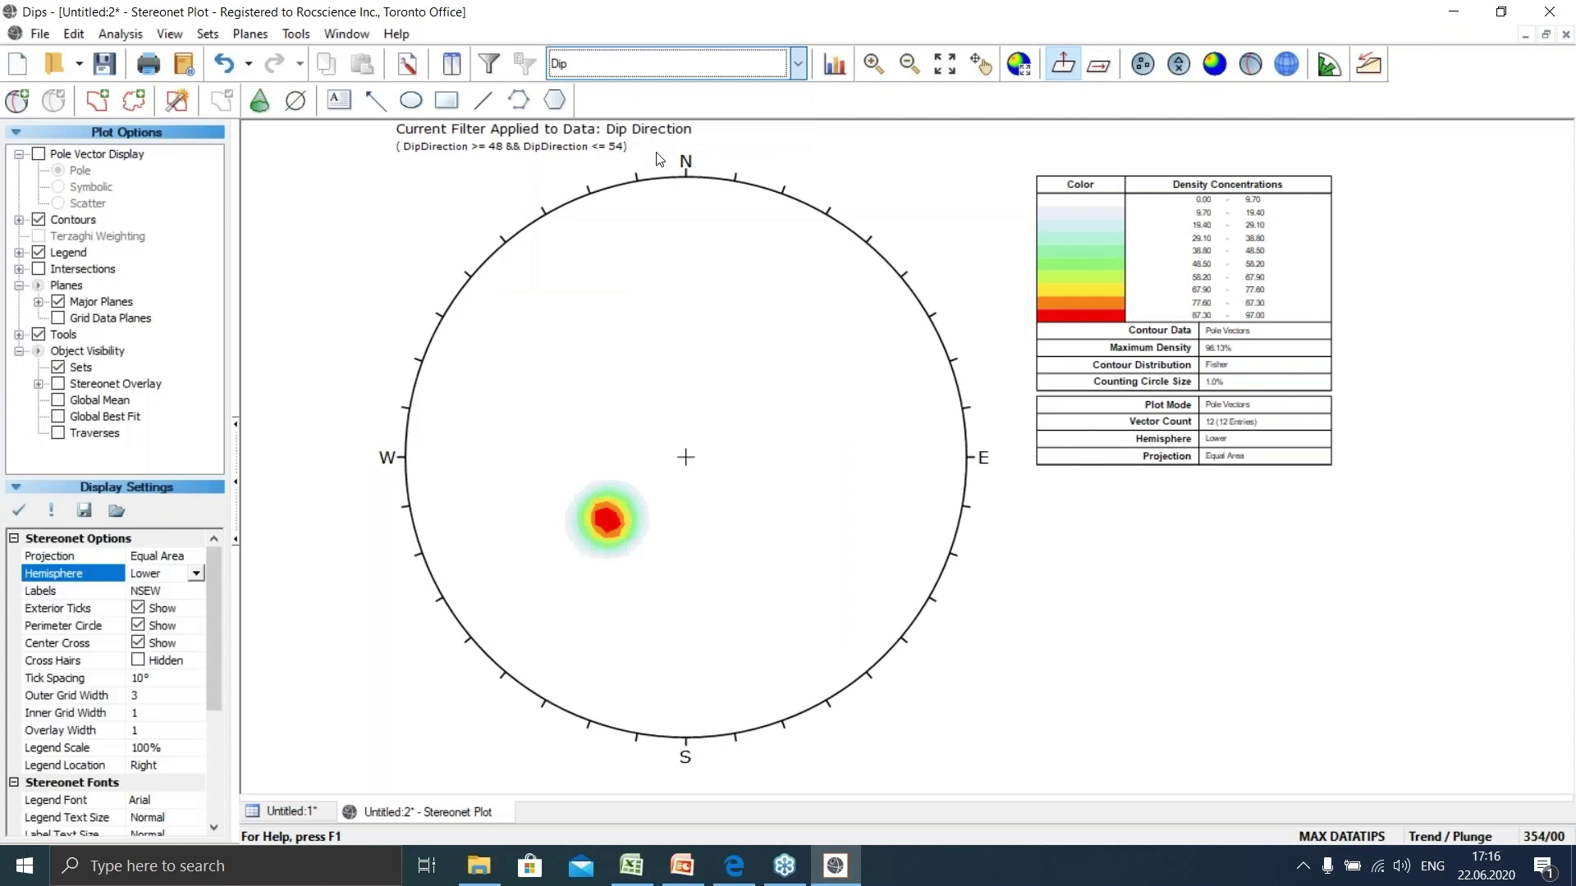
{"action": "left_click", "coordinate": [687, 57]}
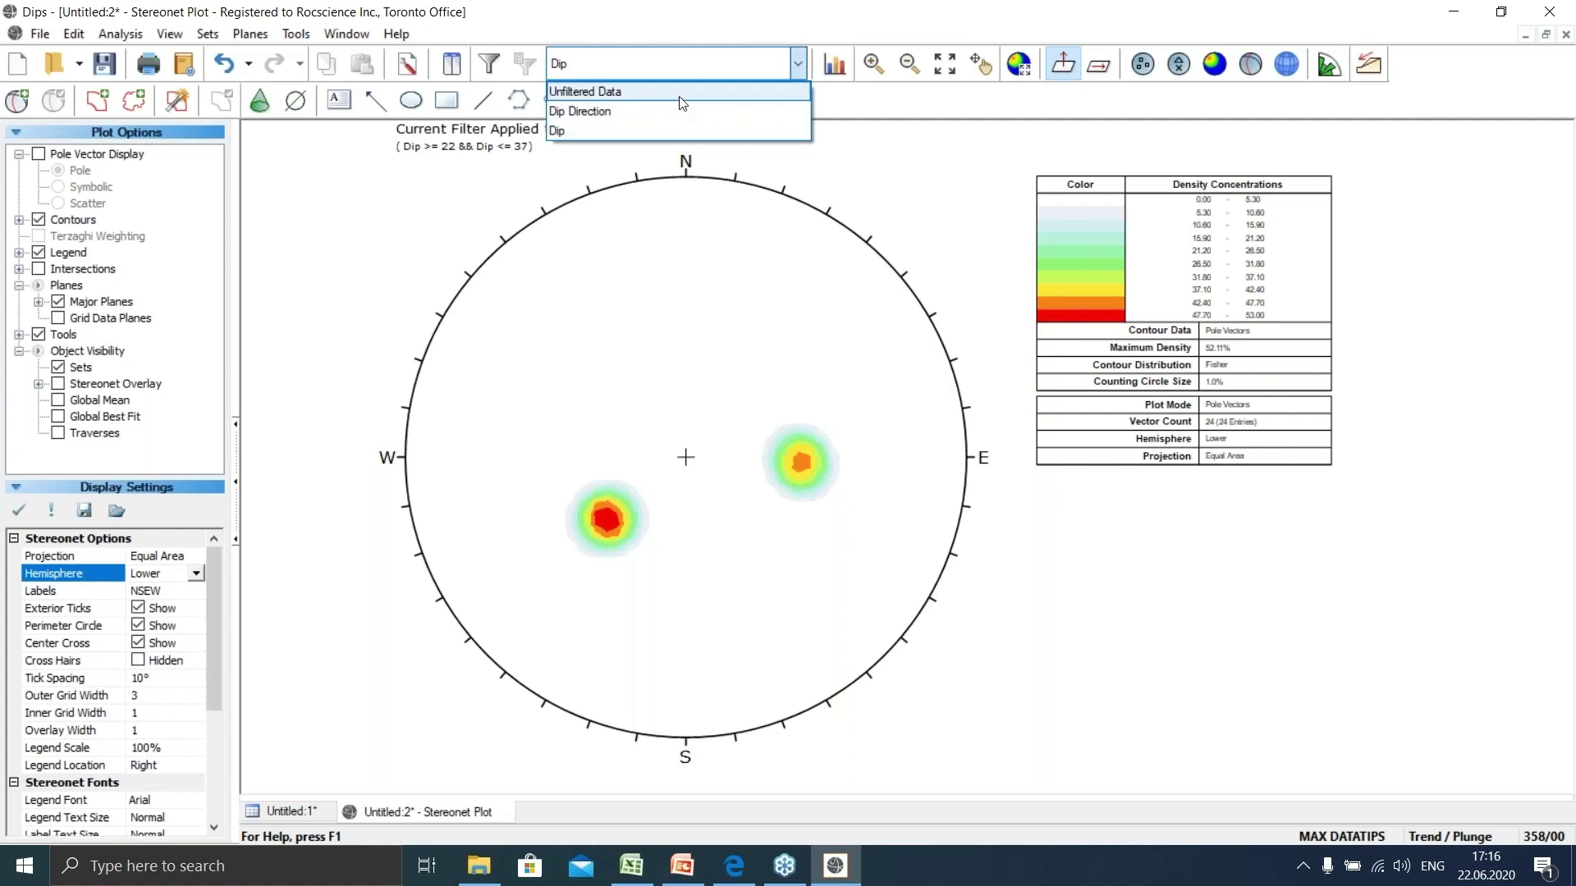
{"action": "left_click", "coordinate": [680, 95]}
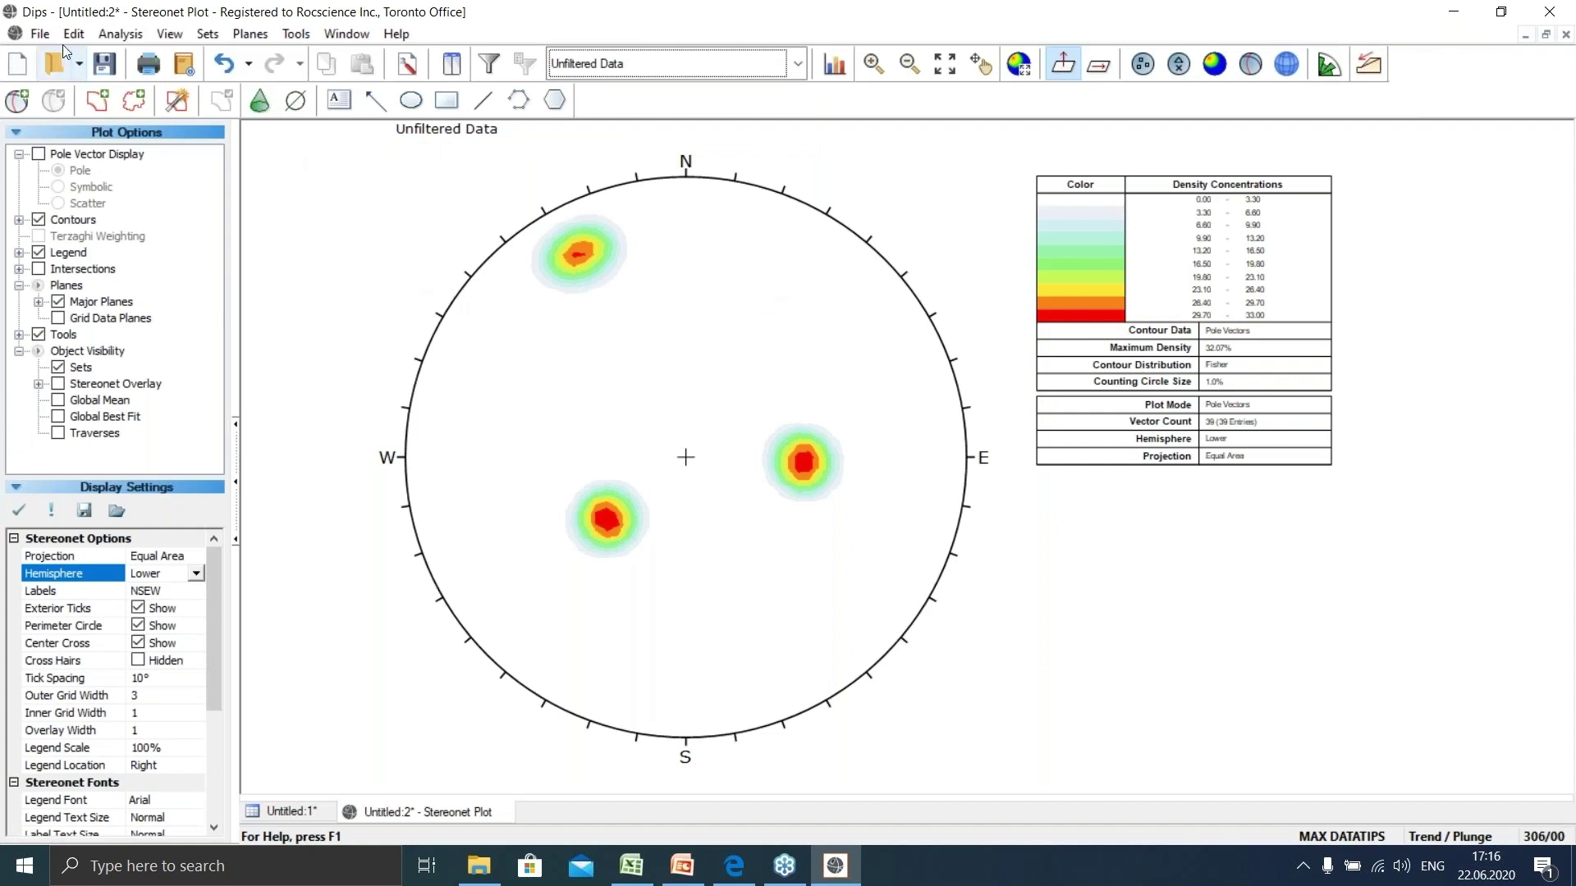
{"action": "left_click", "coordinate": [101, 100]}
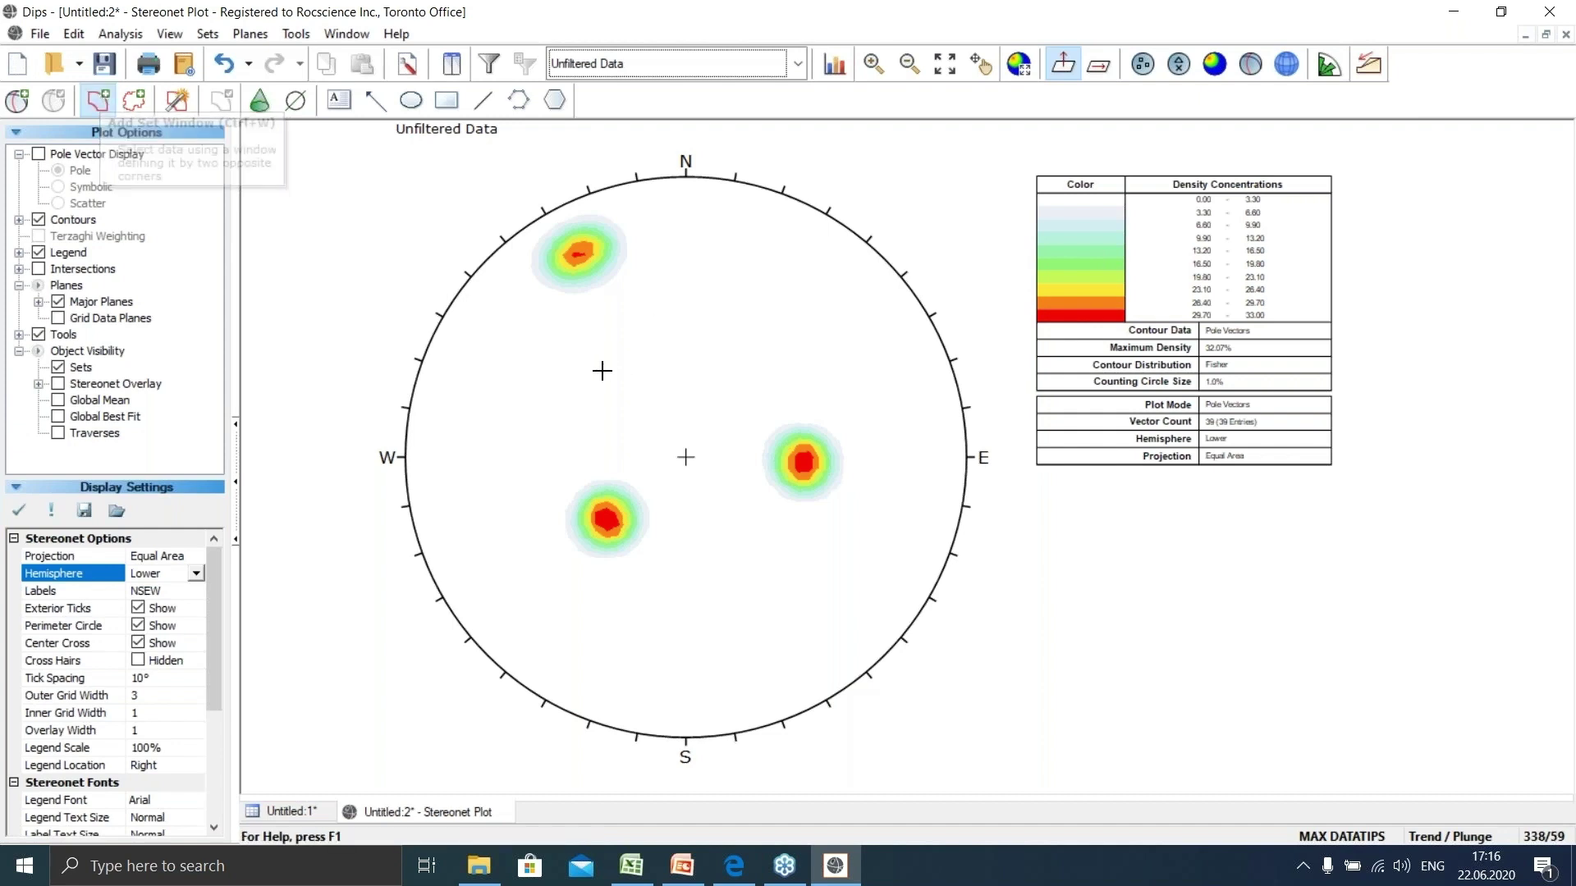
{"action": "left_click", "coordinate": [561, 354]}
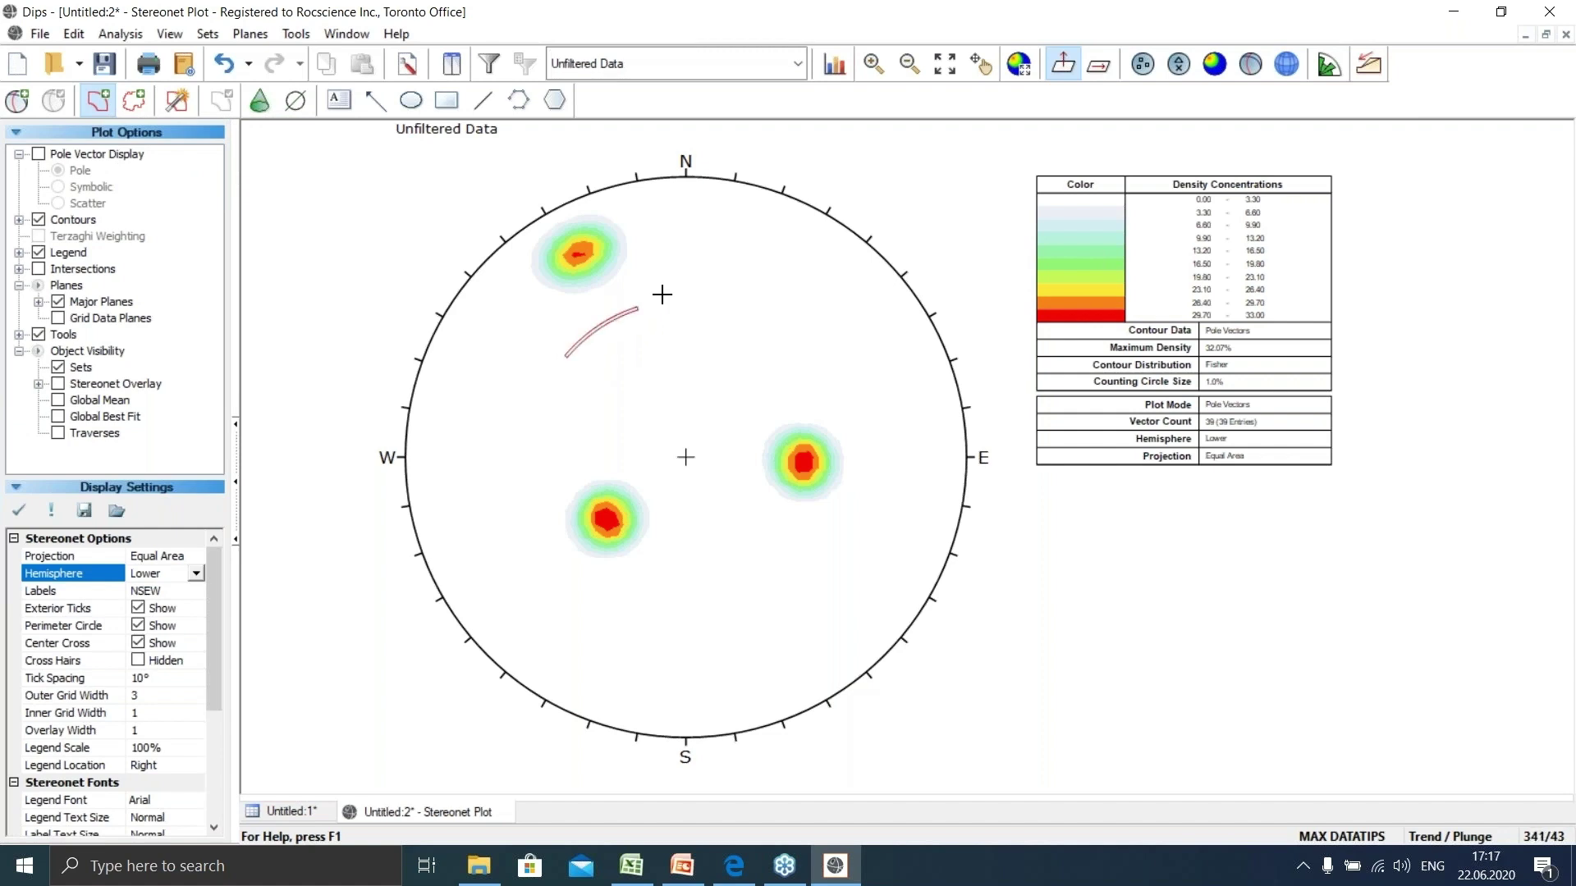
{"action": "left_click", "coordinate": [659, 259]}
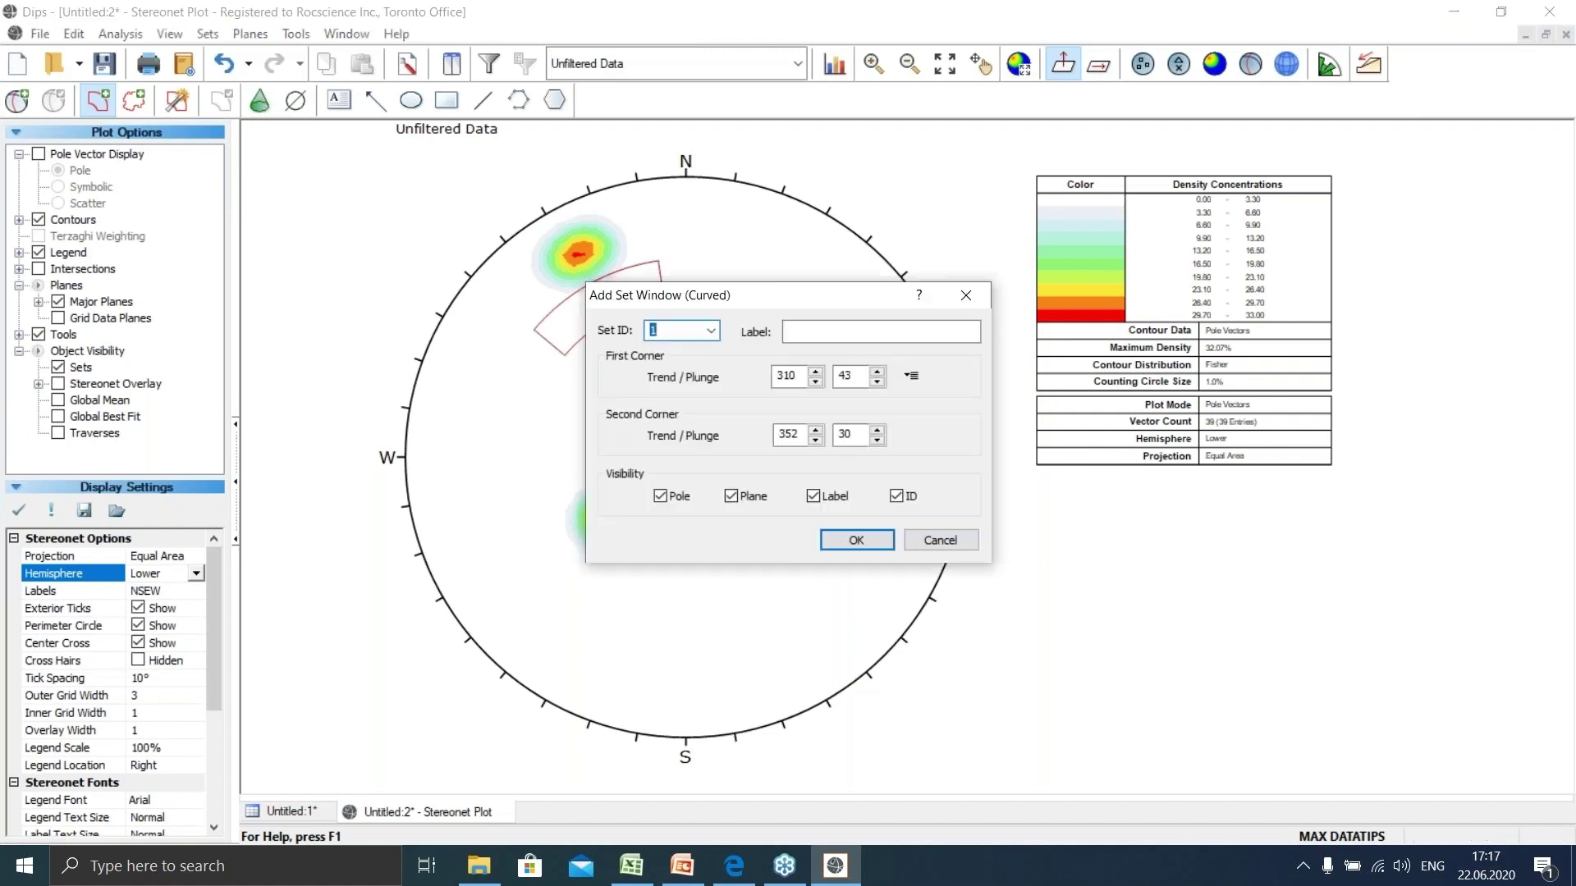
{"action": "left_click", "coordinate": [967, 298]}
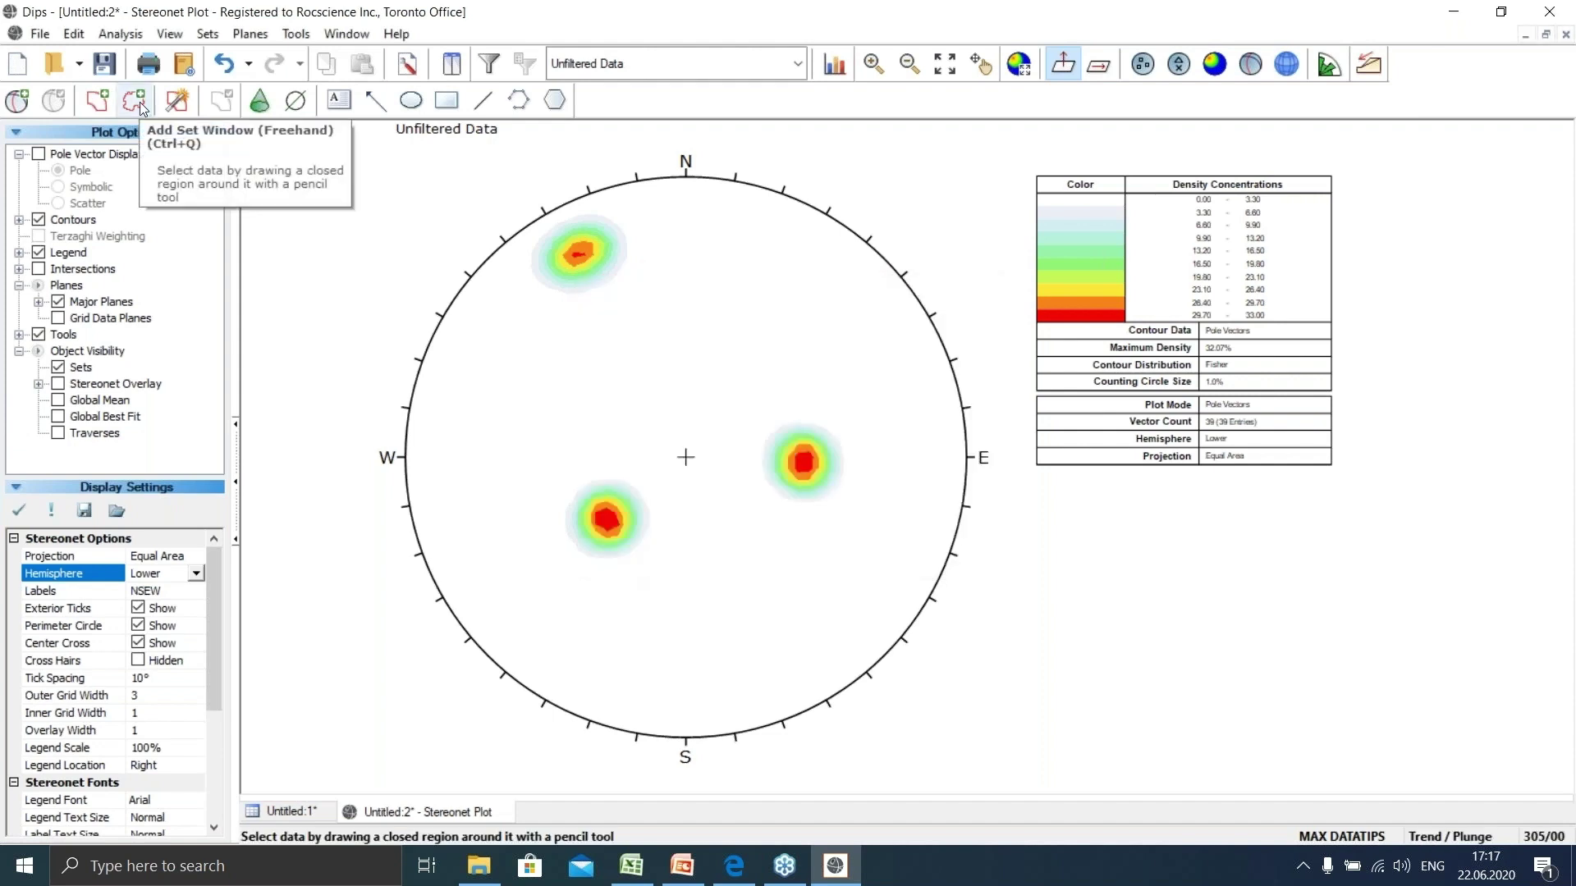
{"action": "left_click", "coordinate": [142, 106]}
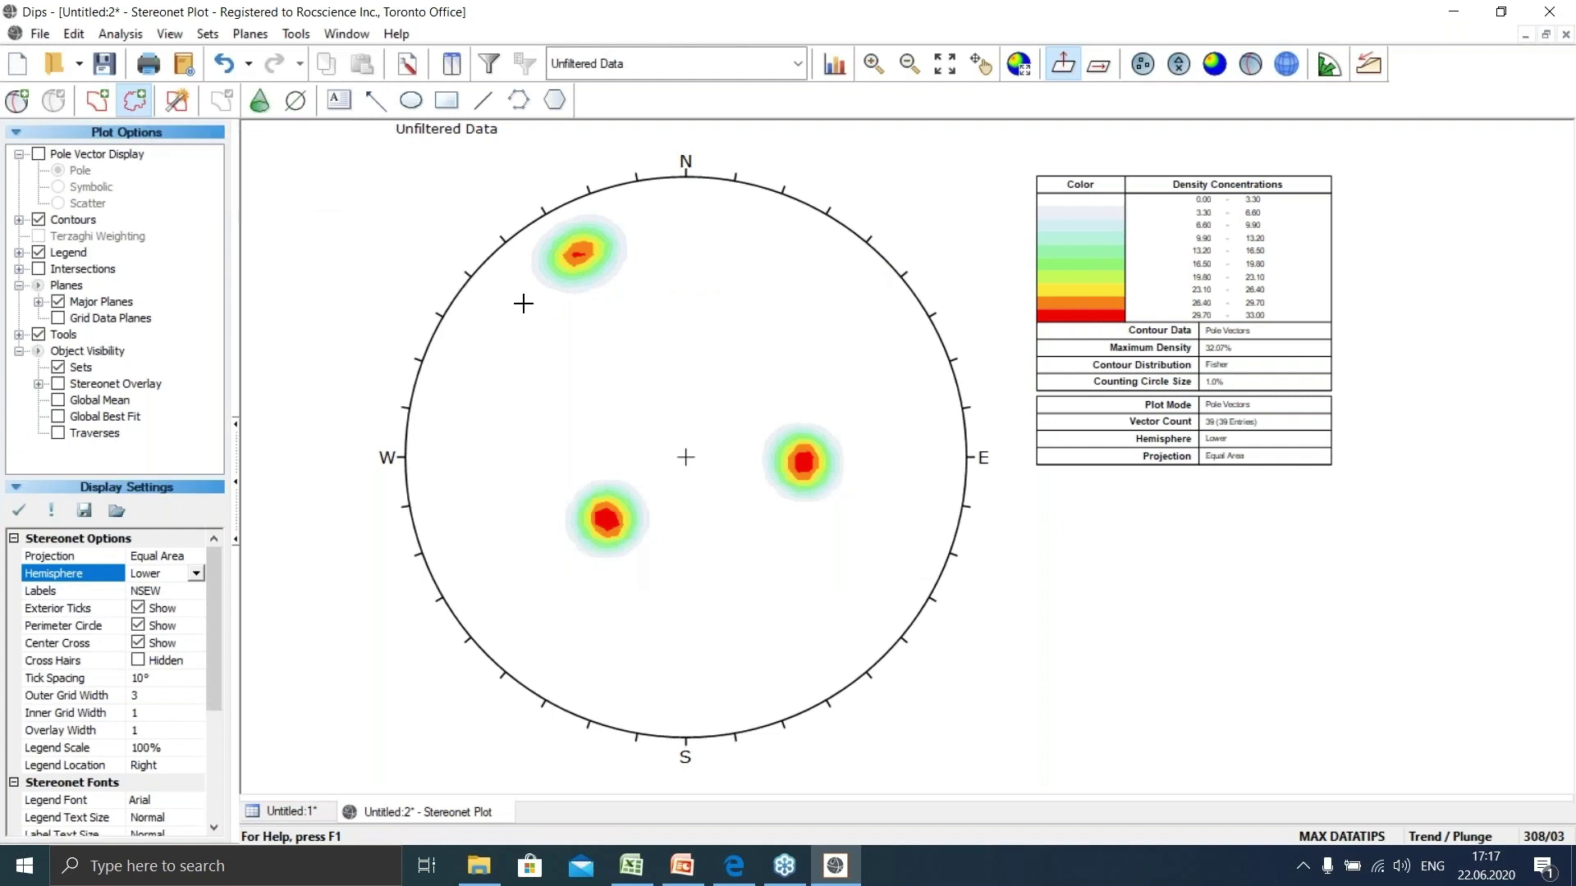
{"action": "mouse_move", "coordinate": [555, 313]}
{"action": "left_mouse_down"}
{"action": "mouse_move", "coordinate": [535, 250]}
{"action": "mouse_move", "coordinate": [619, 225]}
{"action": "mouse_move", "coordinate": [636, 249]}
{"action": "mouse_move", "coordinate": [618, 323]}
{"action": "mouse_move", "coordinate": [556, 309]}
{"action": "left_mouse_up"}
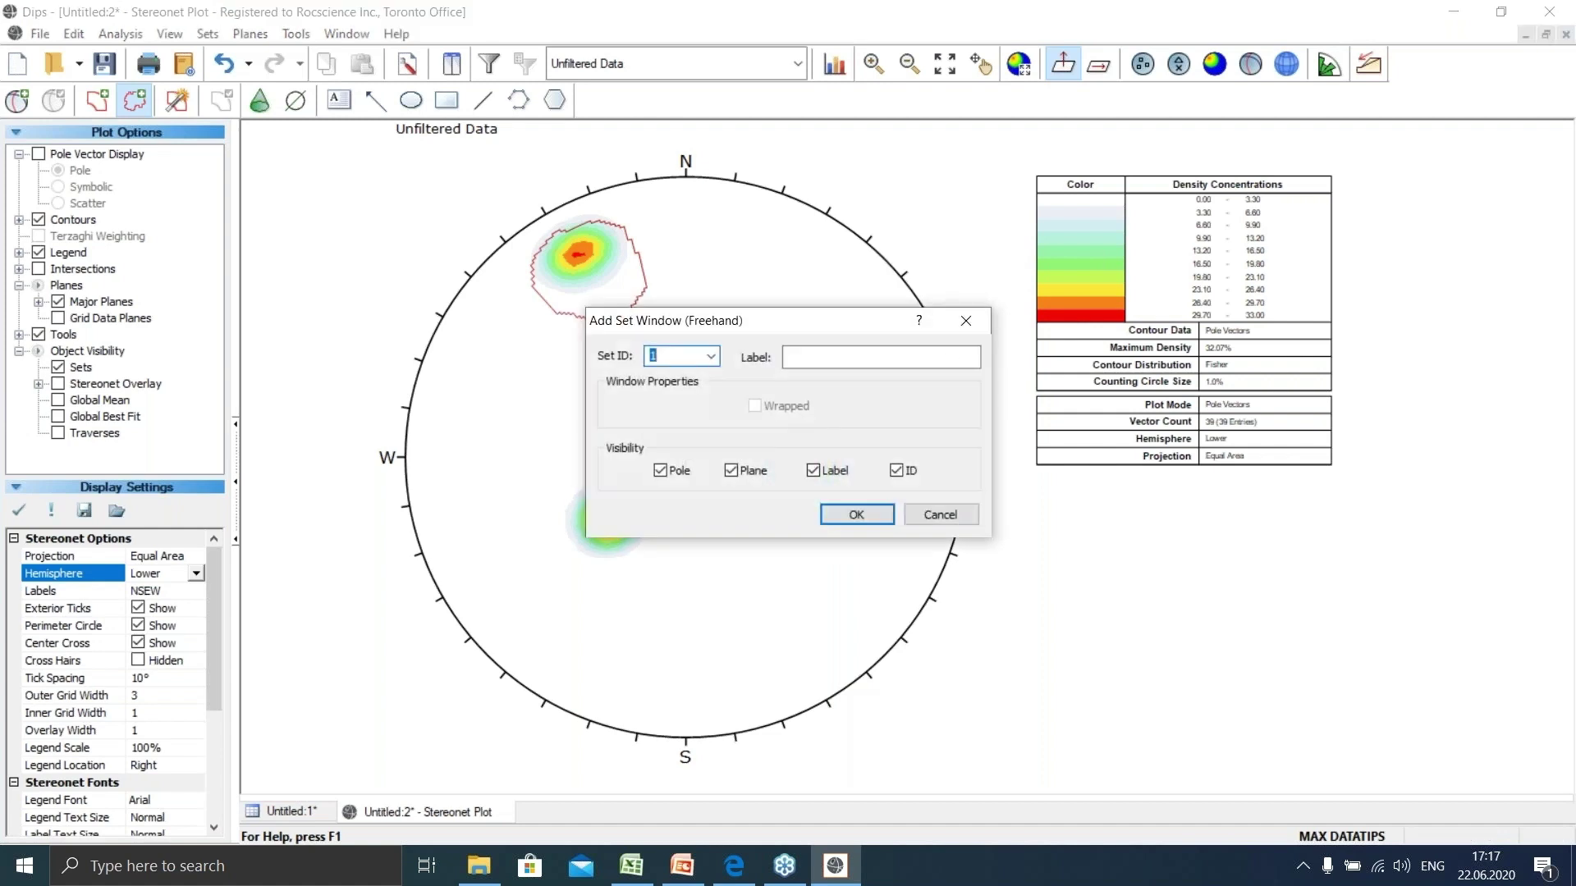
{"action": "left_click", "coordinate": [985, 326]}
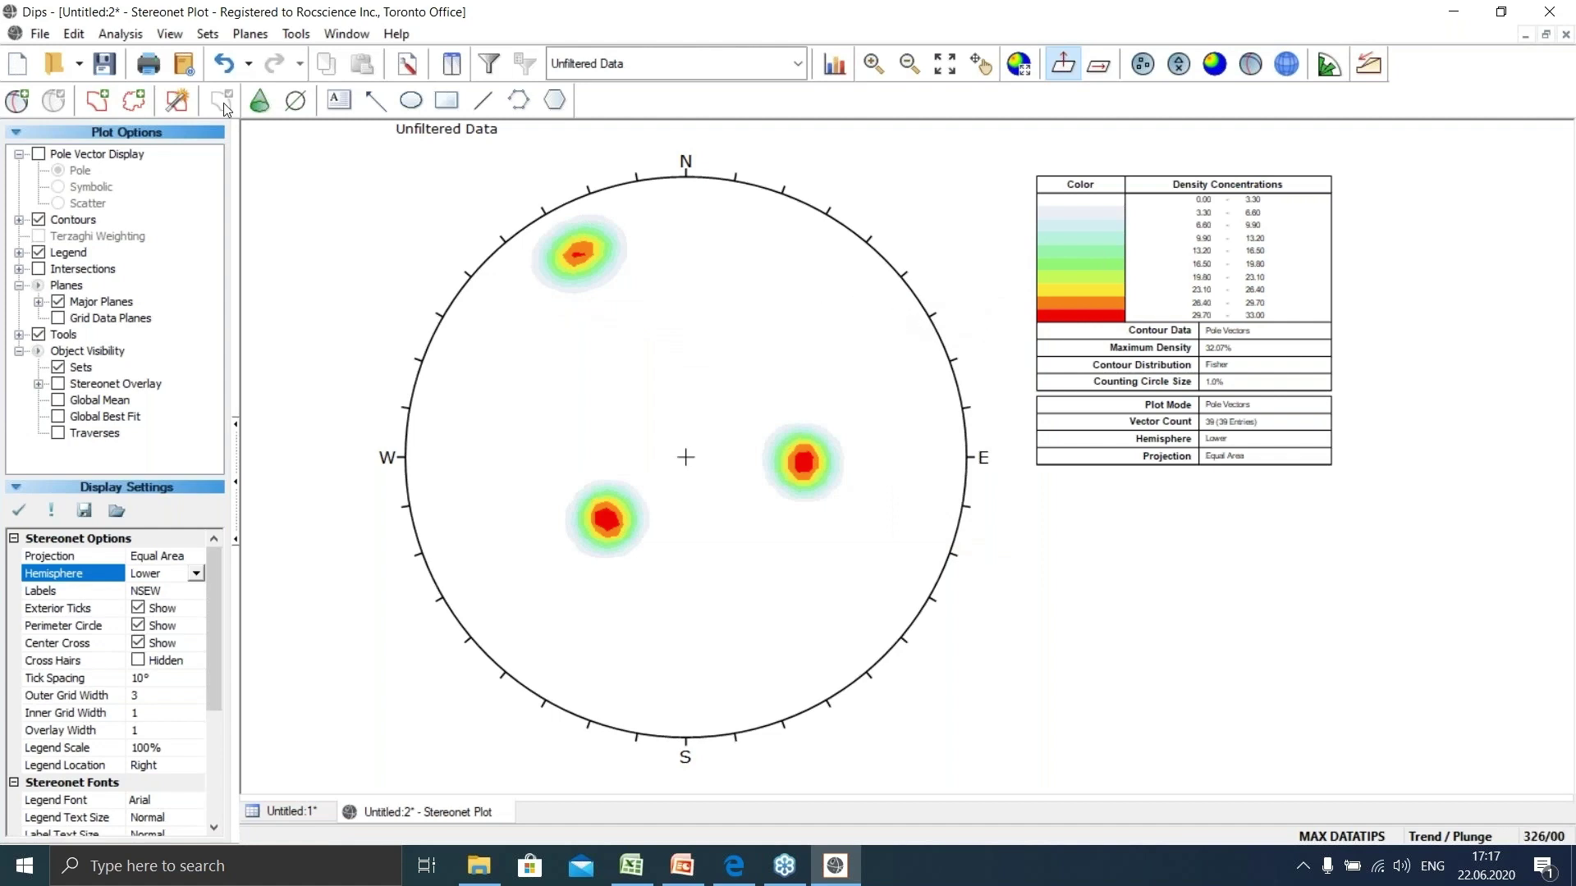
Generate two joint sets by cluster analysis with a 10-degree maximum cone angle, picking the northwest and southwest pole concentrations
{"action": "left_click", "coordinate": [178, 100]}
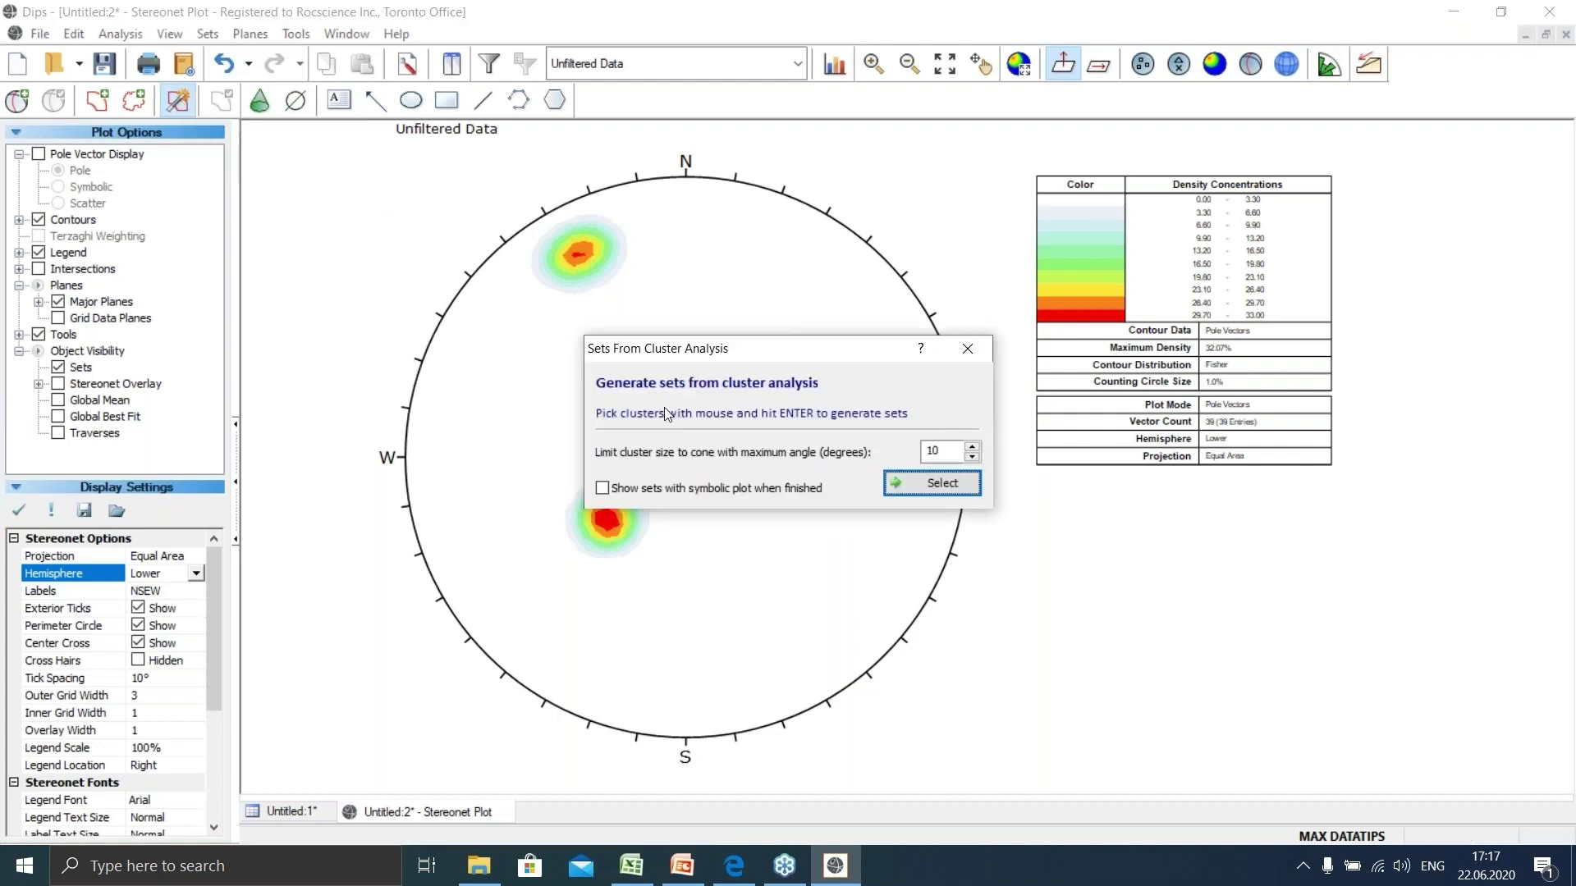
{"action": "left_click", "coordinate": [928, 484]}
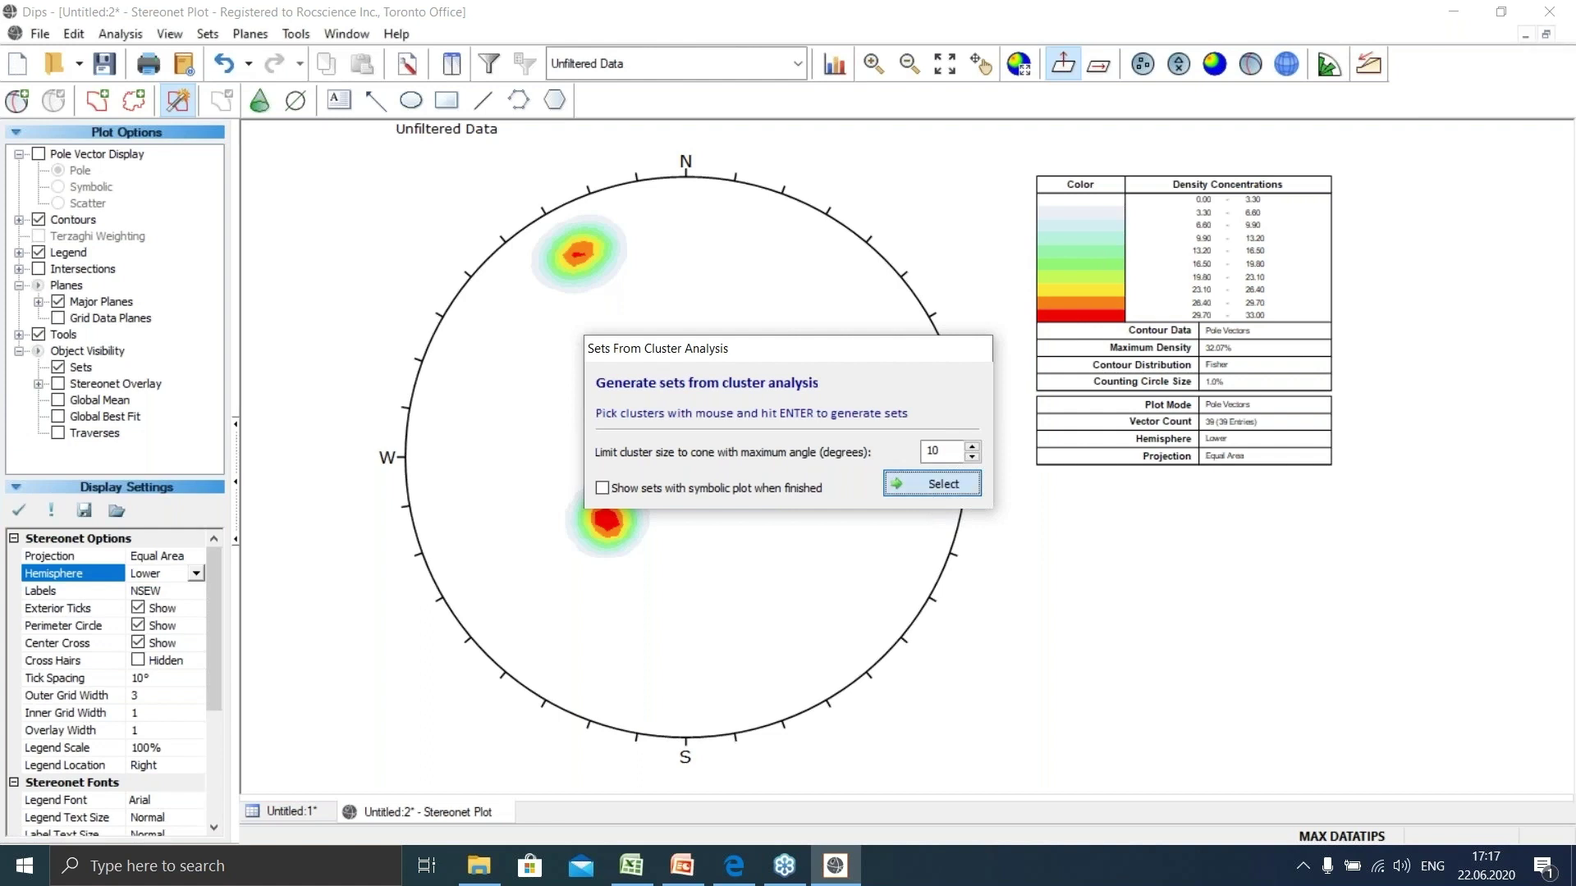
{"action": "left_click", "coordinate": [582, 259]}
{"action": "left_click", "coordinate": [606, 519]}
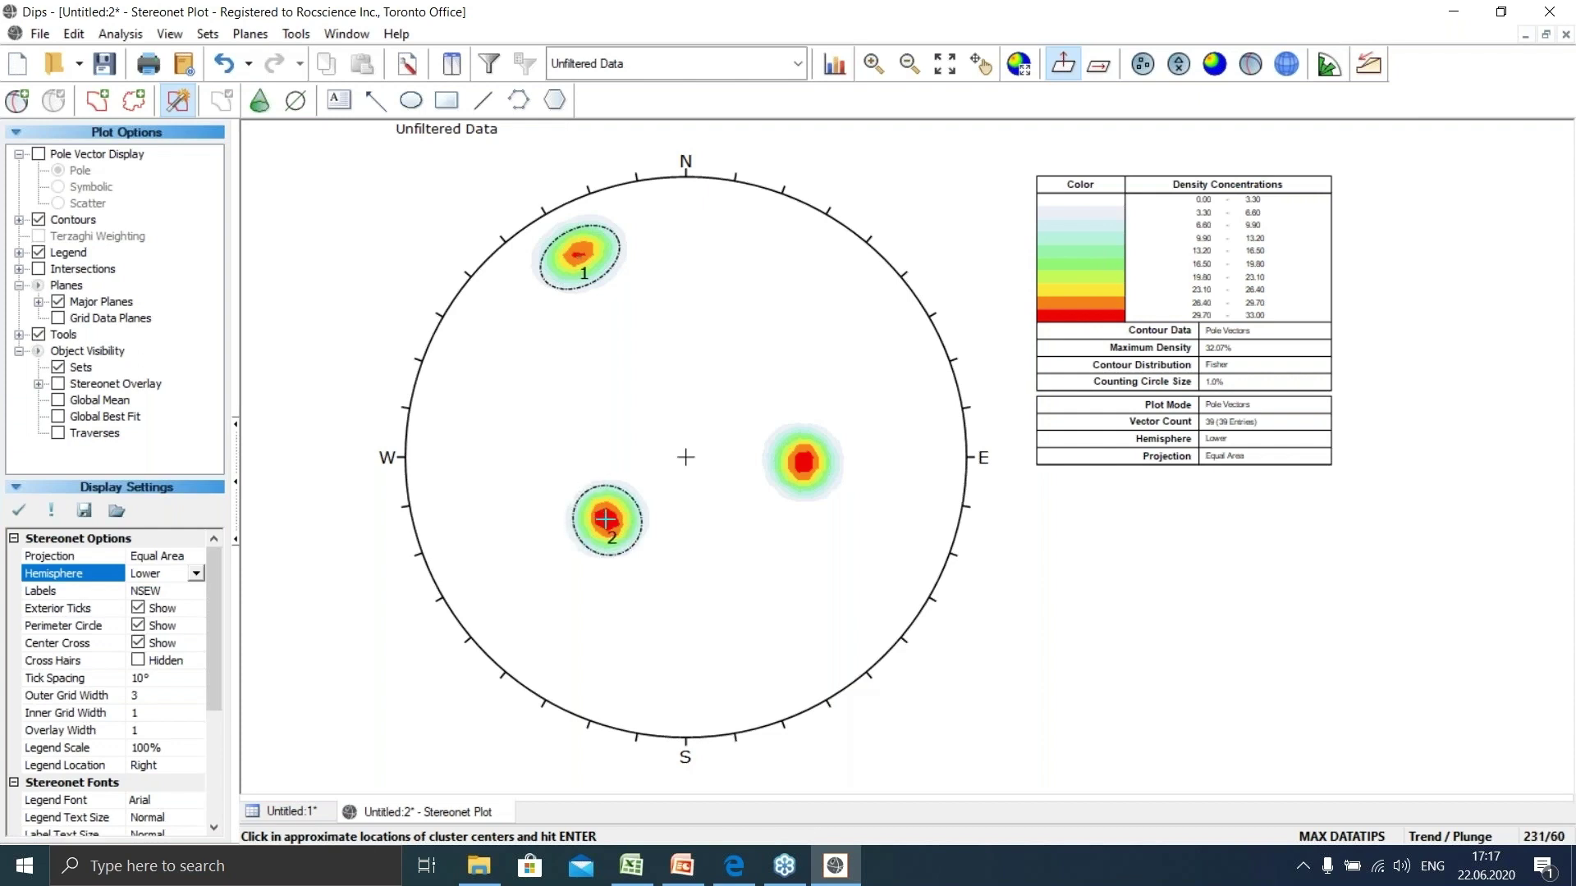
{"action": "key", "text": "Return"}
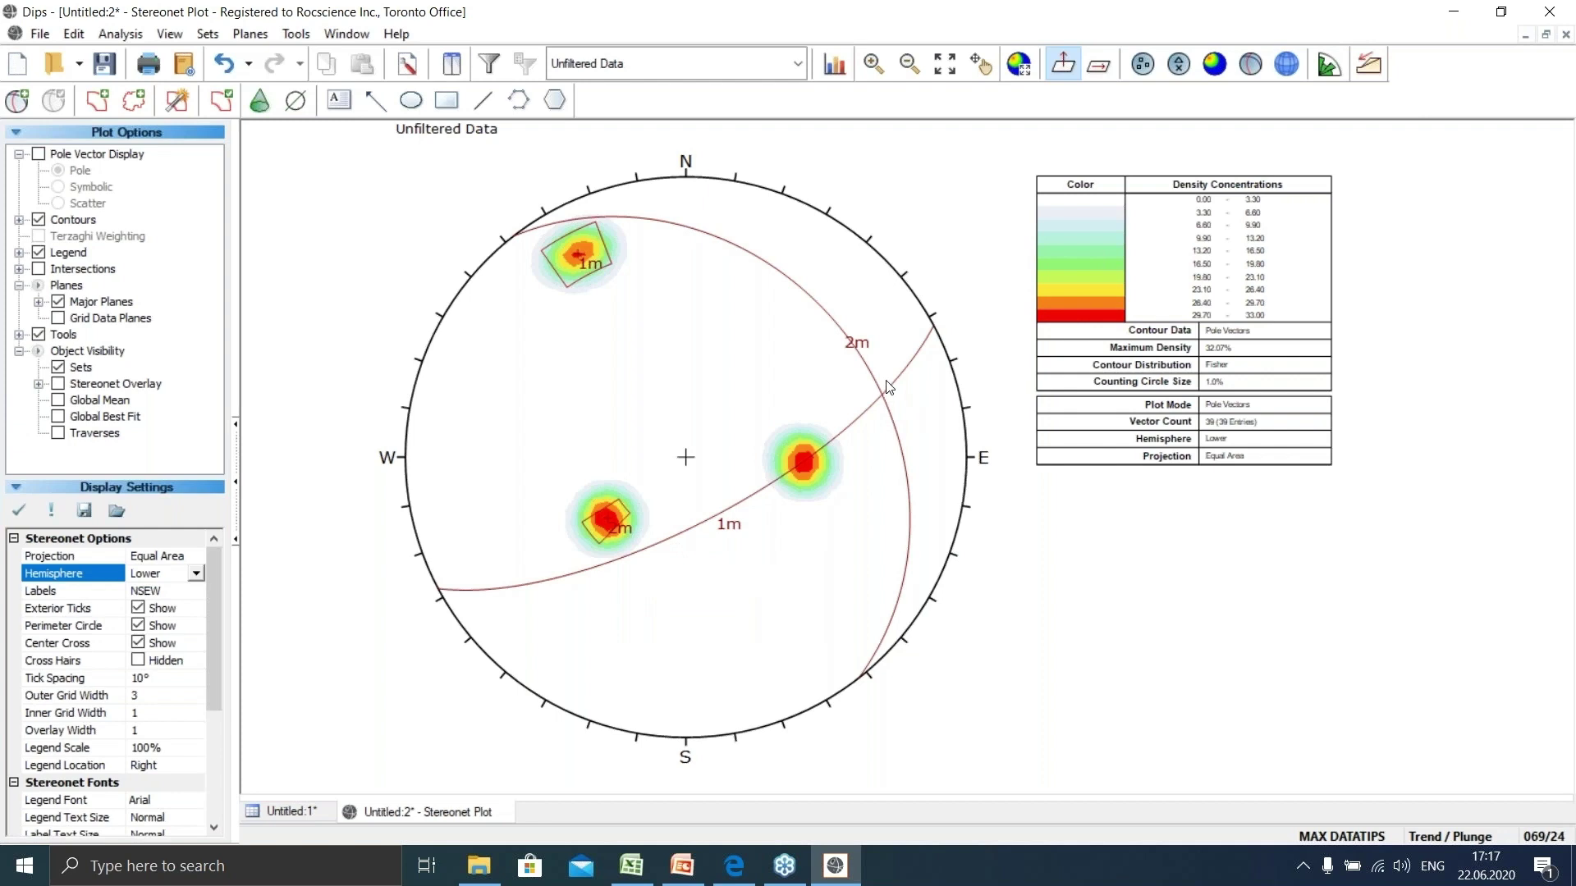
{"action": "mouse_move", "coordinate": [881, 392]}
Enable the kinematic analysis display on the stereonet and set the failure mode to Wedge Sliding
{"action": "left_click", "coordinate": [120, 34]}
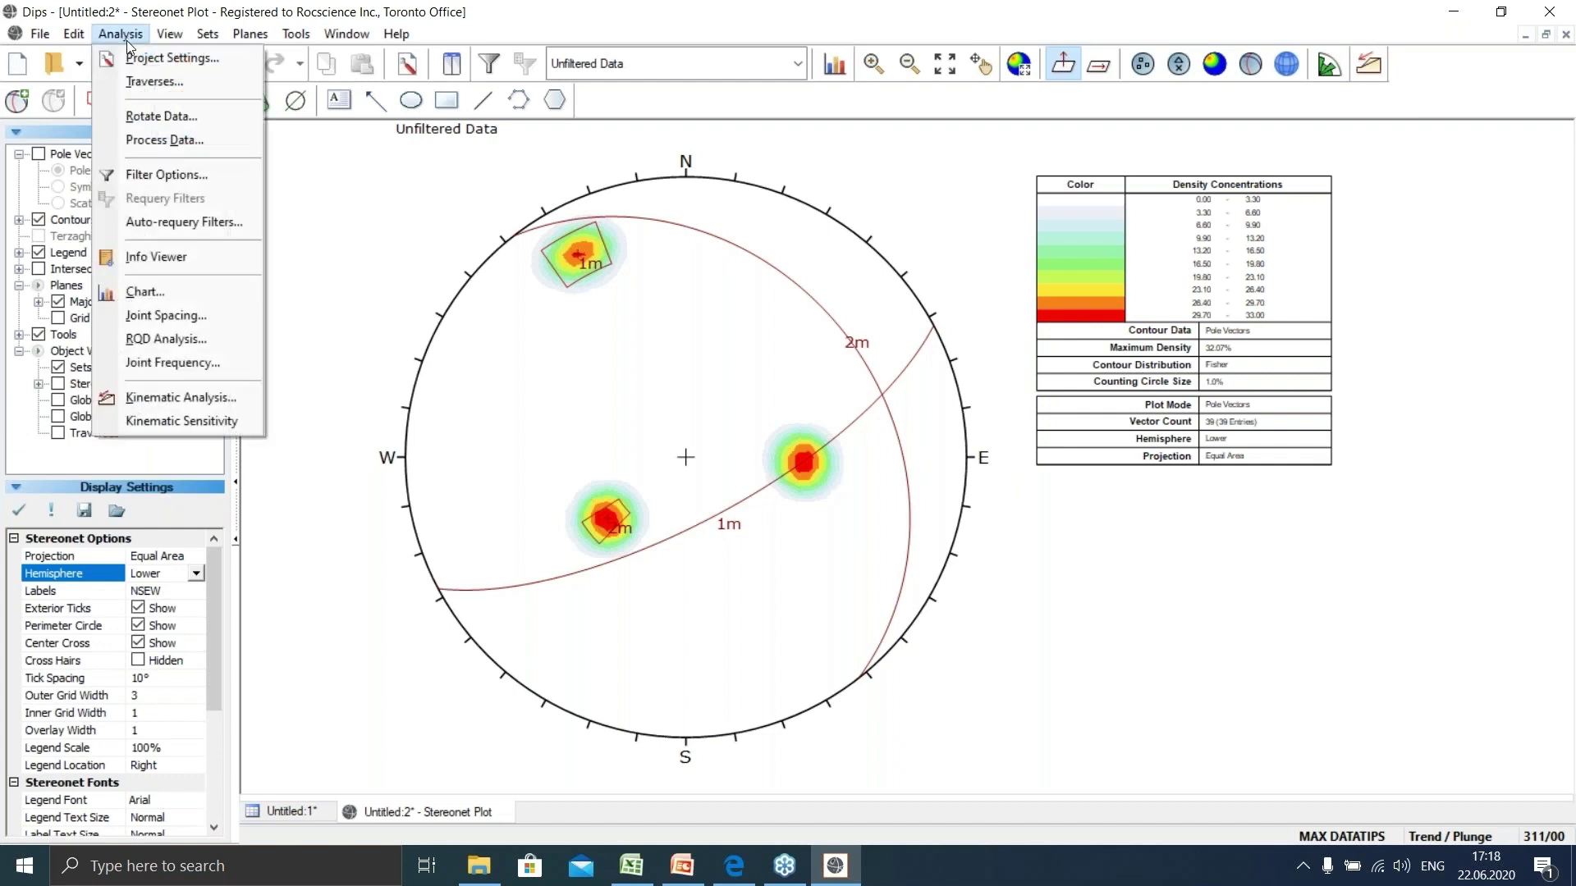
{"action": "left_click", "coordinate": [233, 396]}
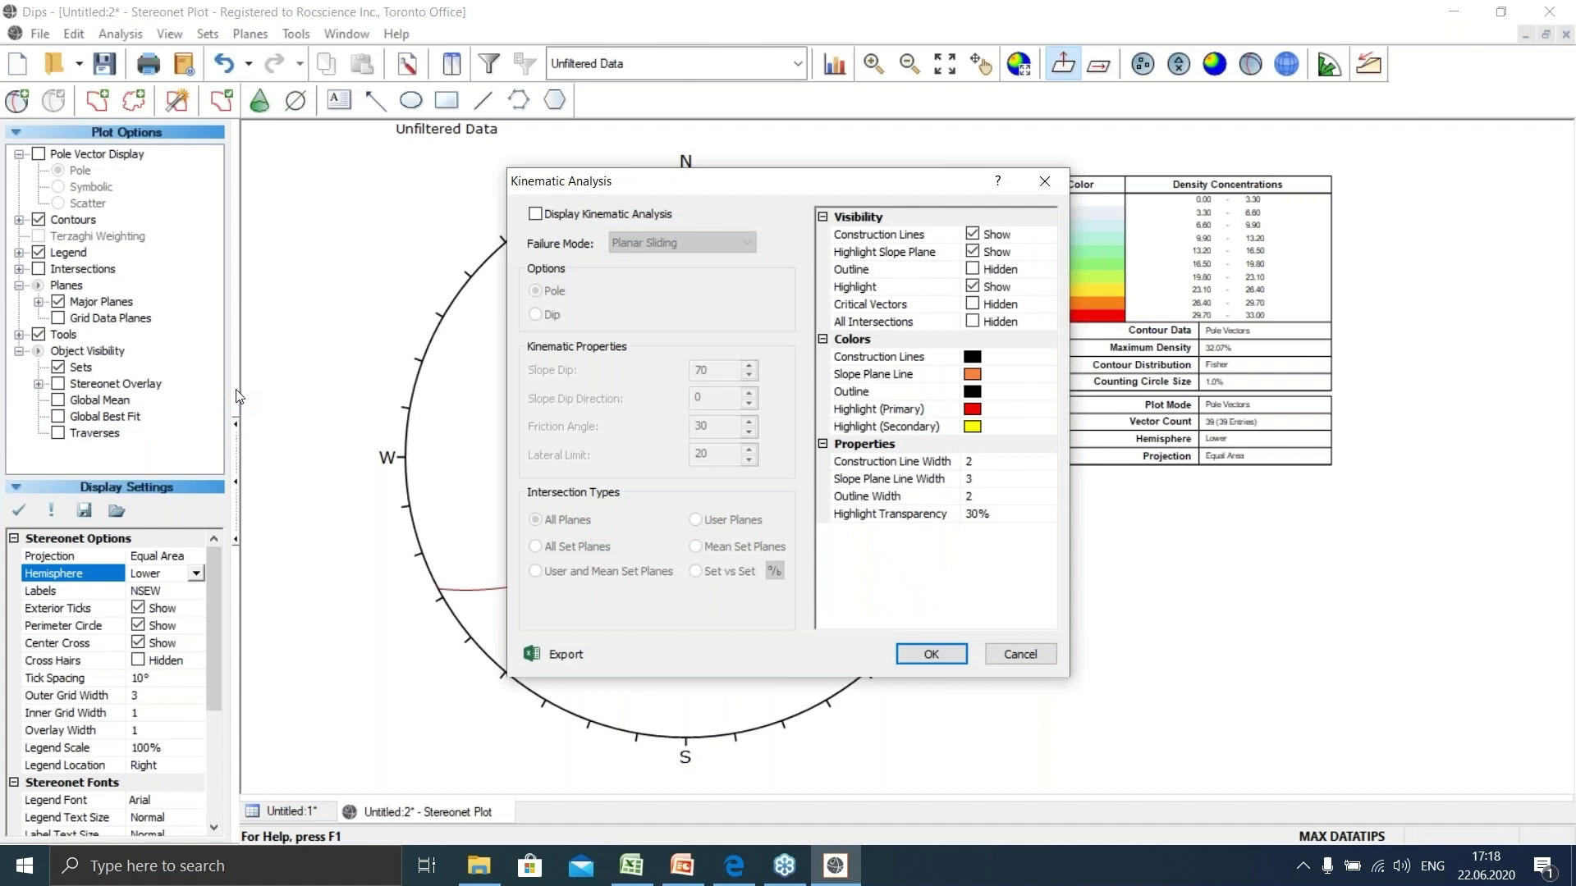
{"action": "left_click", "coordinate": [535, 217]}
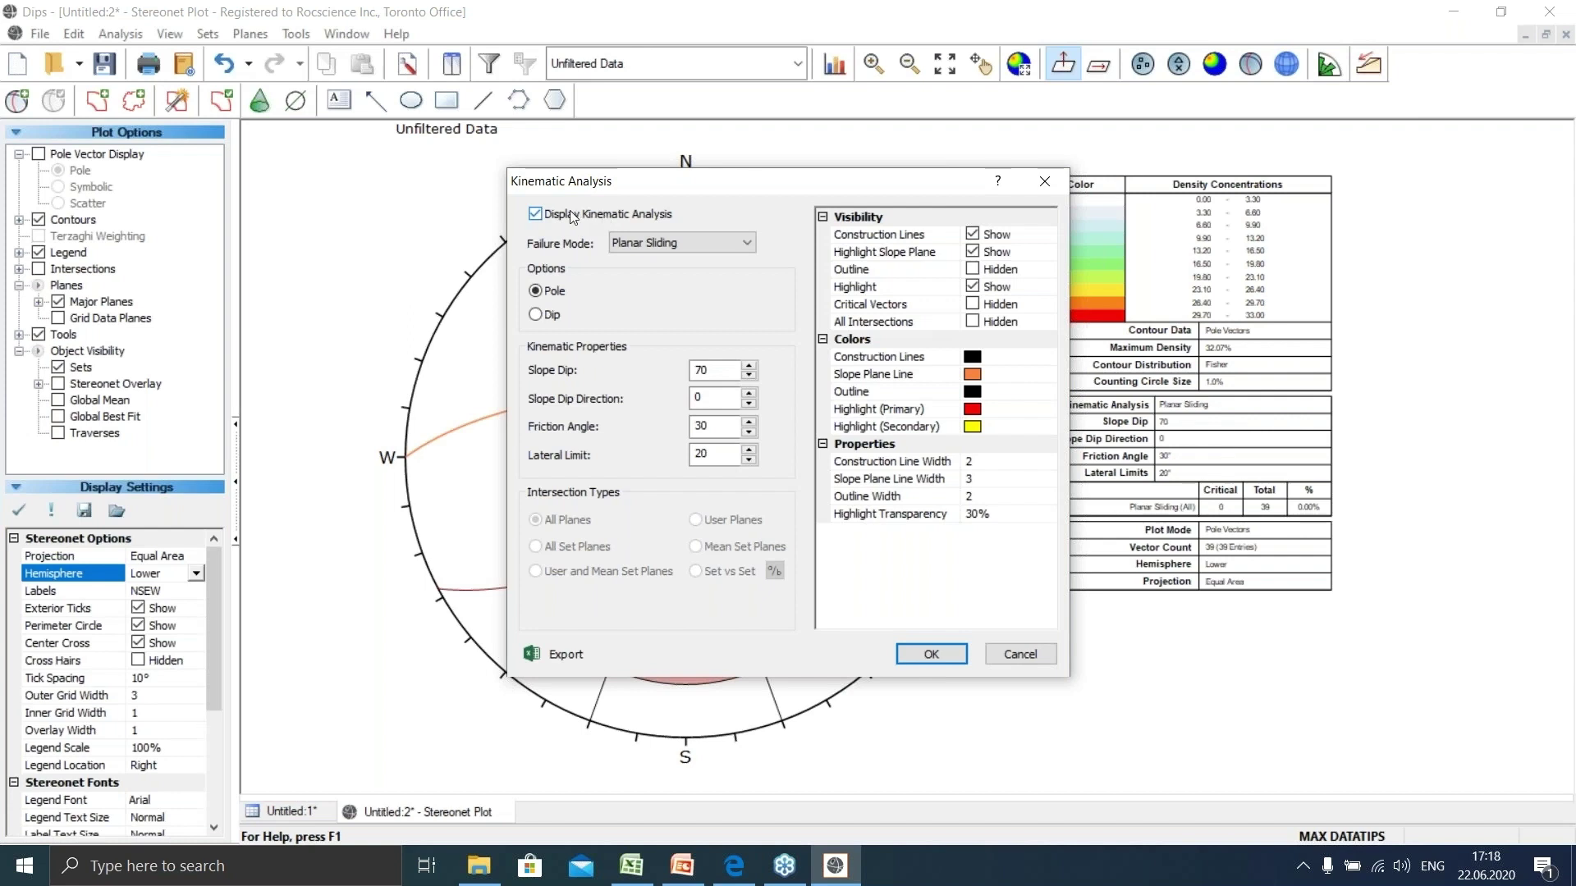
{"action": "left_click", "coordinate": [691, 243]}
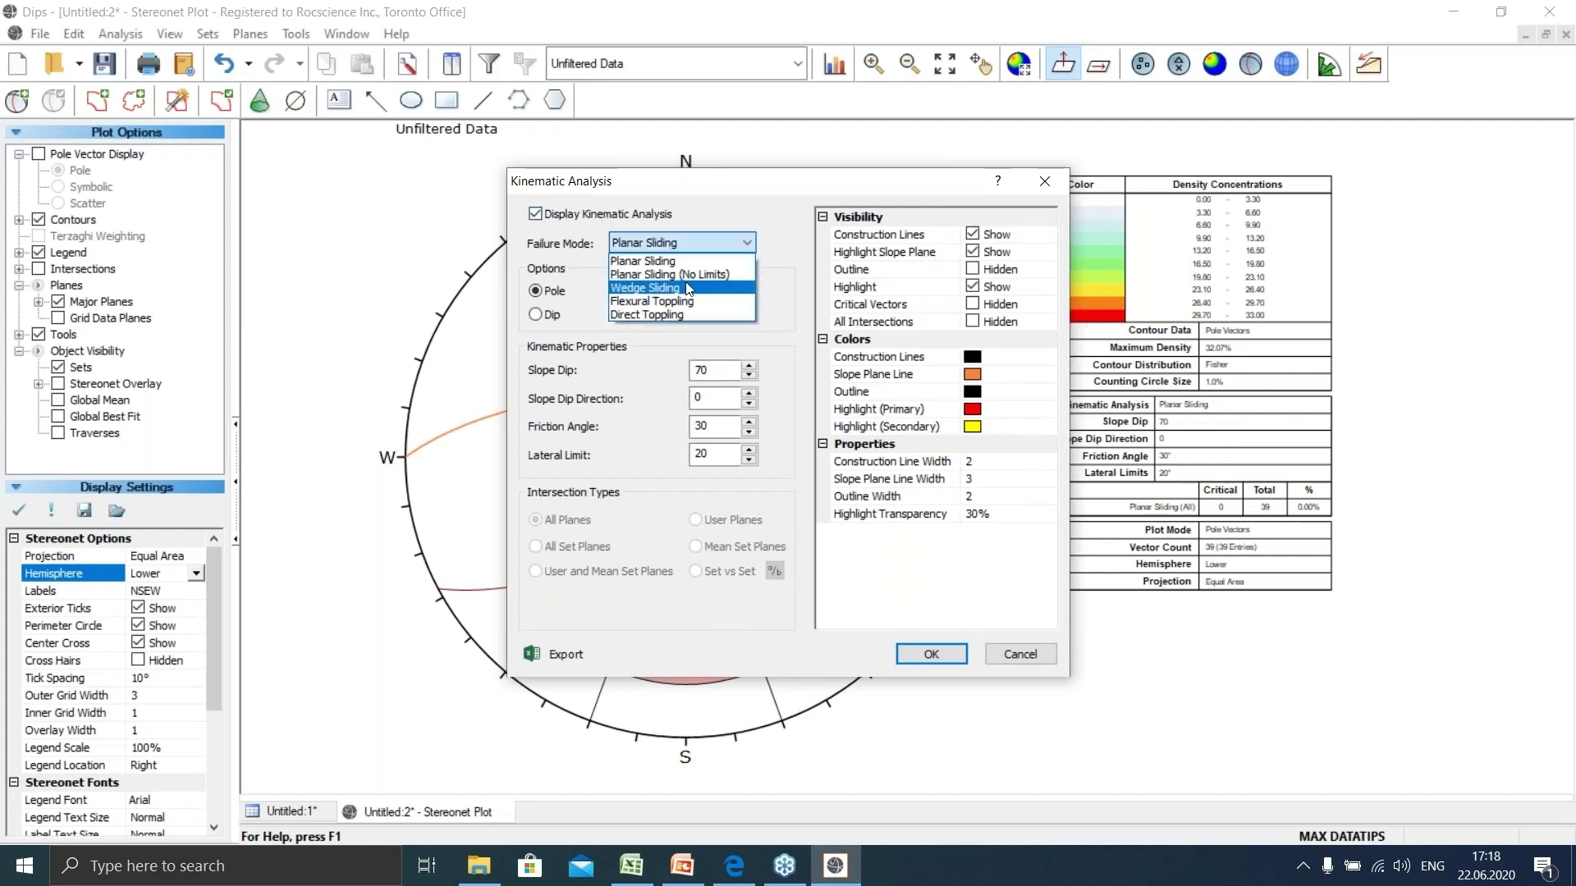
{"action": "left_click", "coordinate": [688, 289]}
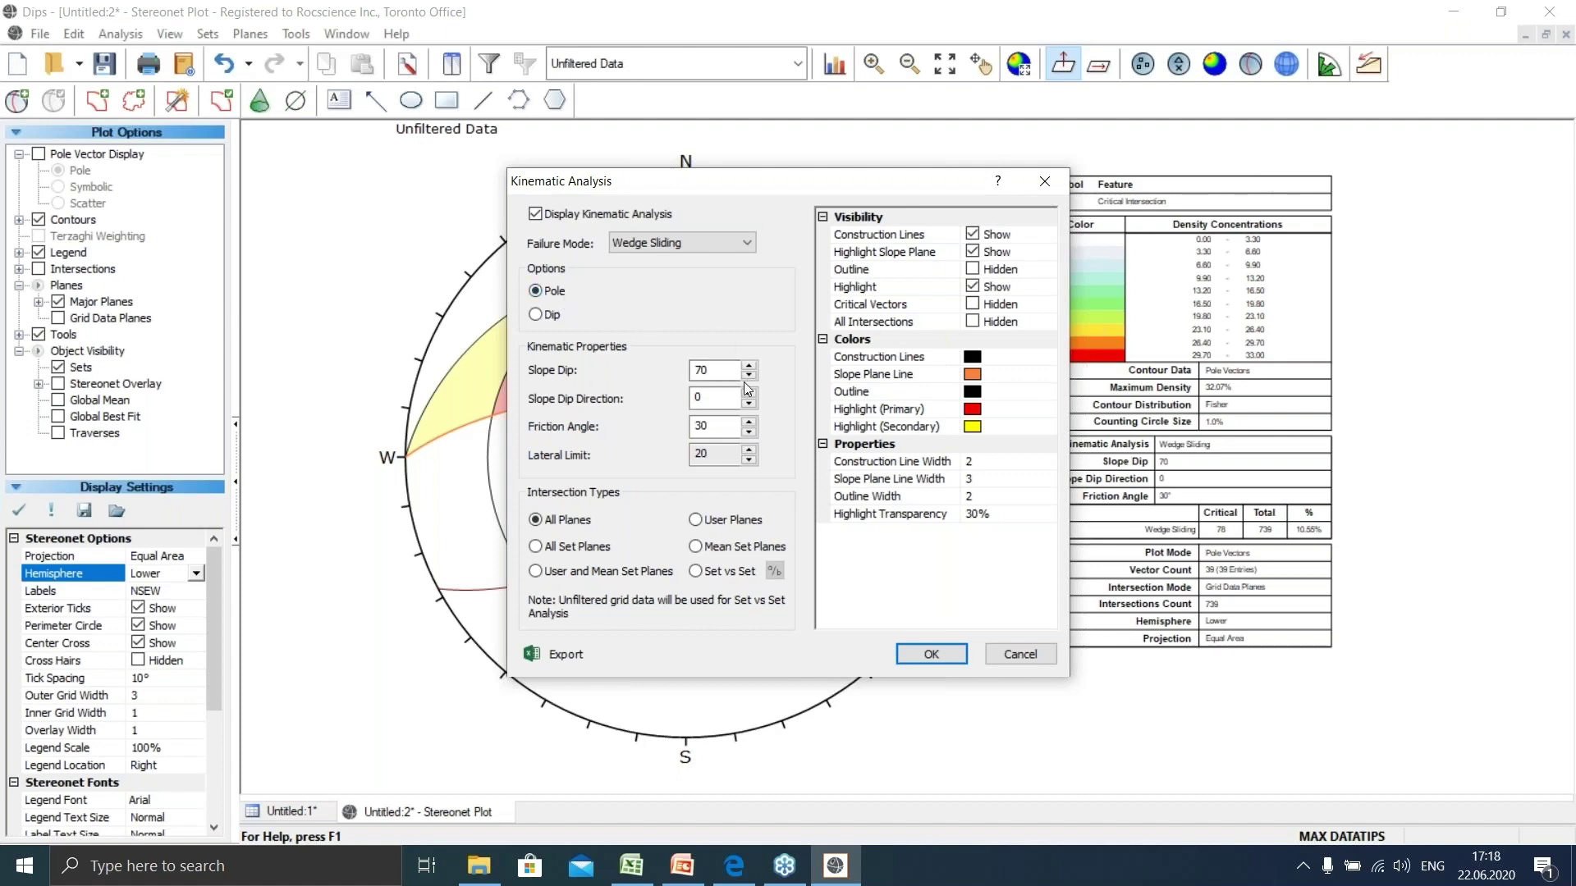
Set the slope dip to 60 and the slope dip direction to 25 for the wedge sliding analysis
{"action": "left_click_drag", "start_coordinate": [731, 371], "coordinate": [701, 369]}
{"action": "type", "text": "60"}
{"action": "left_click", "coordinate": [697, 396]}
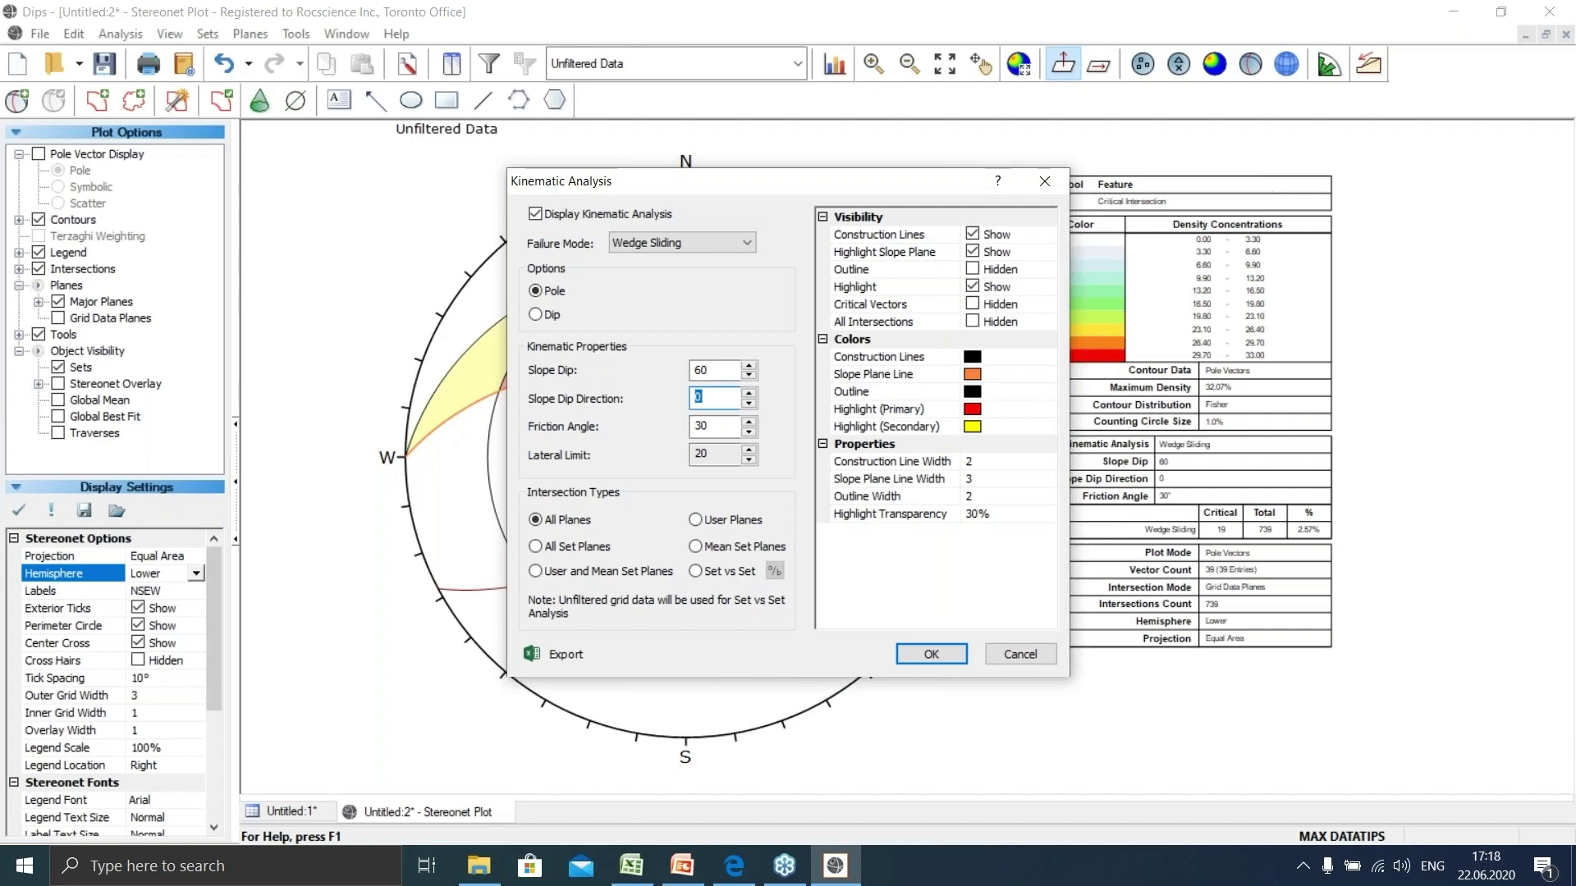
{"action": "type", "text": "25"}
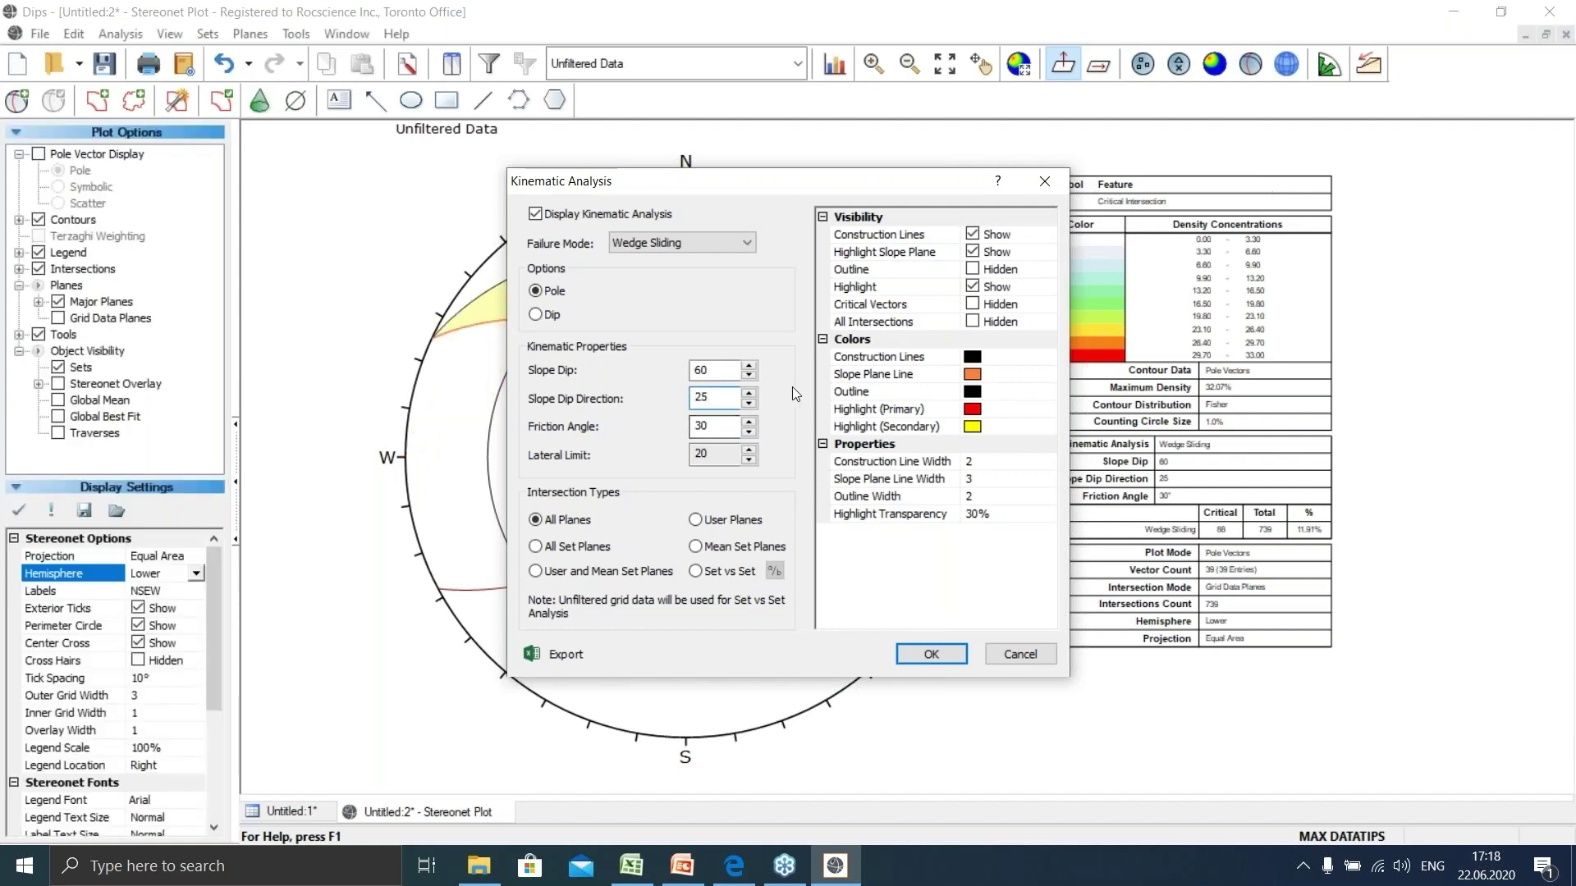
{"action": "left_click", "coordinate": [712, 426]}
Use Set vs Set intersections, check the pairing of Set 1 with Set 2, and accept the kinematic analysis
{"action": "left_click", "coordinate": [695, 571]}
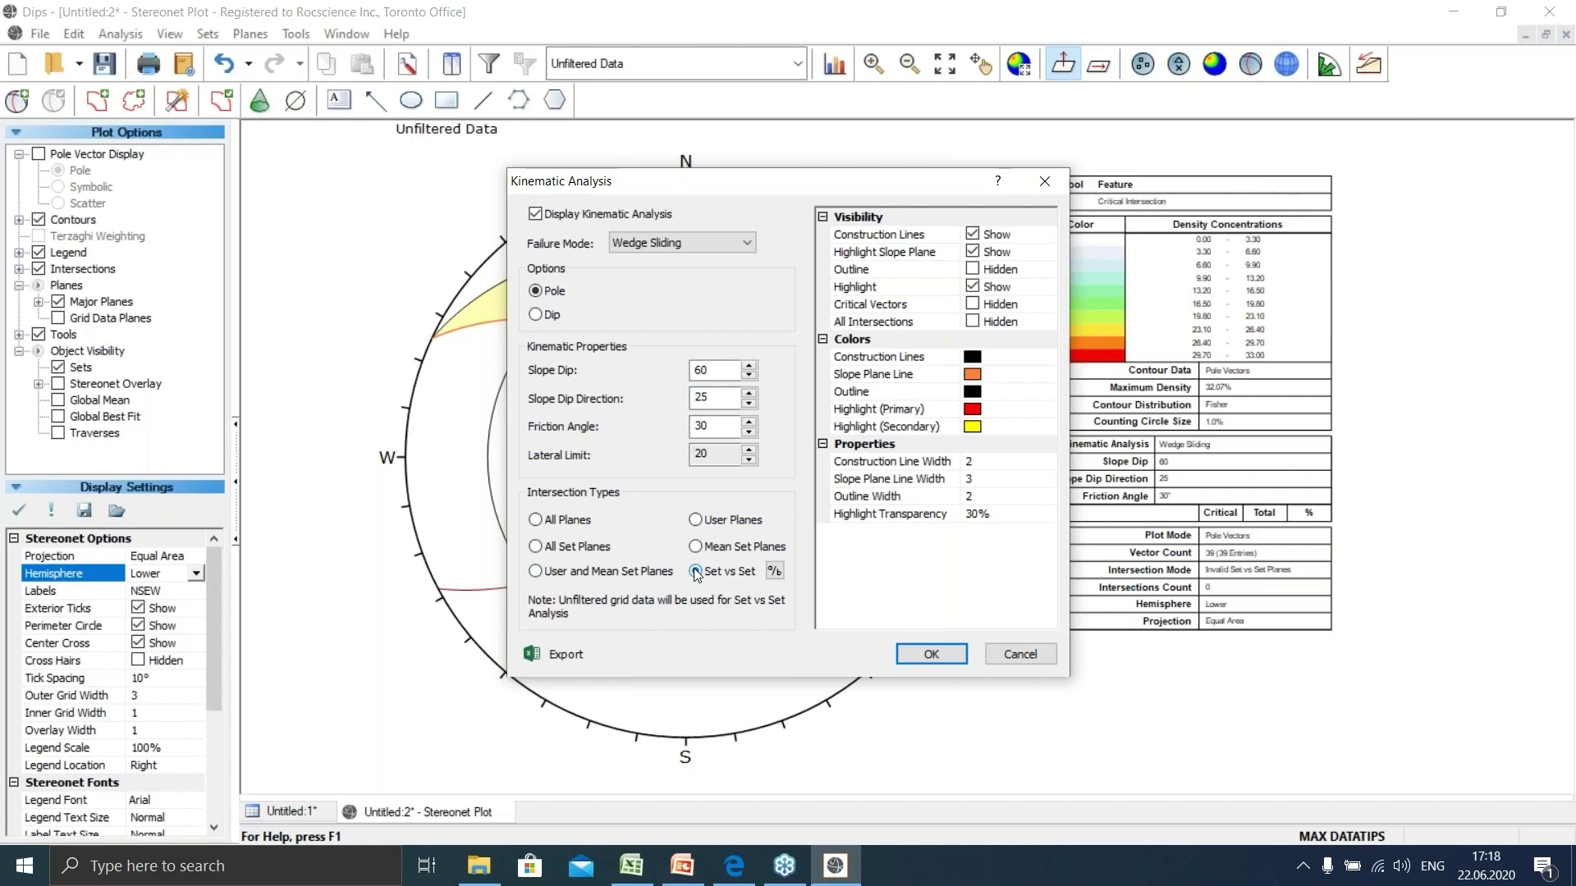
{"action": "left_click", "coordinate": [774, 571]}
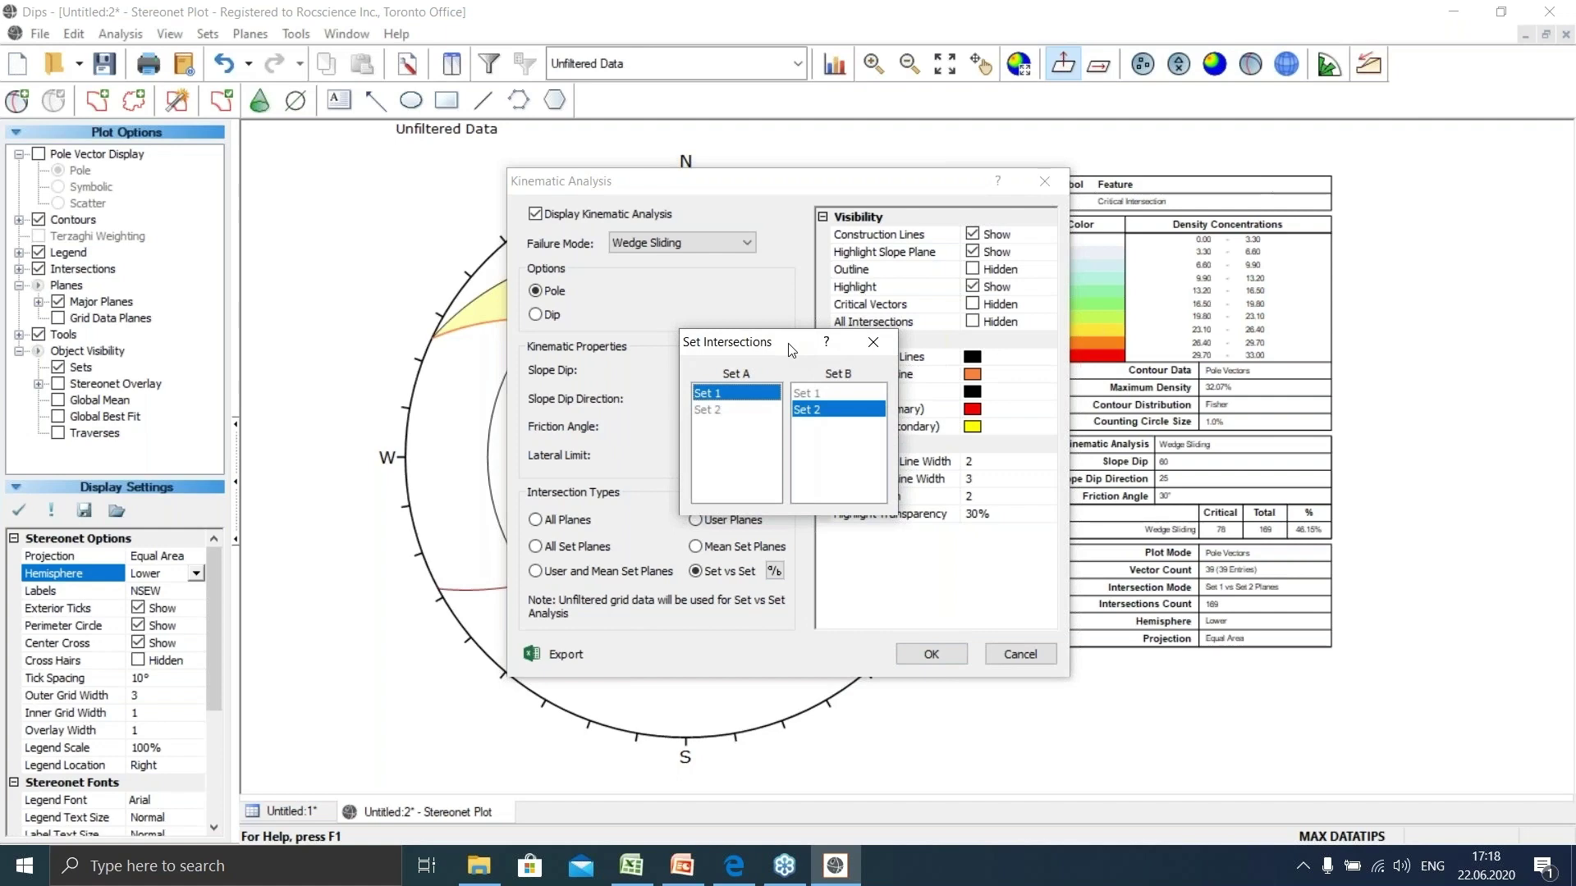
{"action": "left_click_drag", "start_coordinate": [801, 347], "coordinate": [885, 341]}
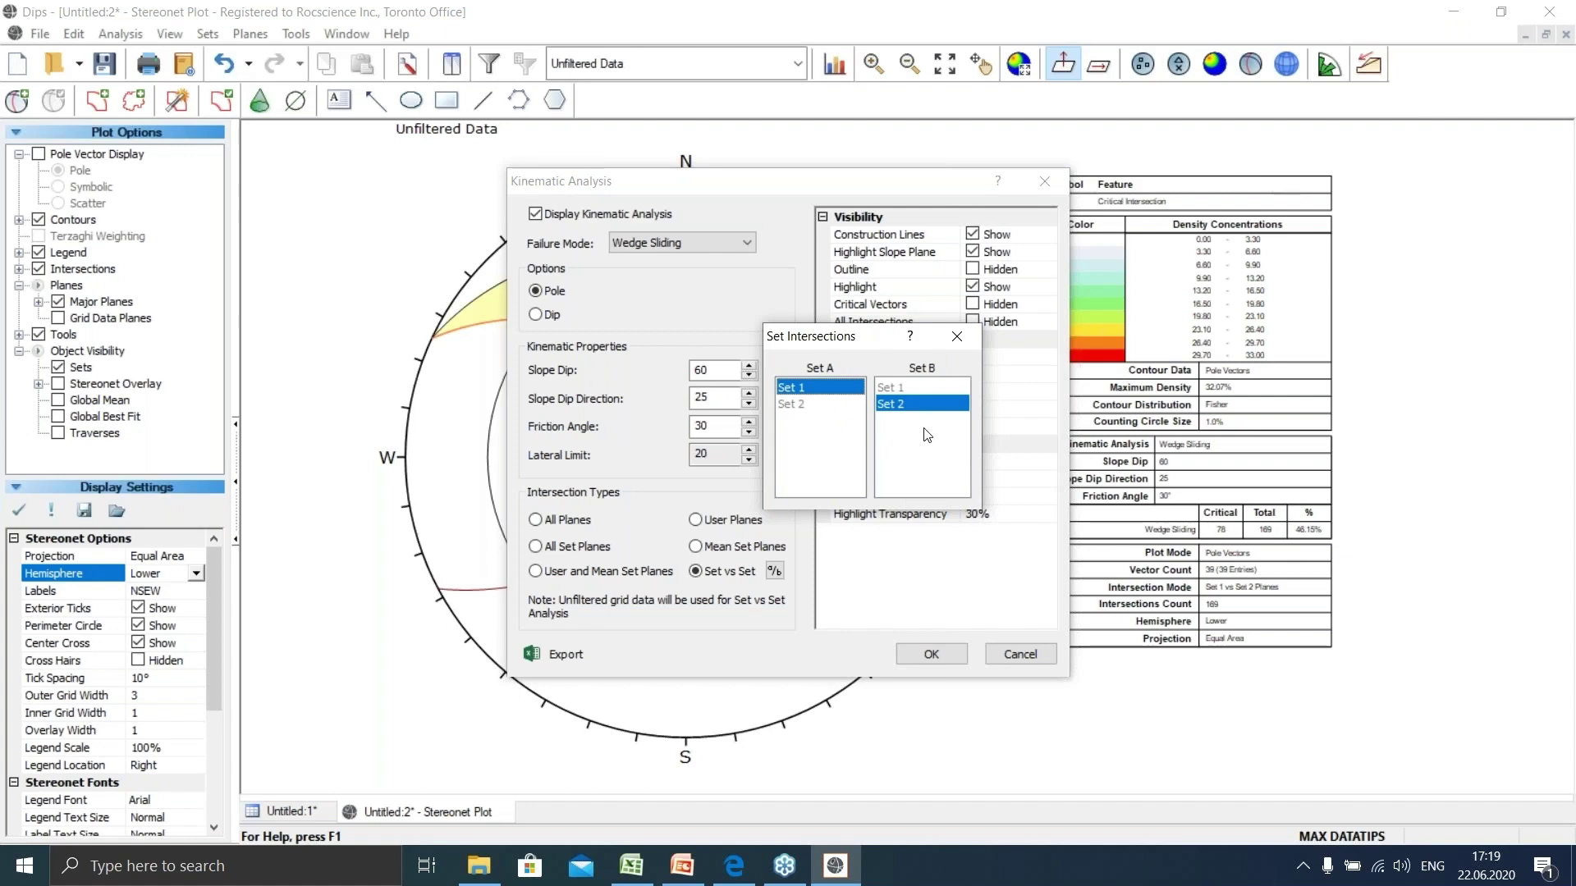
{"action": "left_click", "coordinate": [954, 337]}
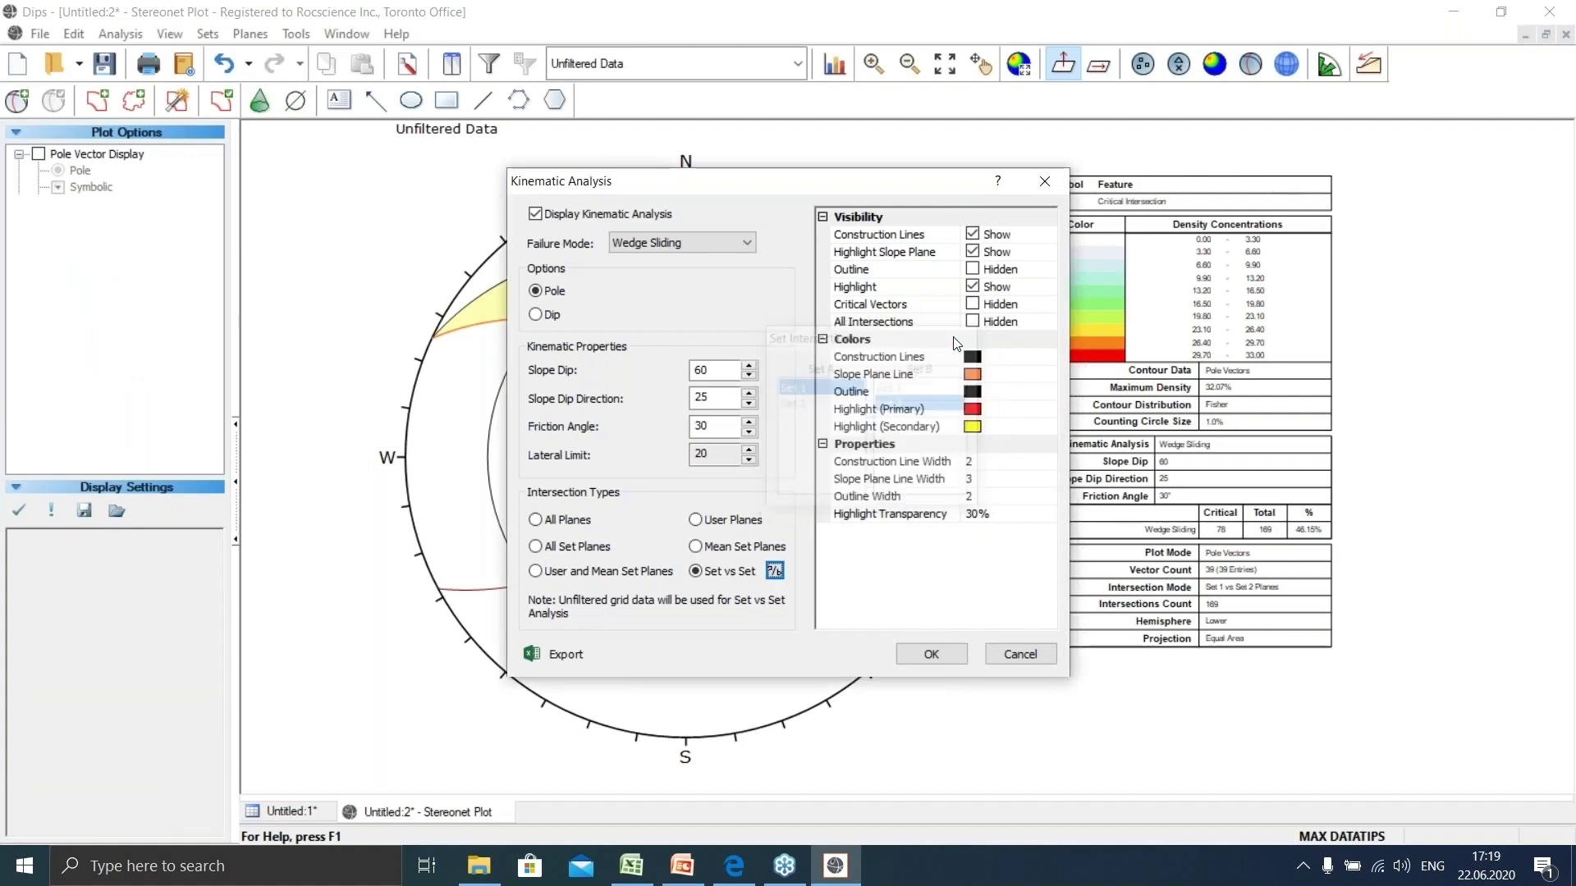
{"action": "left_click", "coordinate": [944, 659]}
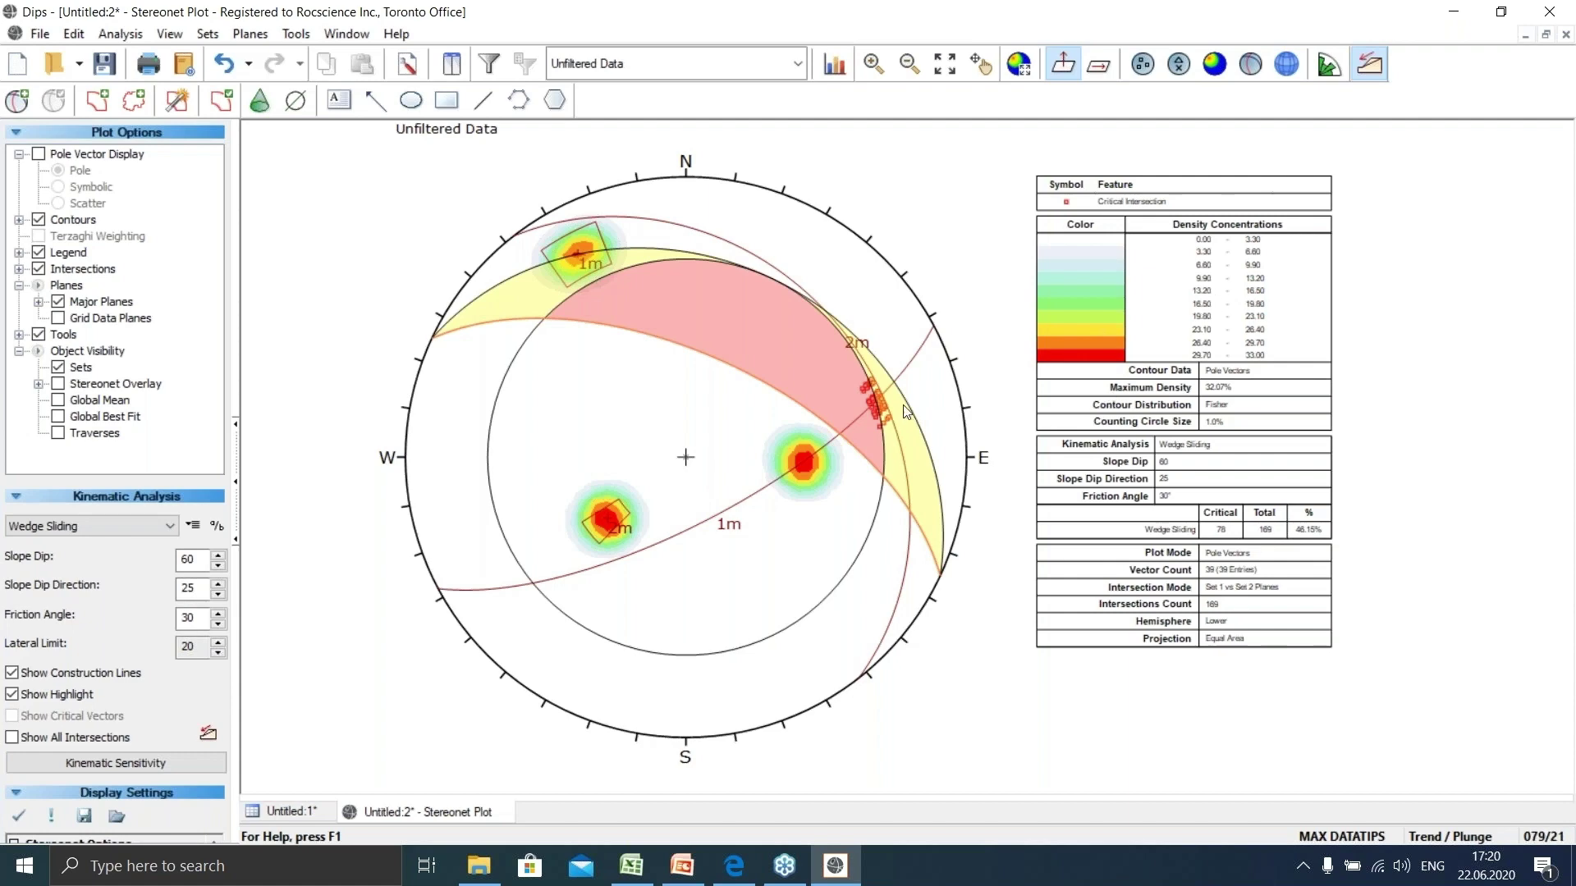
View the wedge sliding plot with the Dip Direction filter and the Dip filter, and return it to Unfiltered Data
{"action": "left_click", "coordinate": [756, 72]}
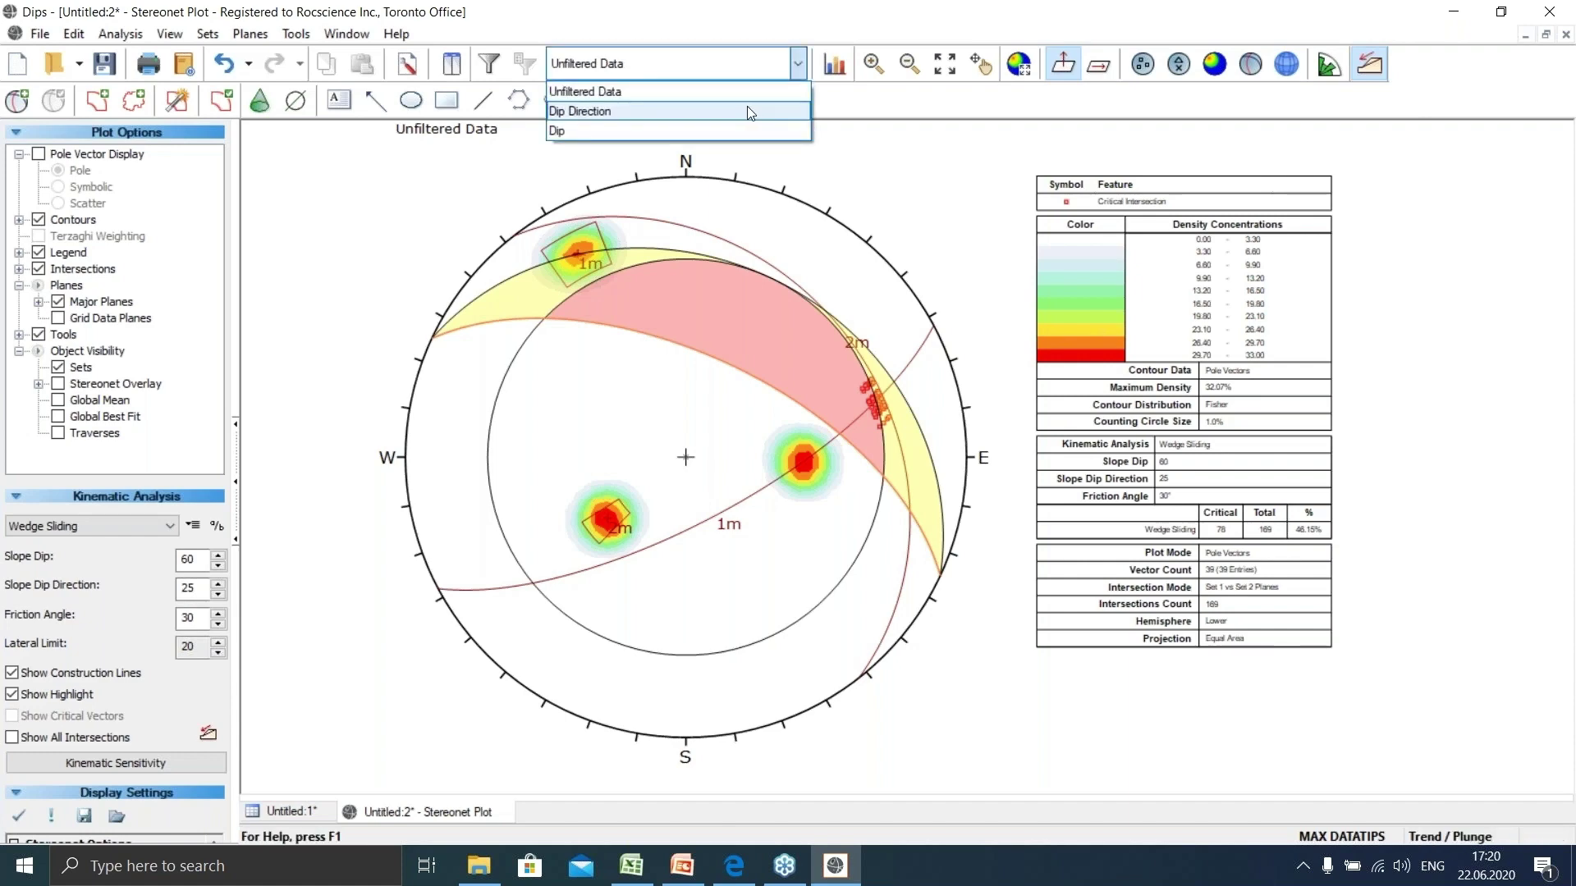
{"action": "left_click", "coordinate": [749, 113]}
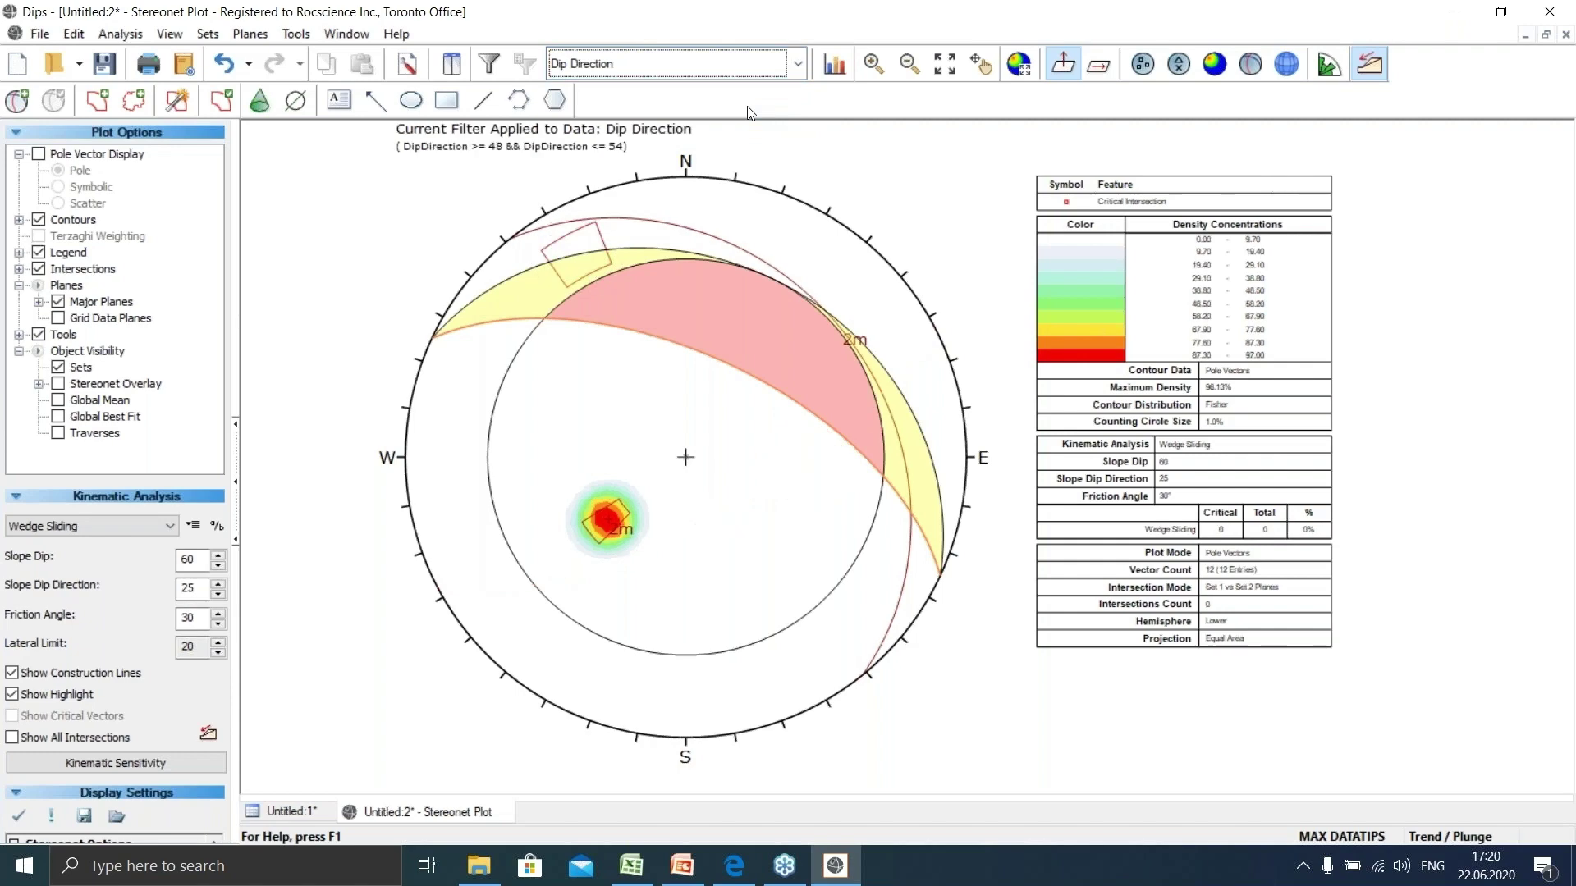
{"action": "left_click", "coordinate": [751, 65]}
{"action": "left_click", "coordinate": [712, 139]}
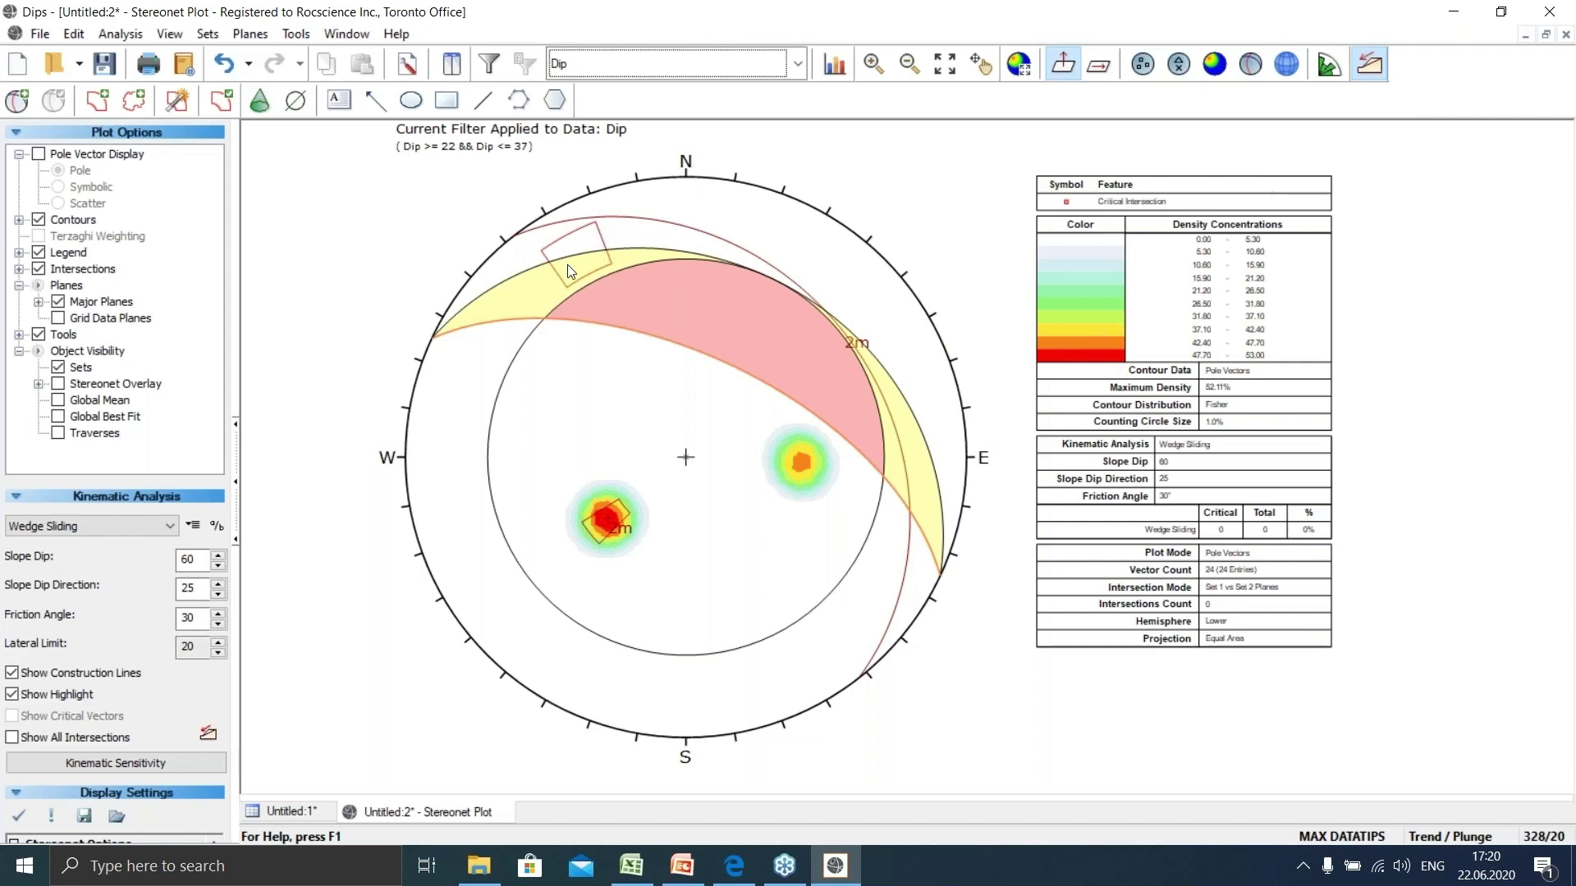
{"action": "left_click", "coordinate": [644, 65]}
{"action": "left_click", "coordinate": [635, 89]}
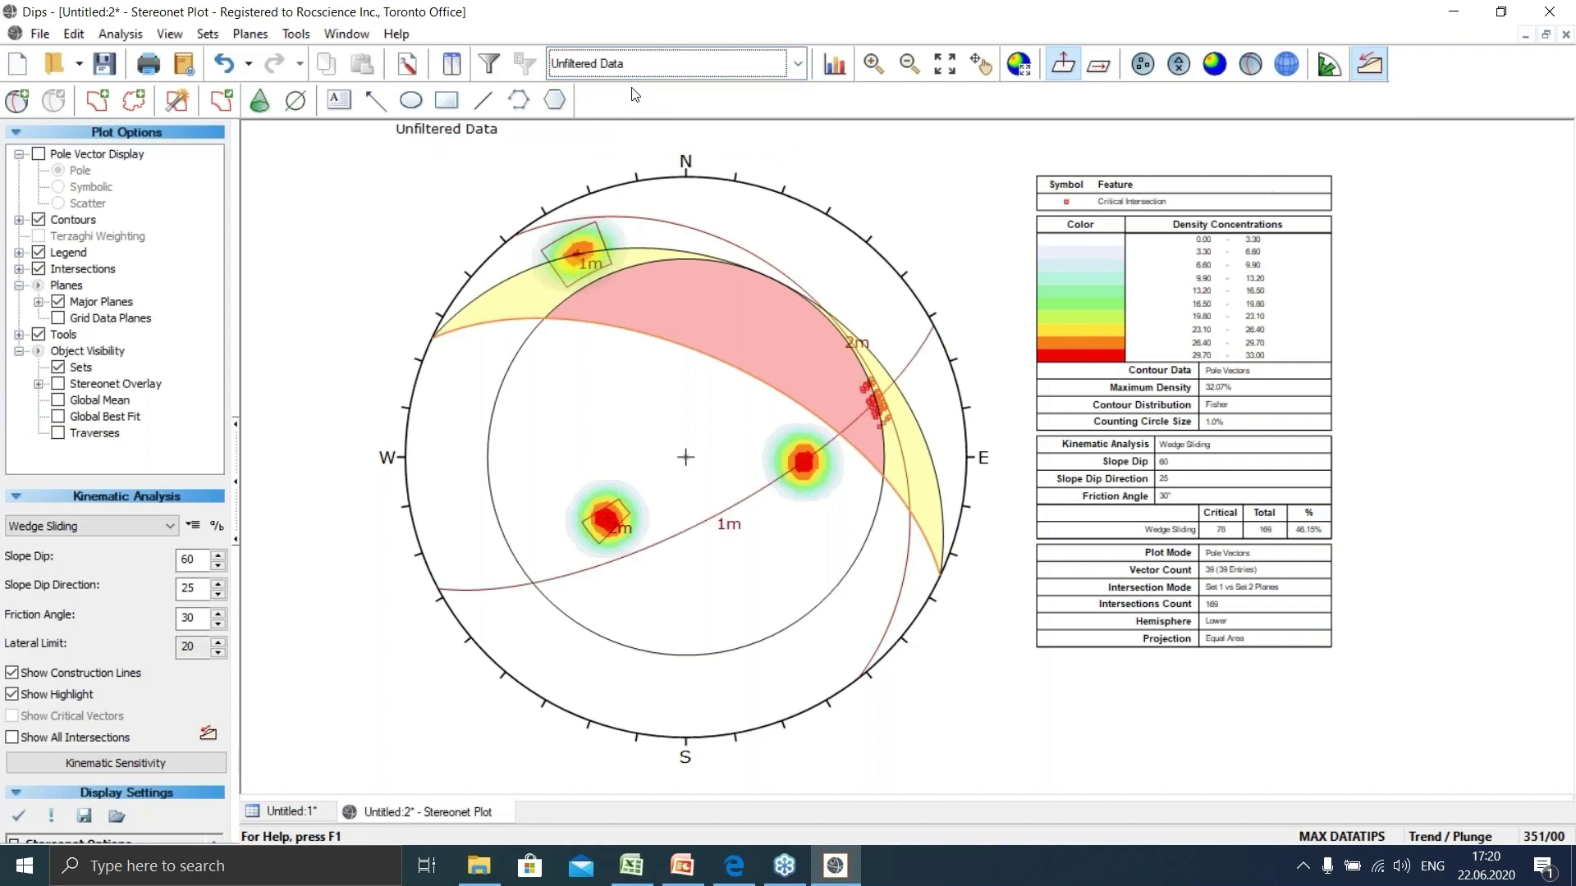
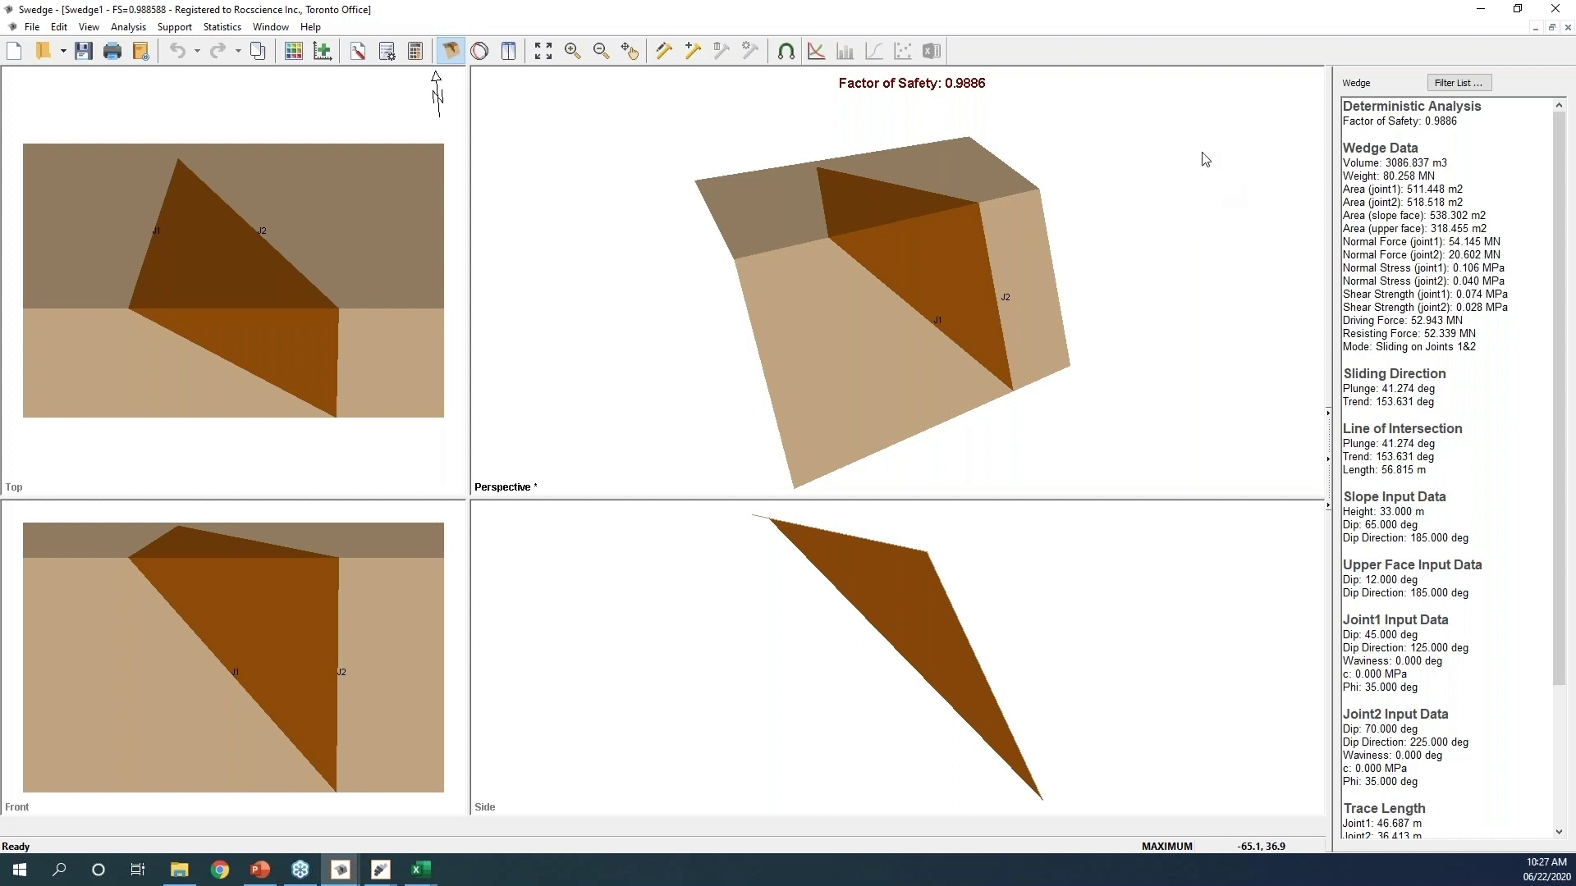
In Swedge, add the Tutorial 1, 2 and 3 .swd7 files from the SWedge Batch Compute folder to the Batch Compute queue
{"action": "left_click", "coordinate": [32, 27]}
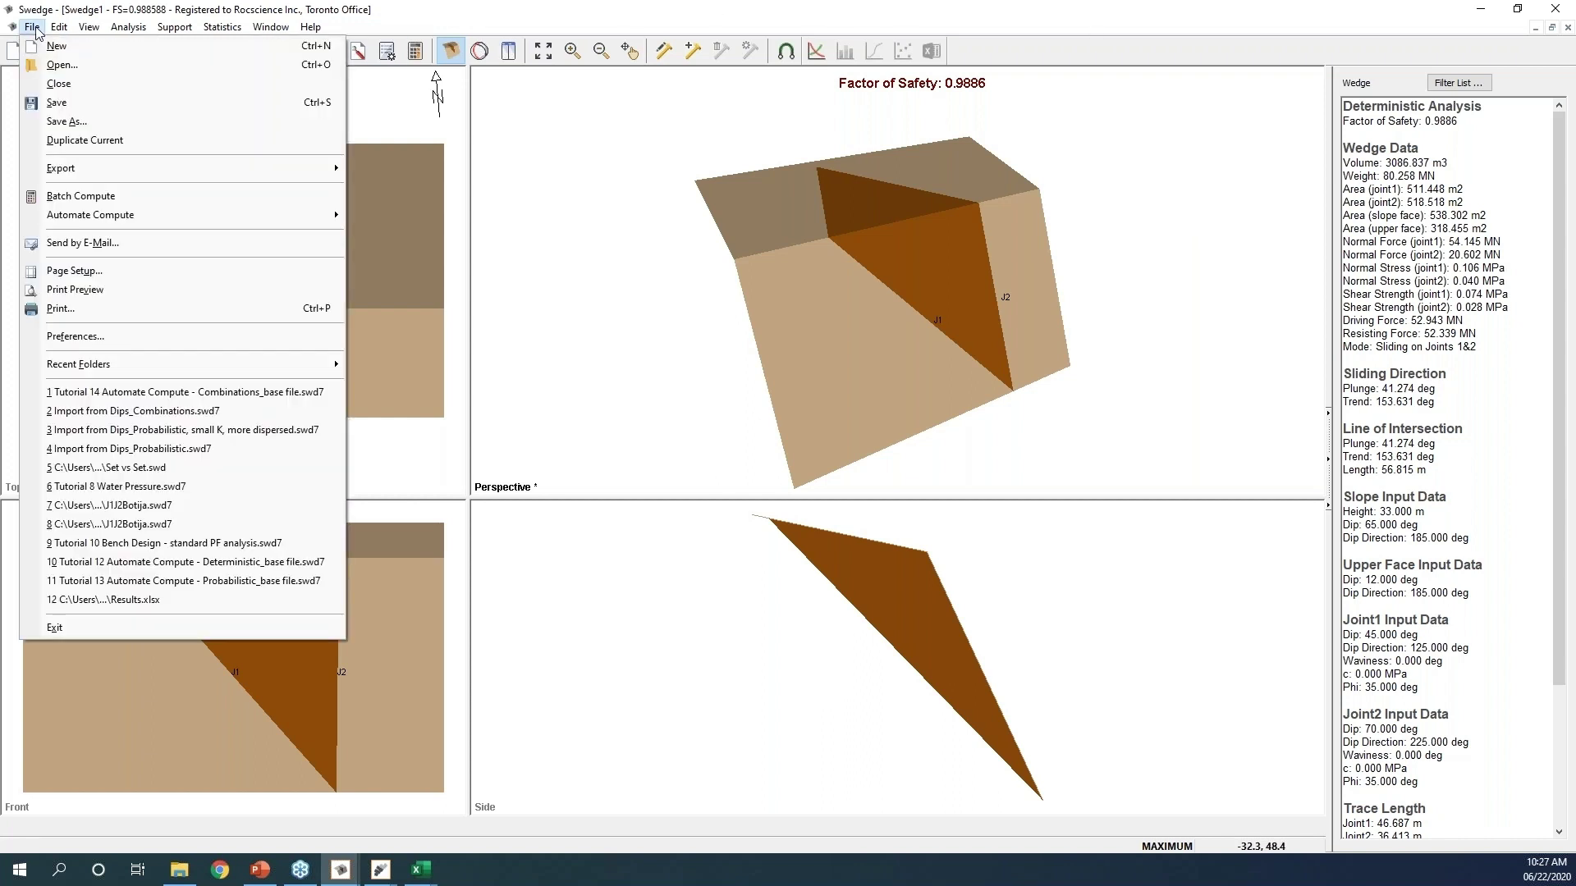
{"action": "left_click", "coordinate": [91, 197]}
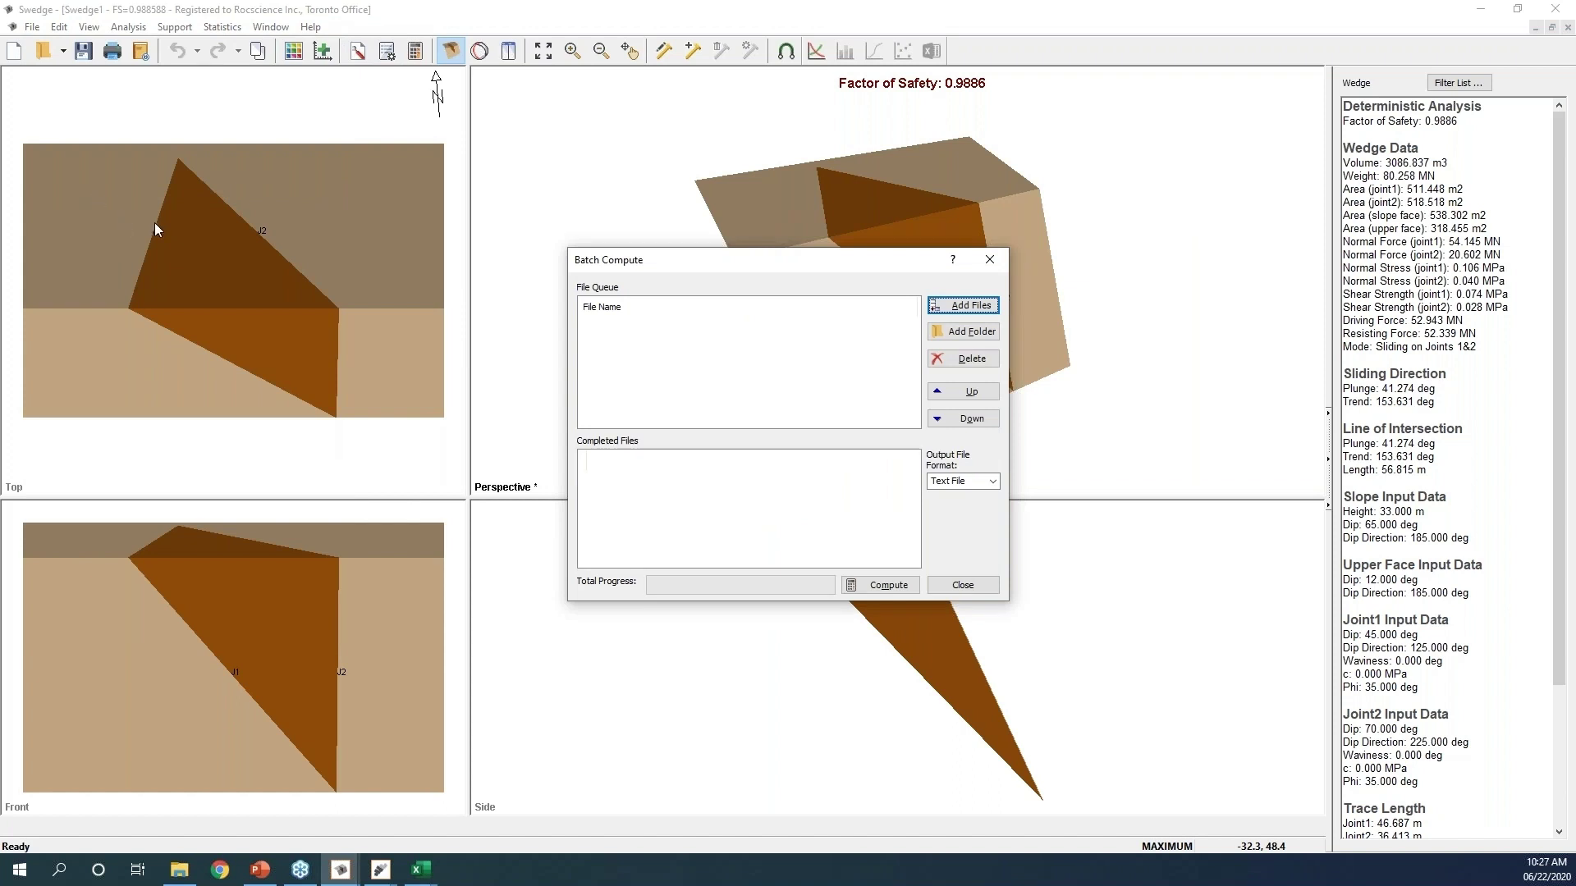
{"action": "left_click", "coordinate": [965, 305]}
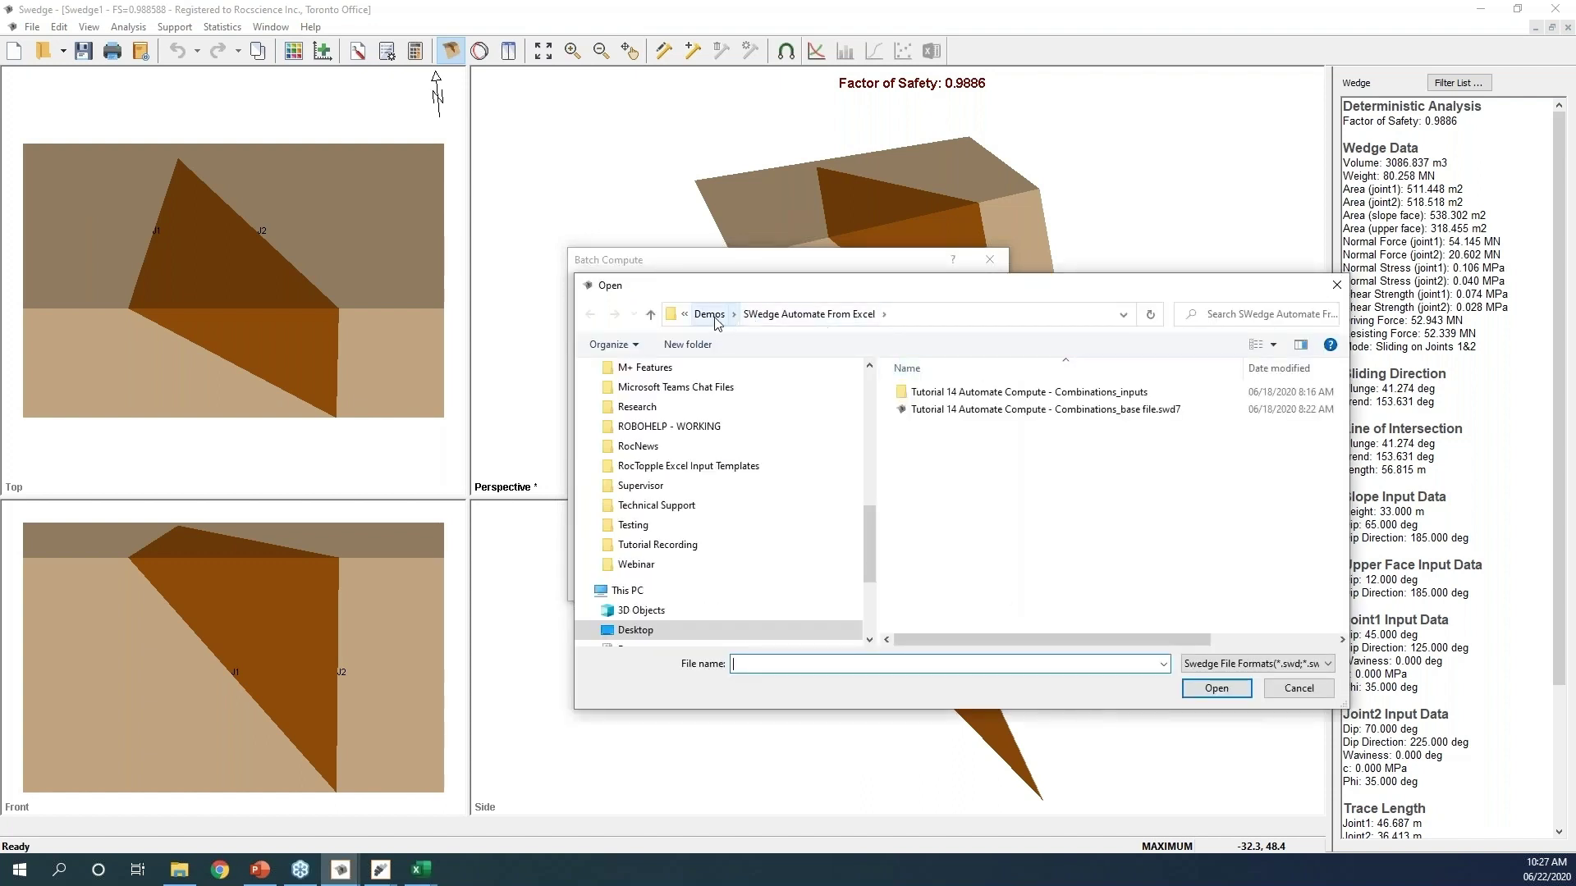
{"action": "left_click", "coordinate": [714, 317]}
{"action": "double_click", "coordinate": [943, 444]}
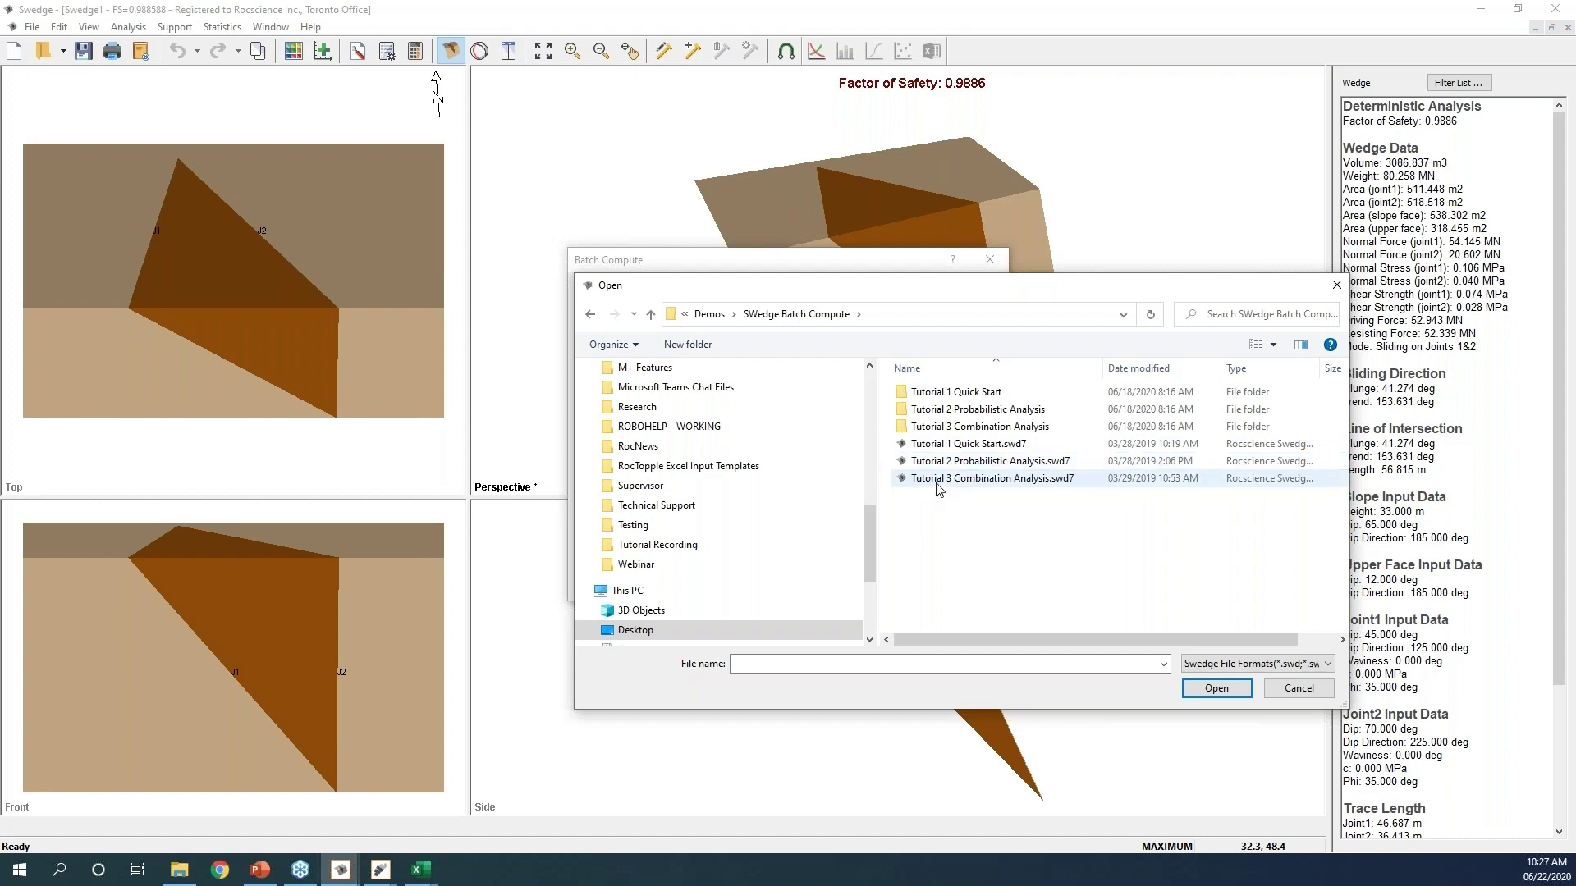
{"action": "left_click_drag", "start_coordinate": [985, 527], "coordinate": [989, 454]}
{"action": "left_click", "coordinate": [1216, 688]}
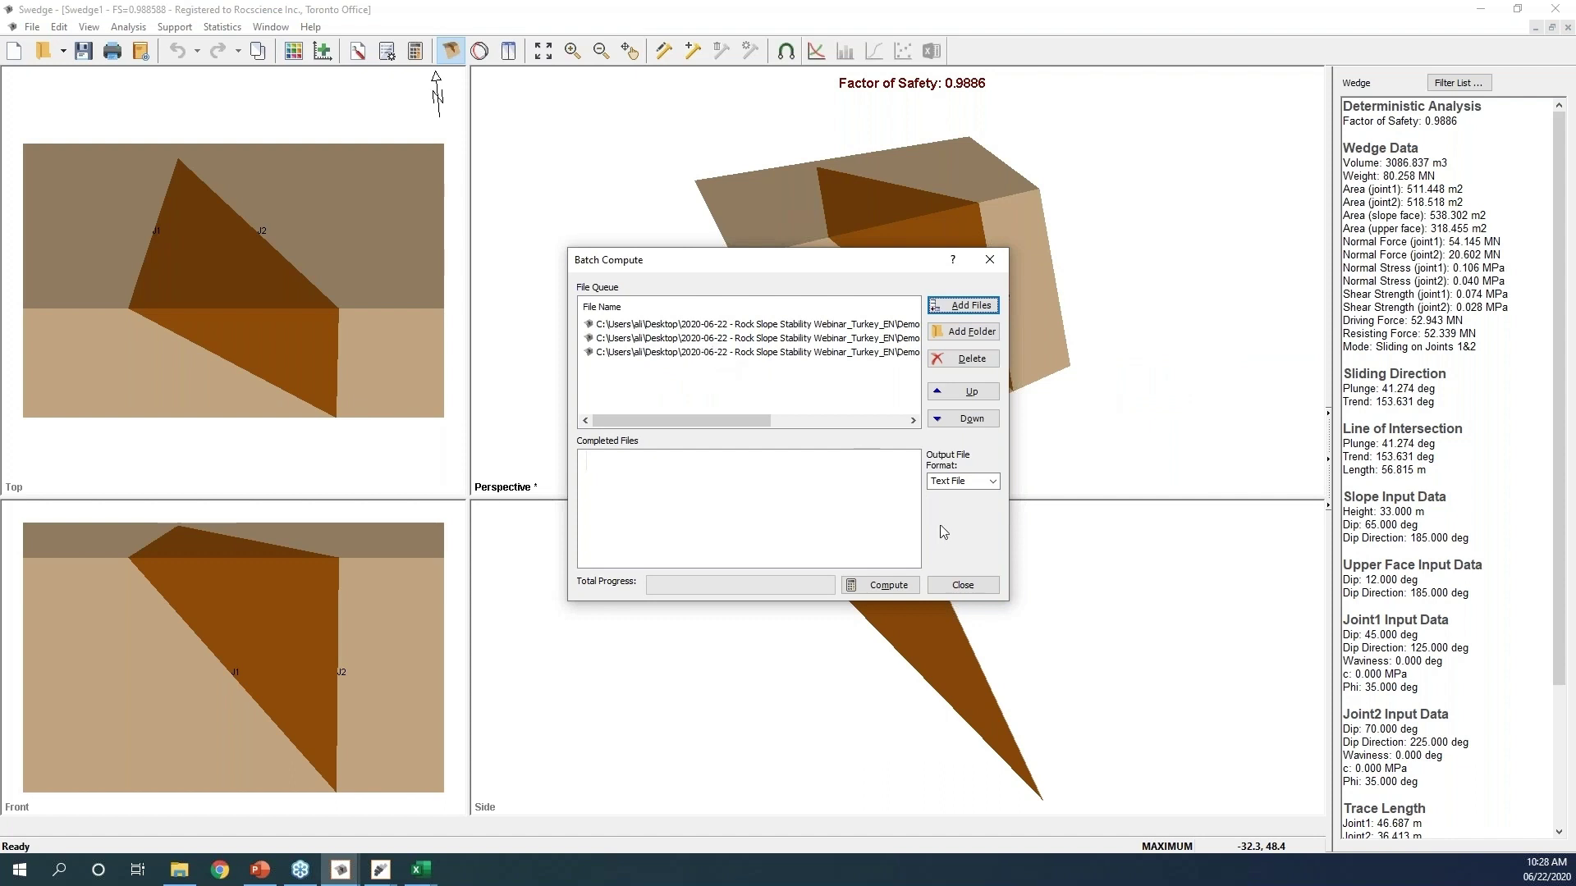
Set the batch output file format to Excel and compute the queued files
{"action": "left_click", "coordinate": [993, 482]}
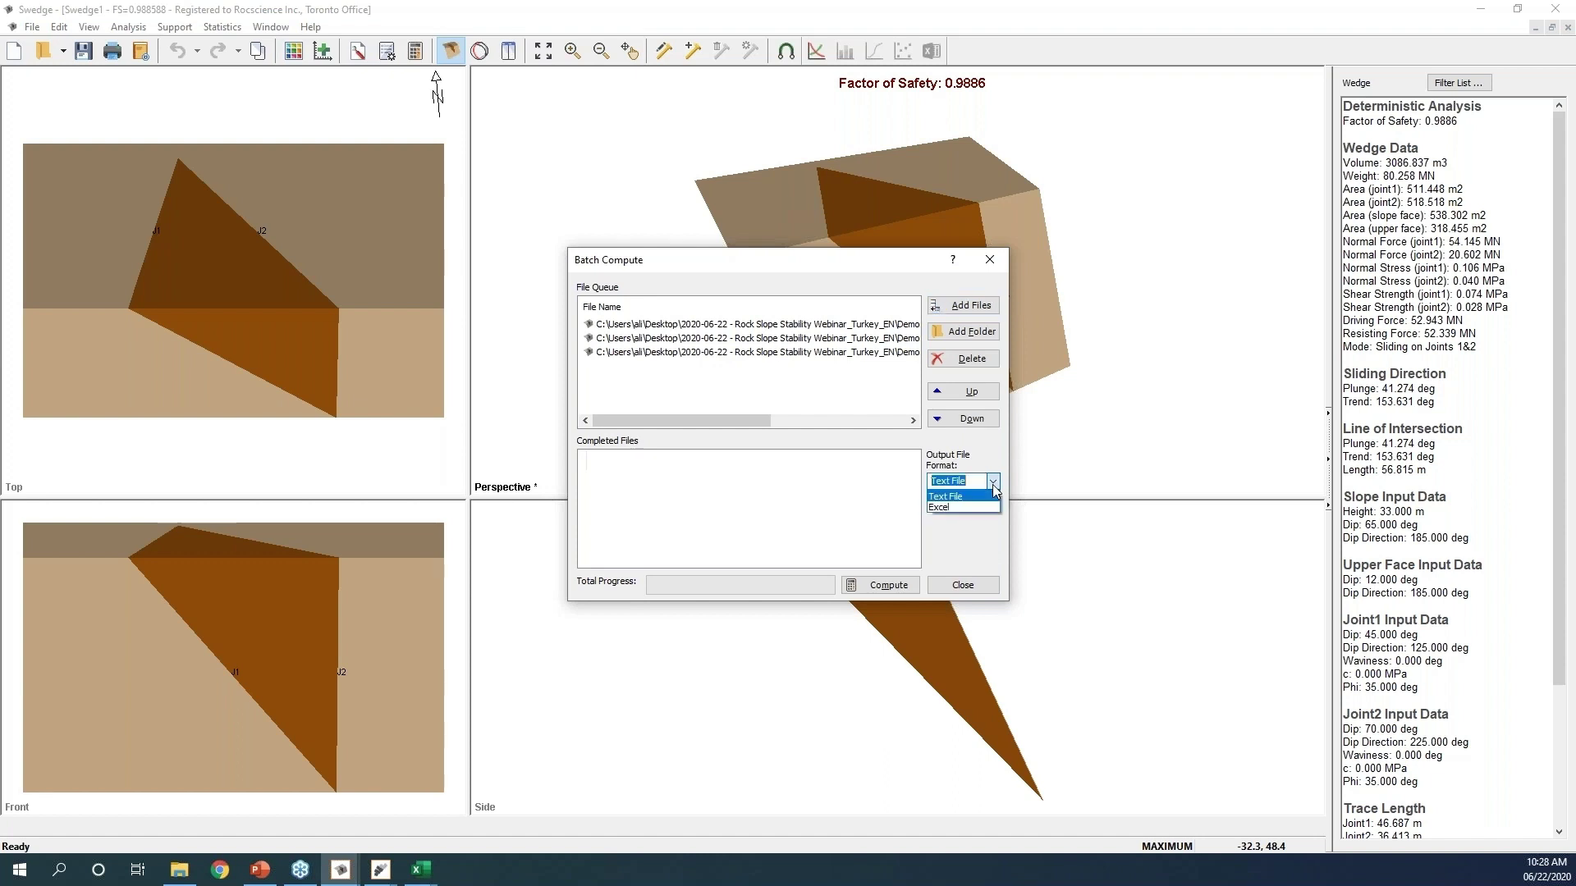
{"action": "left_click", "coordinate": [957, 508]}
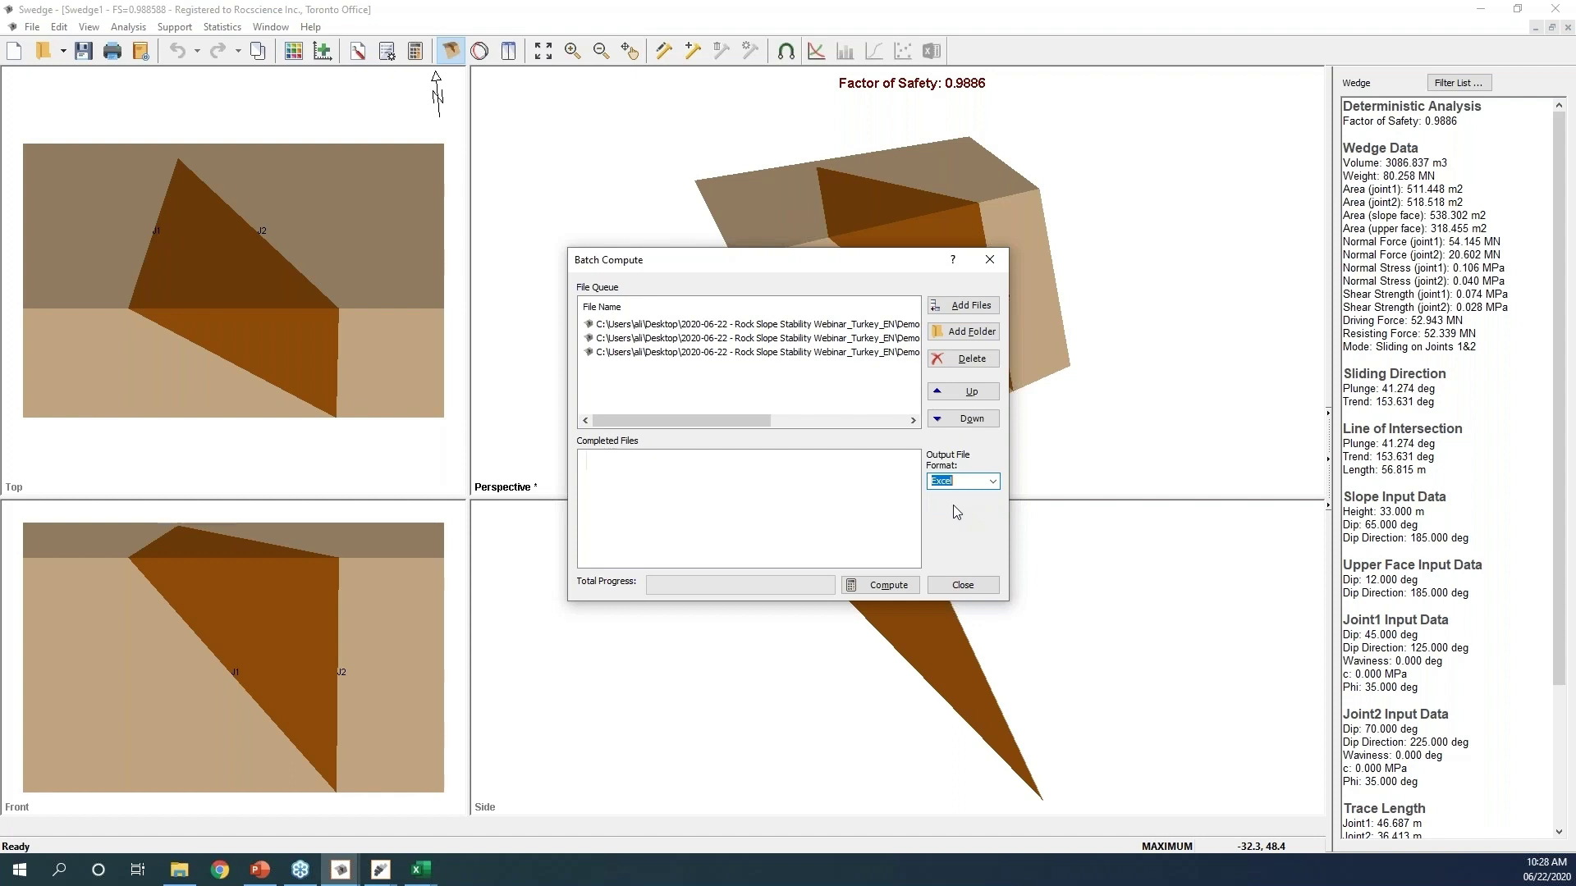
{"action": "left_click", "coordinate": [874, 589]}
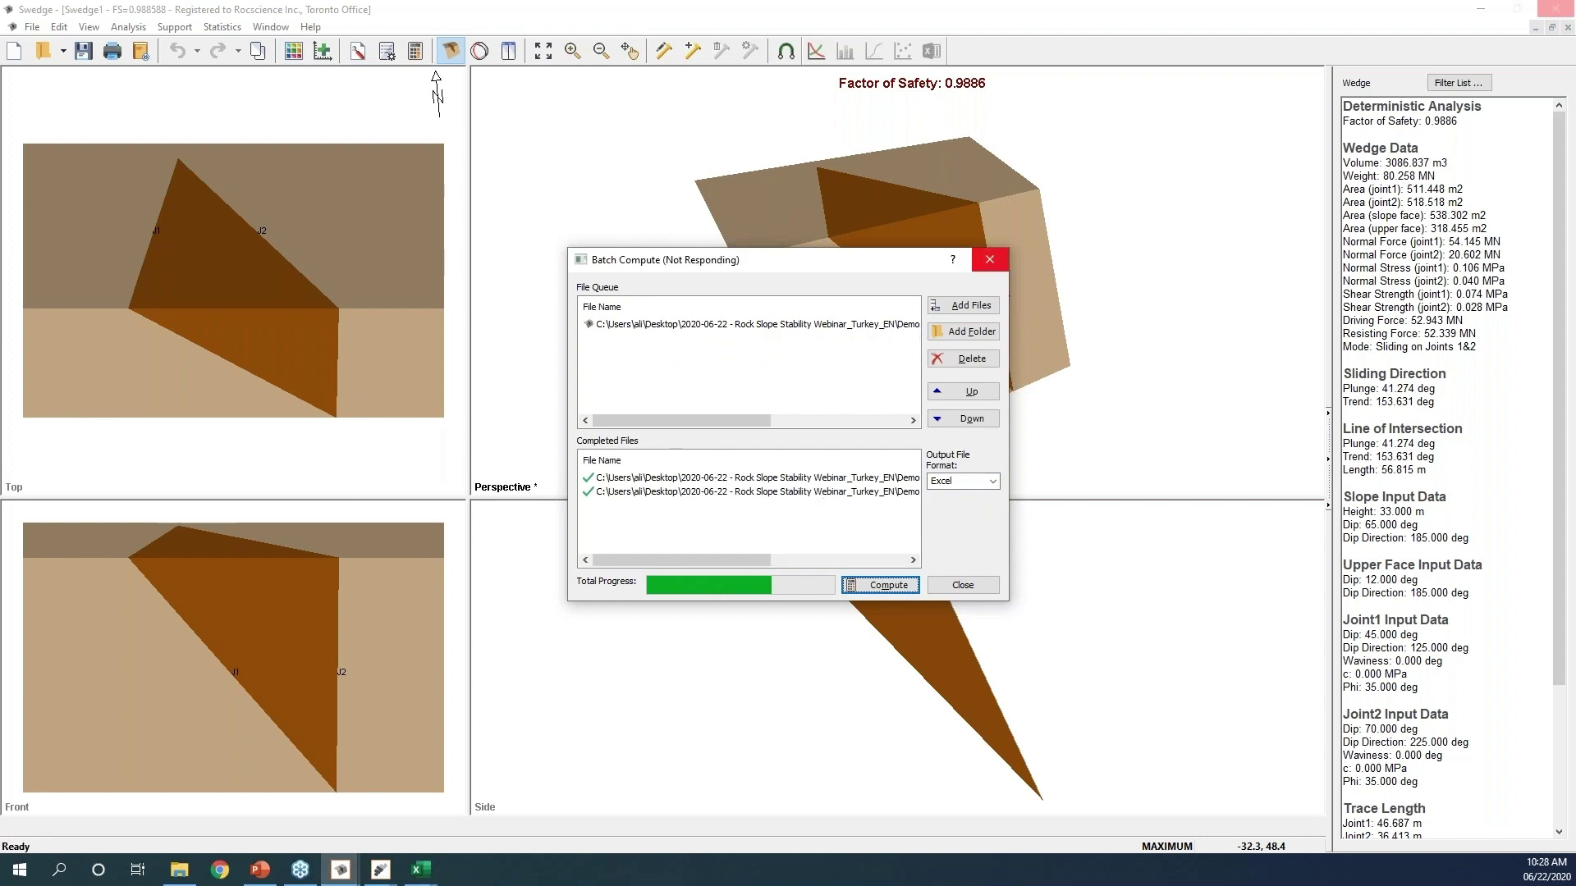
In File Explorer, open Results.xlsx from the Batch Compute Results Excel Files folder of Tutorial 1 Quick Start, within SWedge Batch Compute
{"action": "mouse_move", "coordinate": [181, 877]}
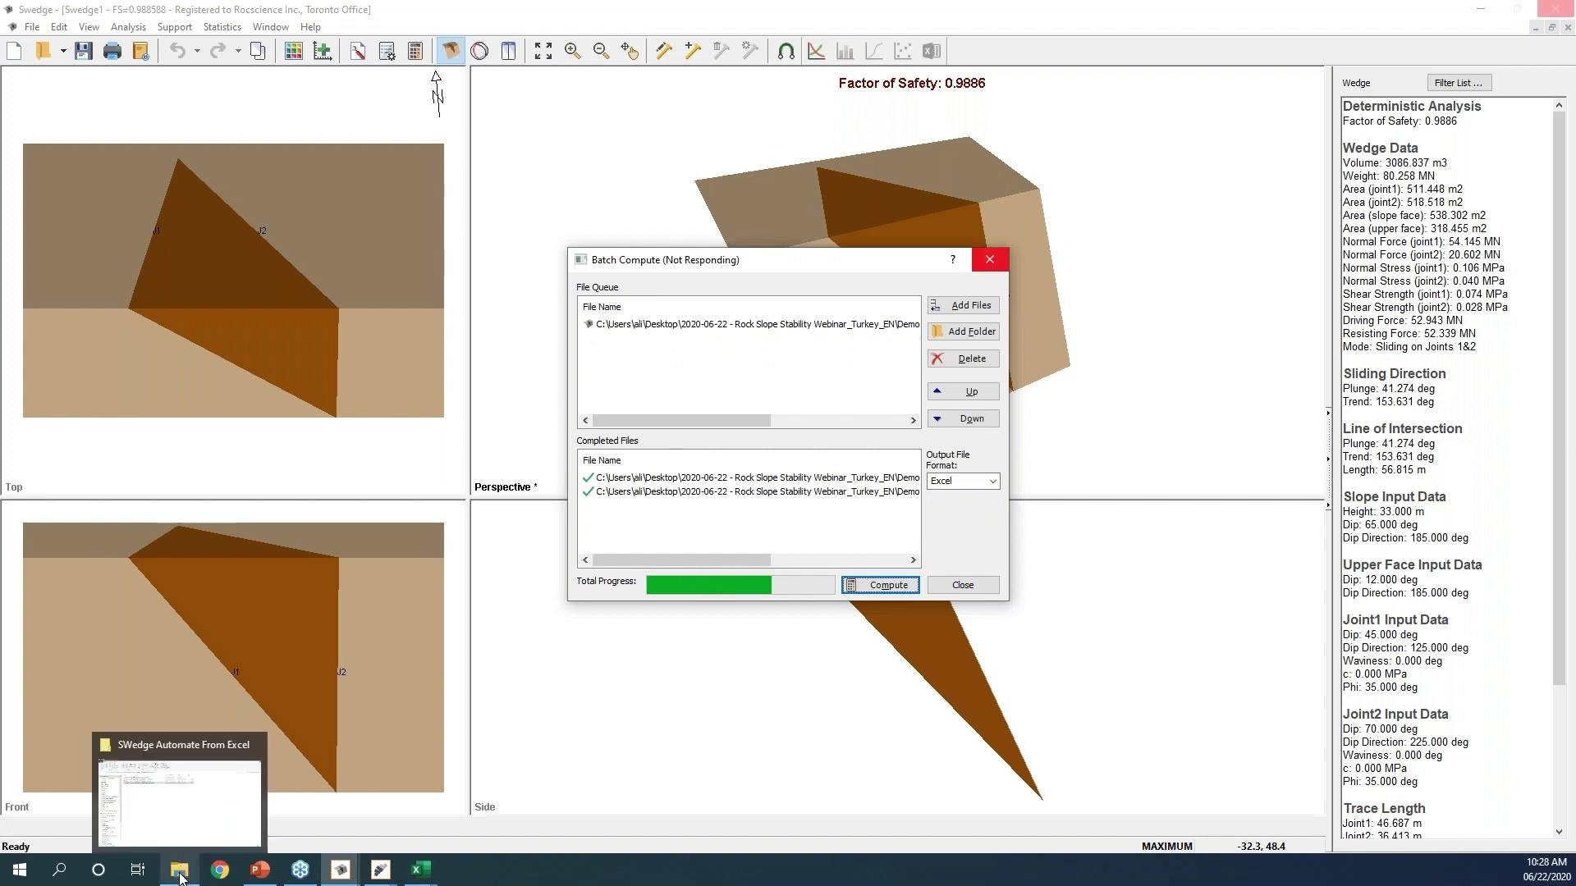
{"action": "left_click_drag", "start_coordinate": [739, 883], "coordinate": [638, 373]}
{"action": "left_click", "coordinate": [803, 375]}
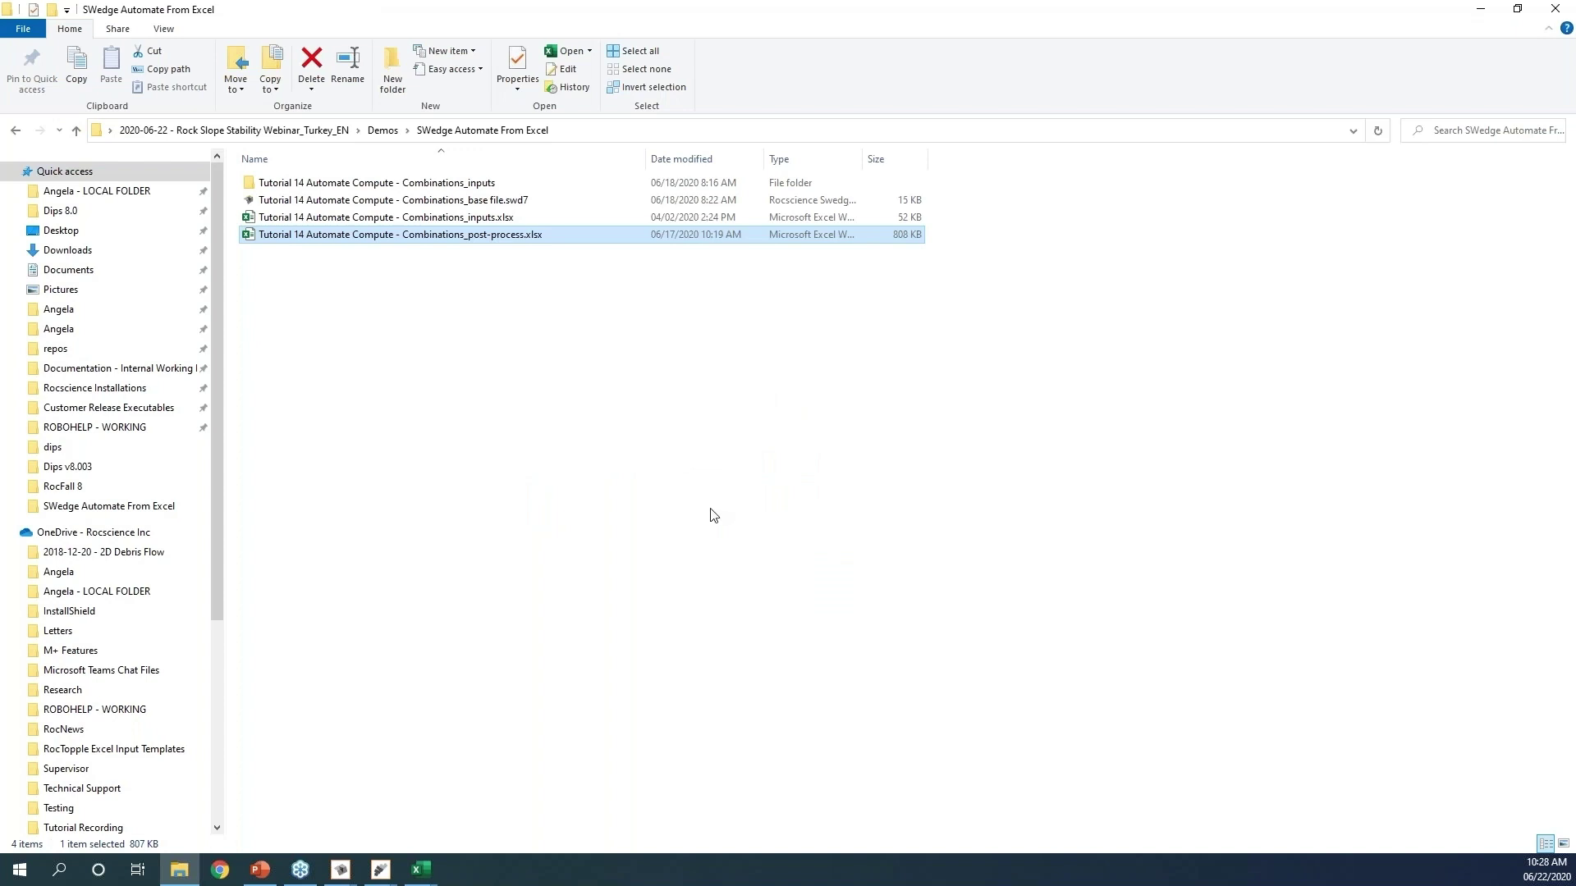
{"action": "left_click", "coordinate": [384, 132]}
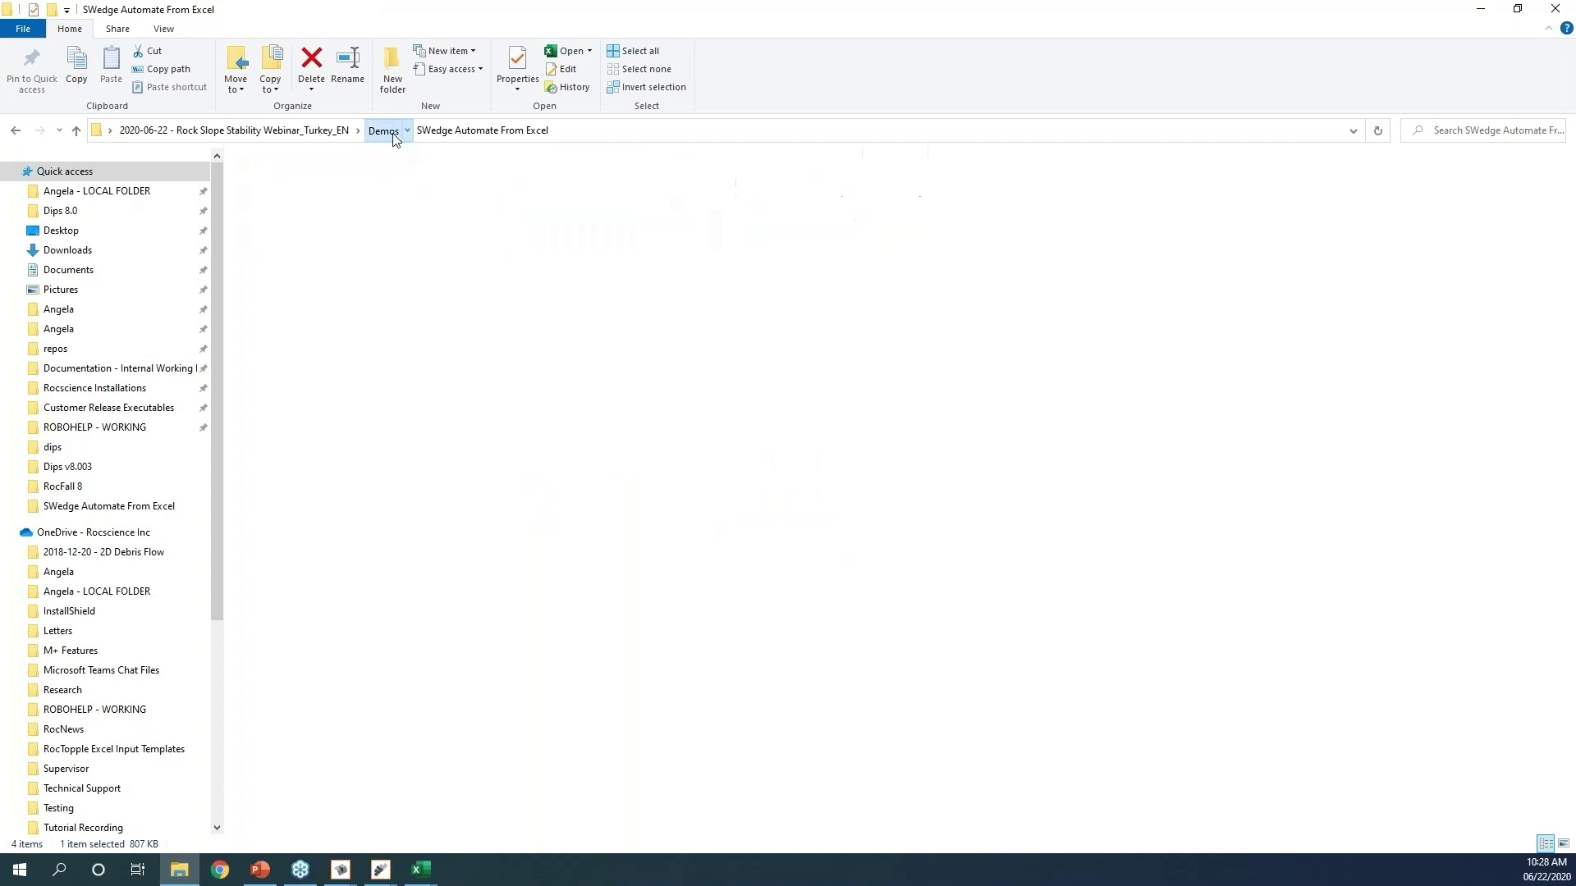
{"action": "double_click", "coordinate": [324, 238]}
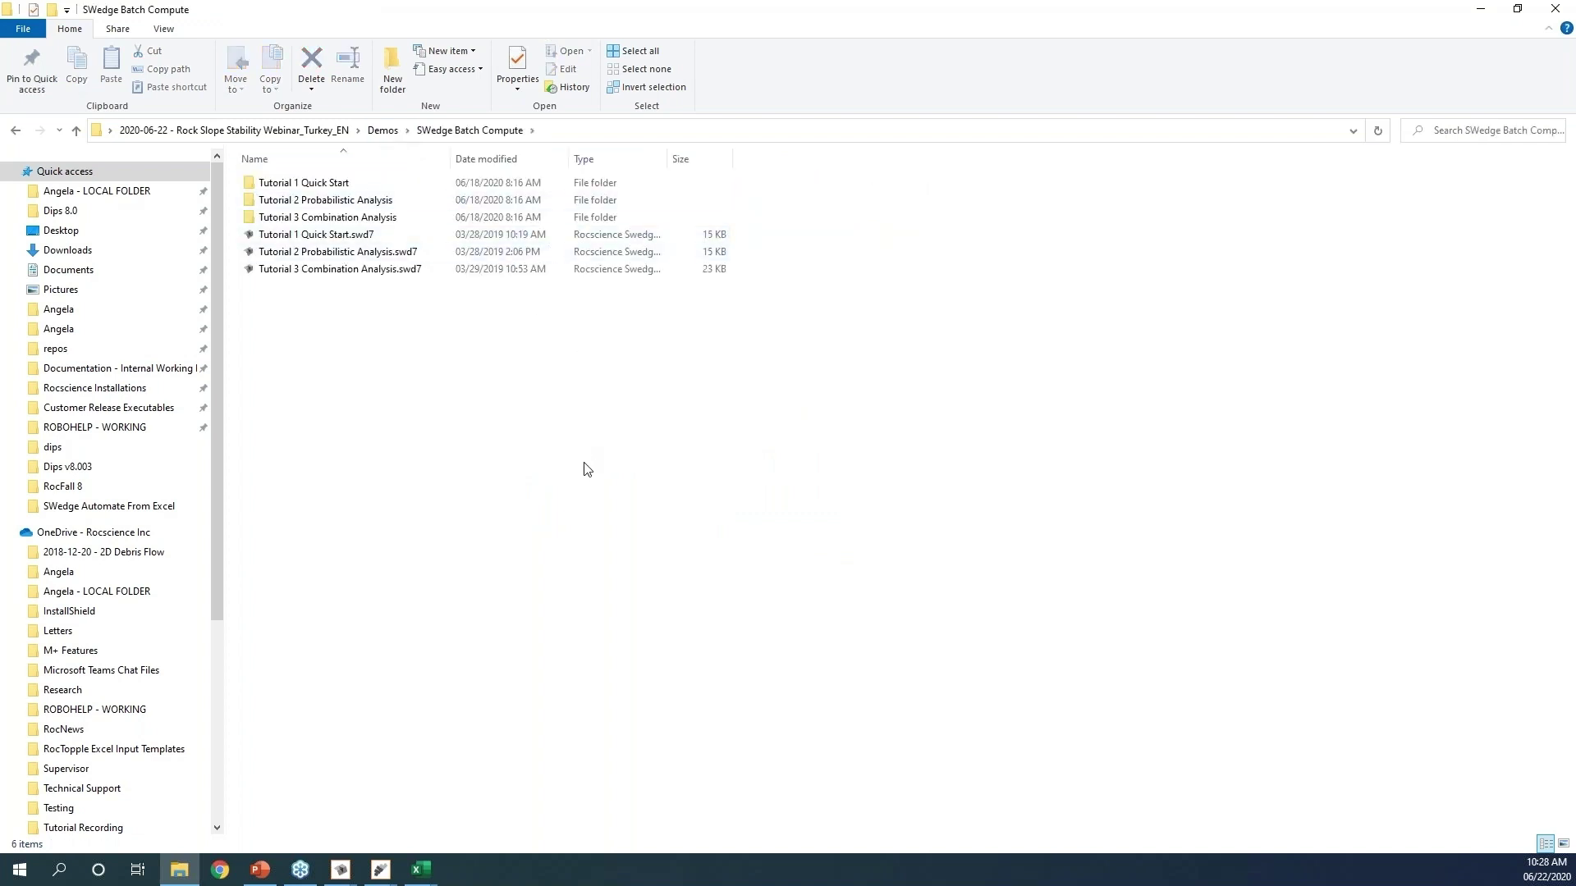
{"action": "double_click", "coordinate": [352, 186]}
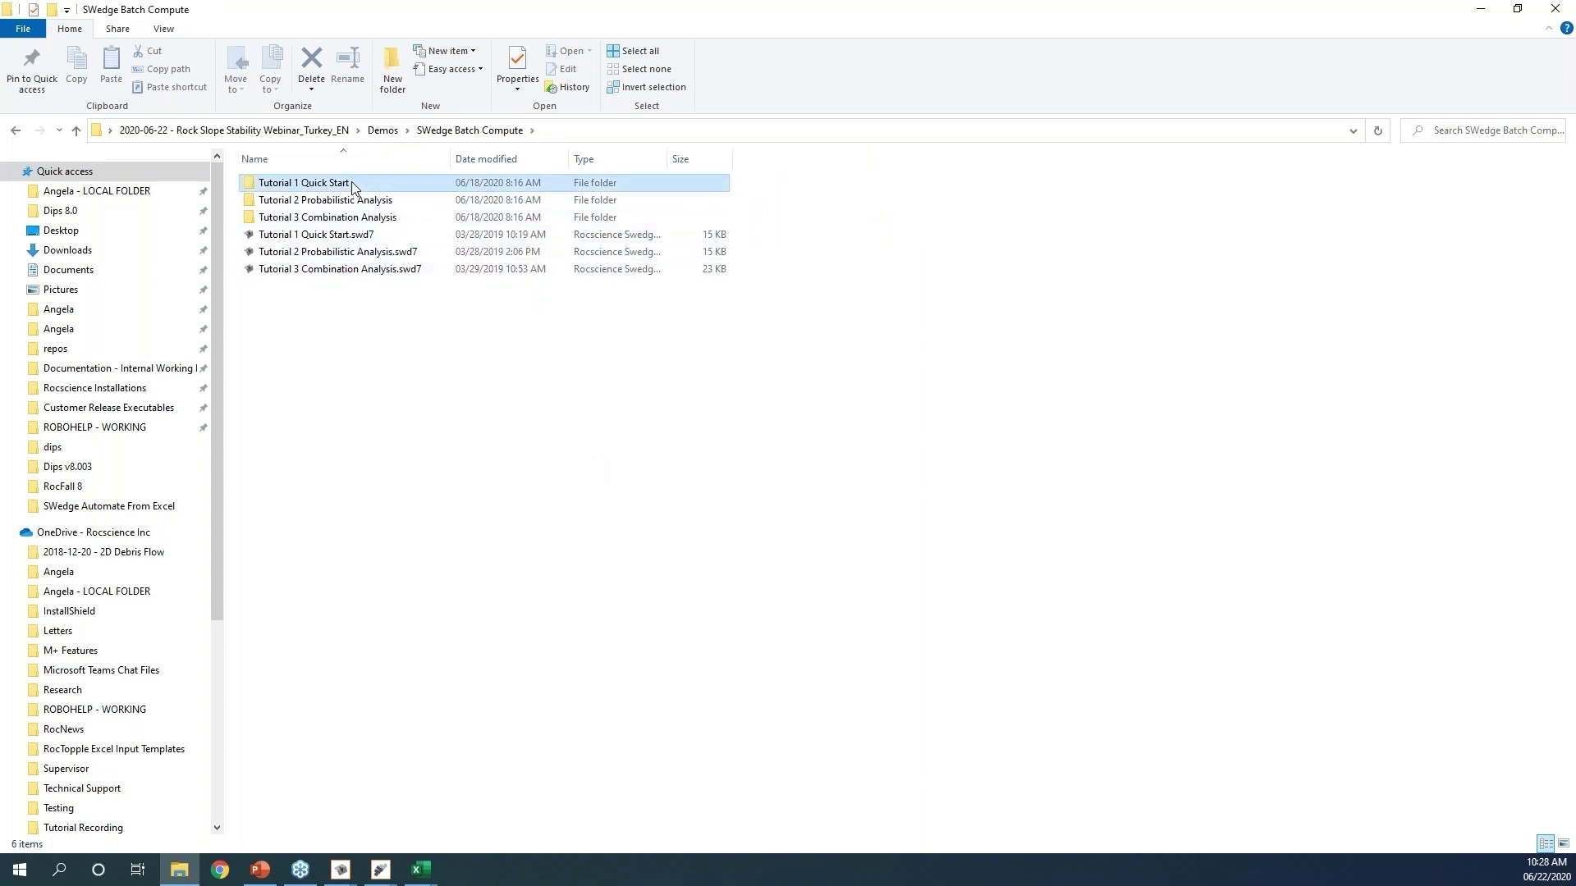
{"action": "double_click", "coordinate": [355, 187]}
{"action": "double_click", "coordinate": [316, 187]}
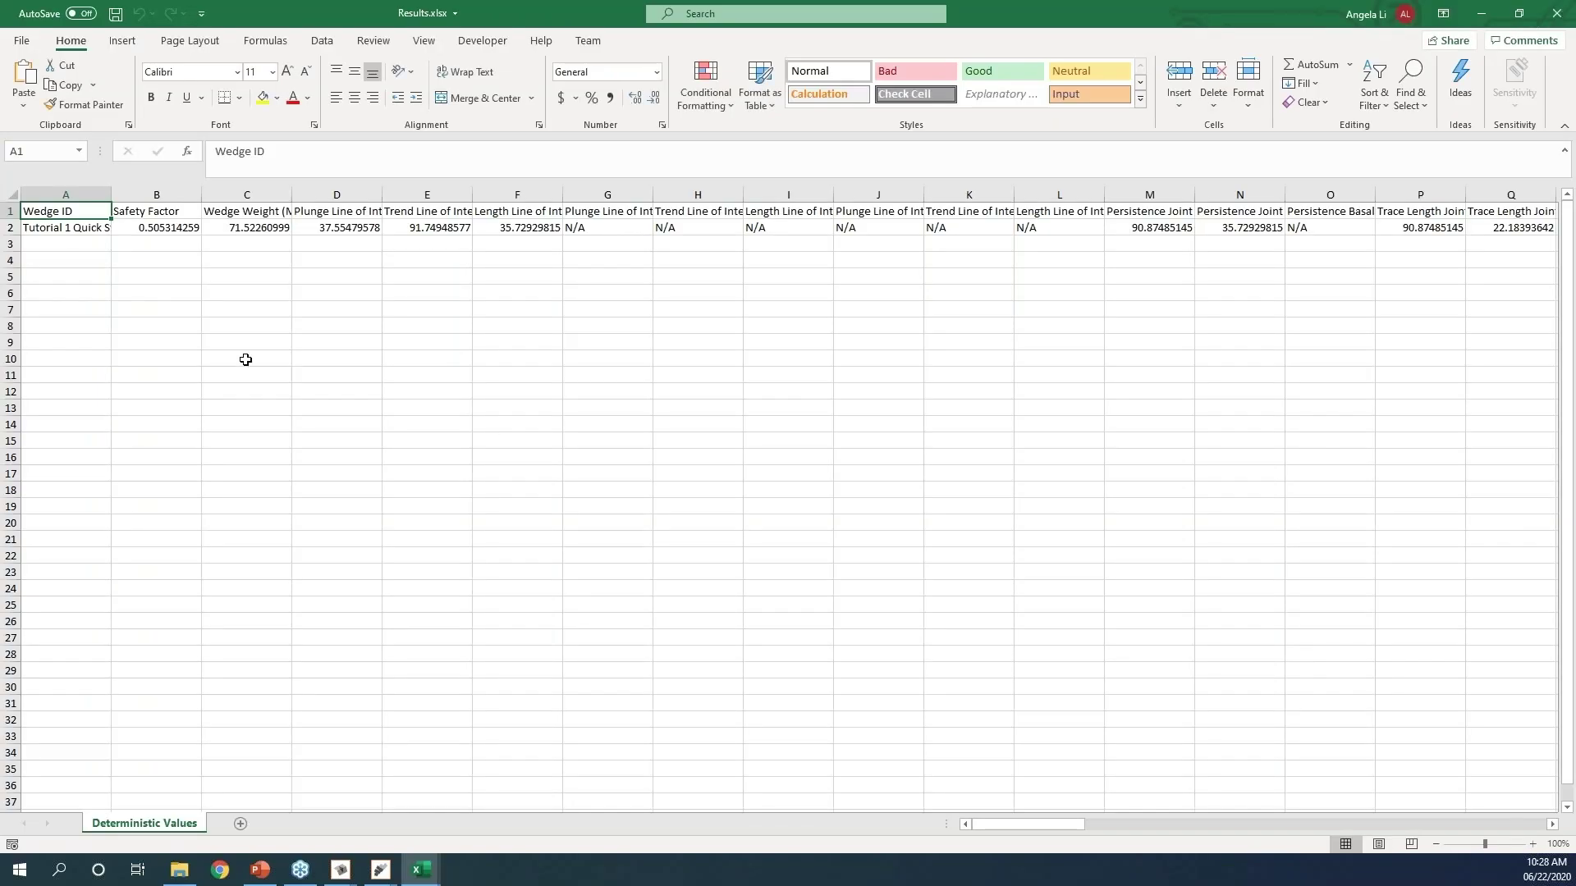
Widen the Wedge ID column to read the Tutorial 1 results, close that workbook, and return to File Explorer
{"action": "left_click_drag", "start_coordinate": [110, 194], "coordinate": [151, 197]}
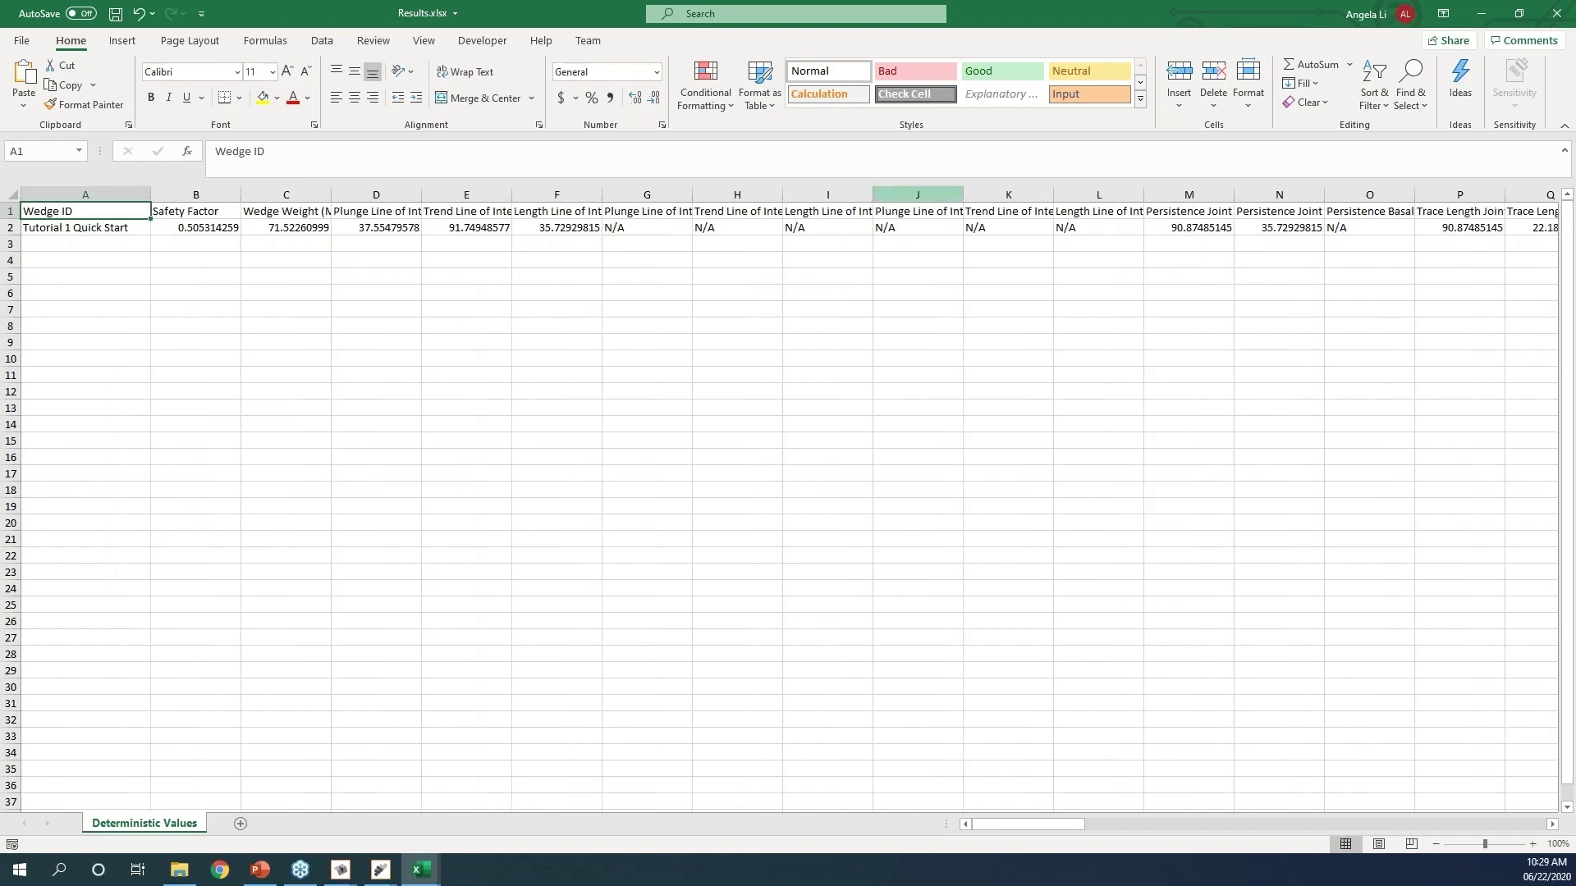
{"action": "left_click", "coordinate": [1557, 13]}
{"action": "left_click", "coordinate": [800, 456]}
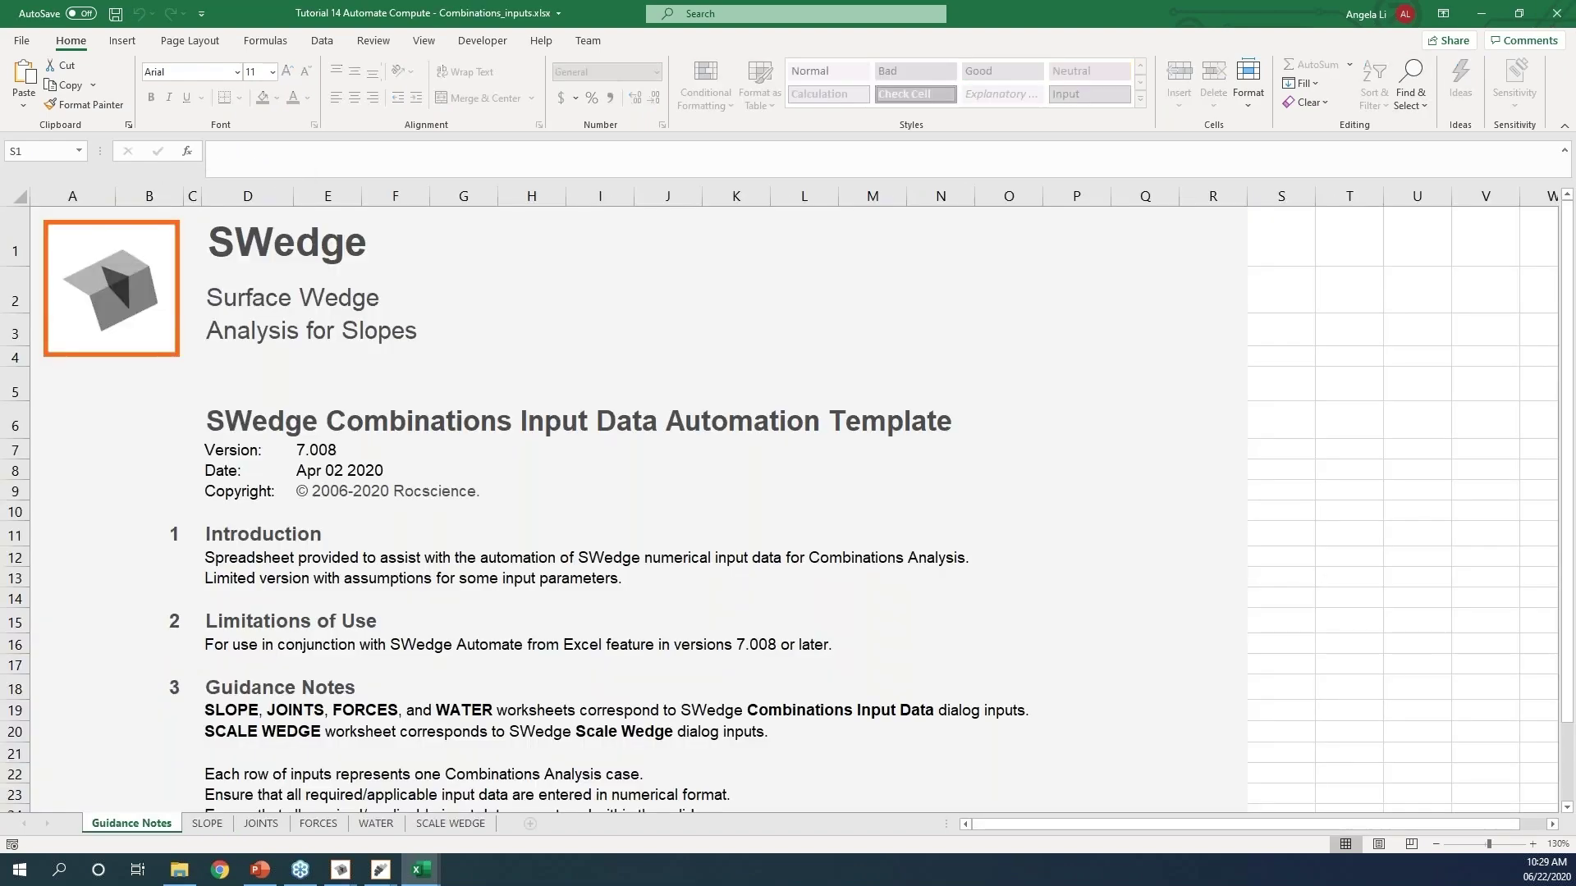
{"action": "left_click", "coordinate": [1481, 13]}
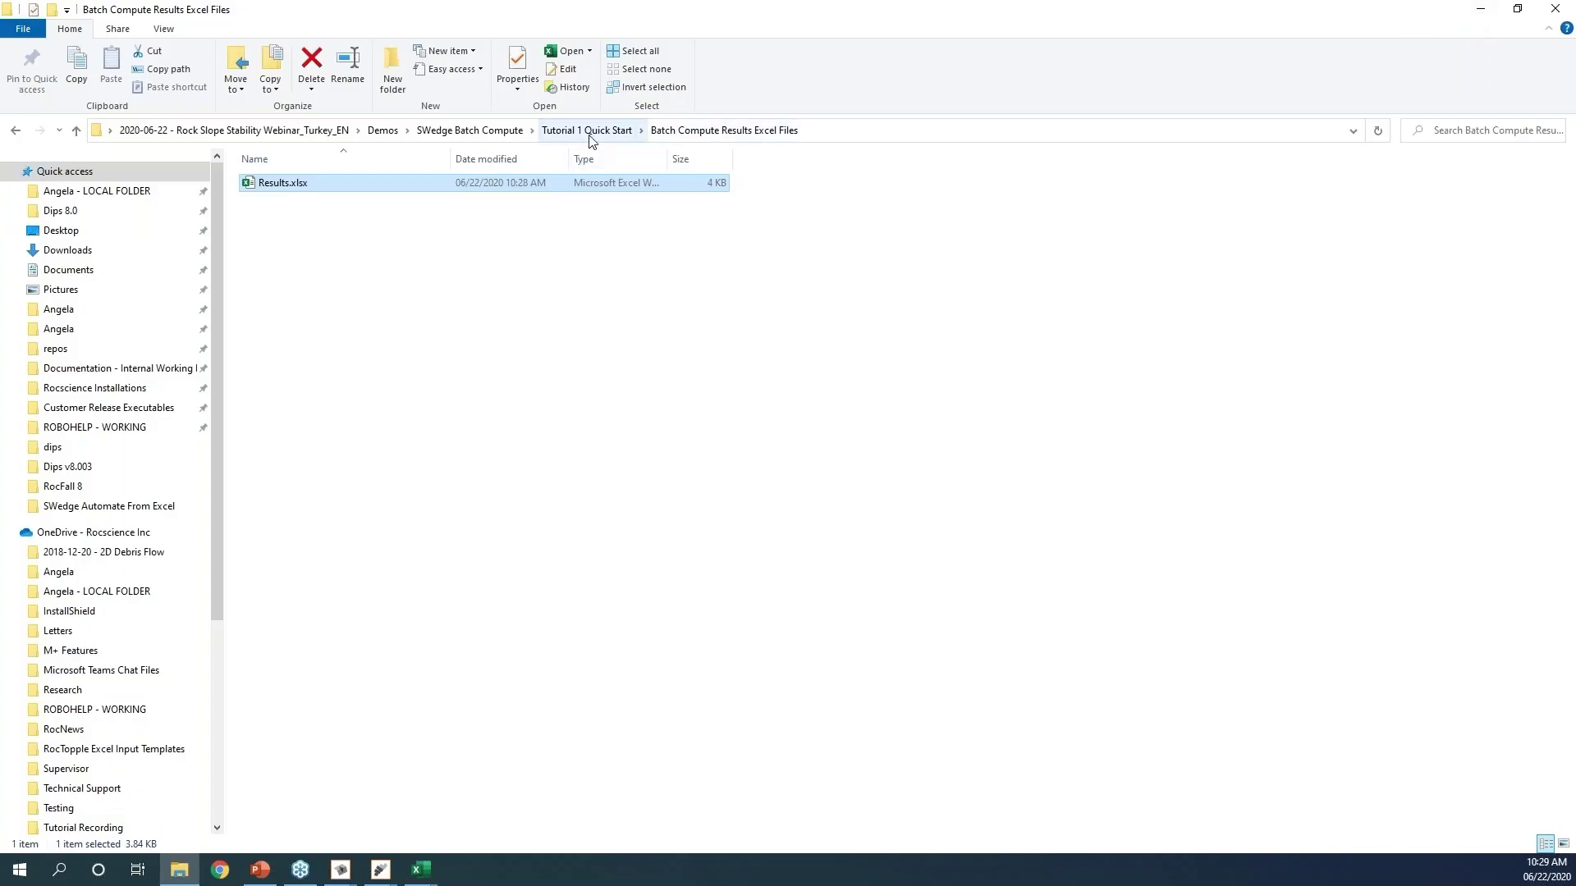
Open Results.xlsx from the Batch Compute Results Excel Files folder of Tutorial 2 Probabilistic Analysis
{"action": "left_click", "coordinate": [591, 130]}
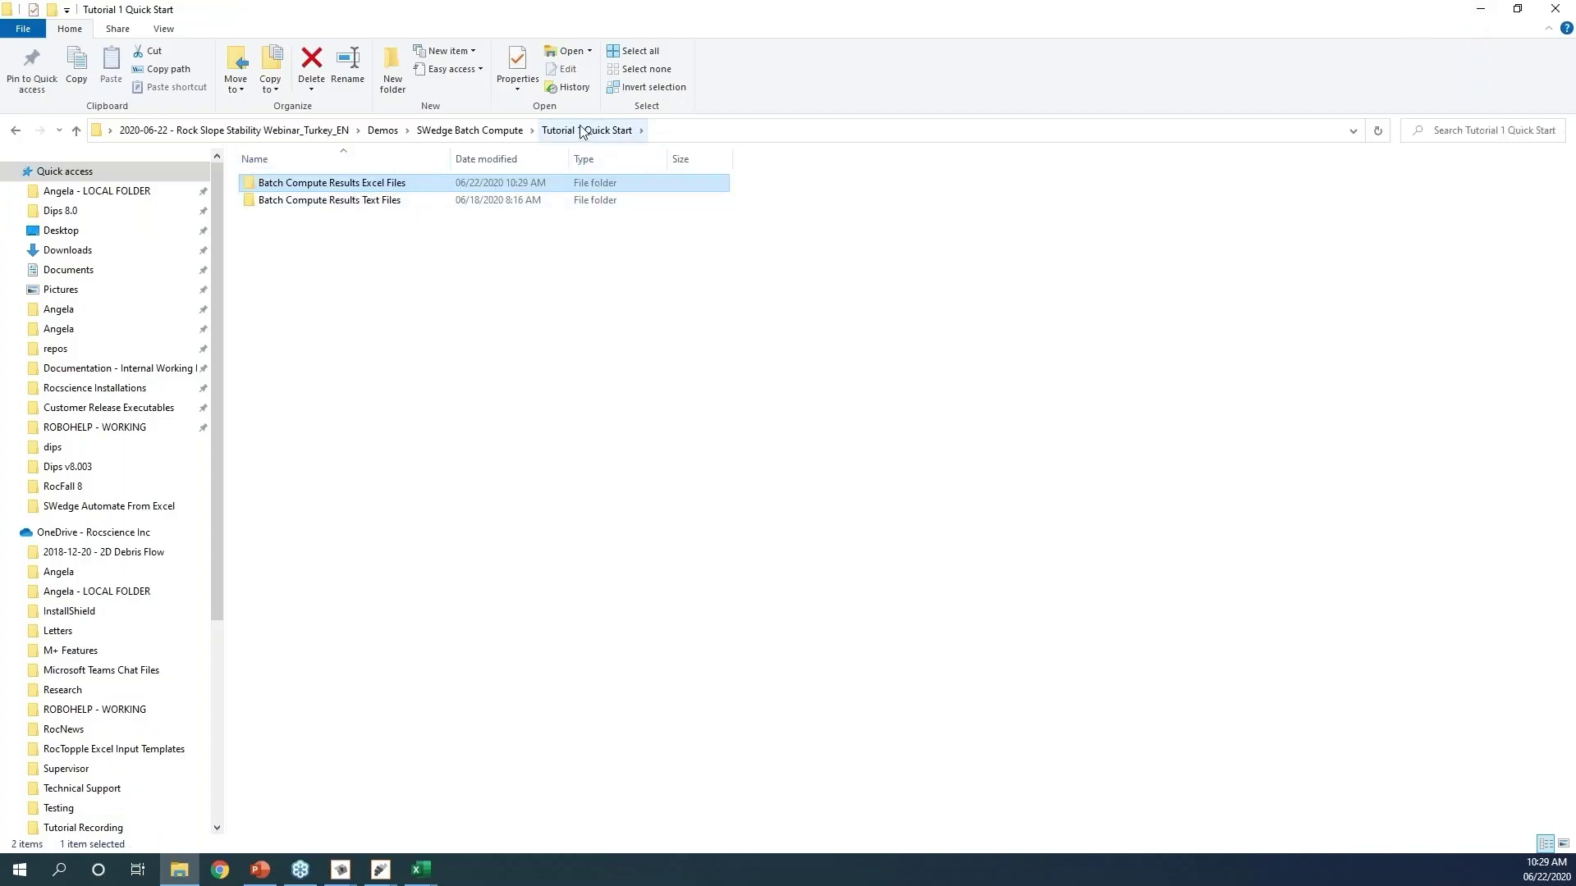
{"action": "left_click", "coordinate": [470, 131]}
{"action": "double_click", "coordinate": [345, 199]}
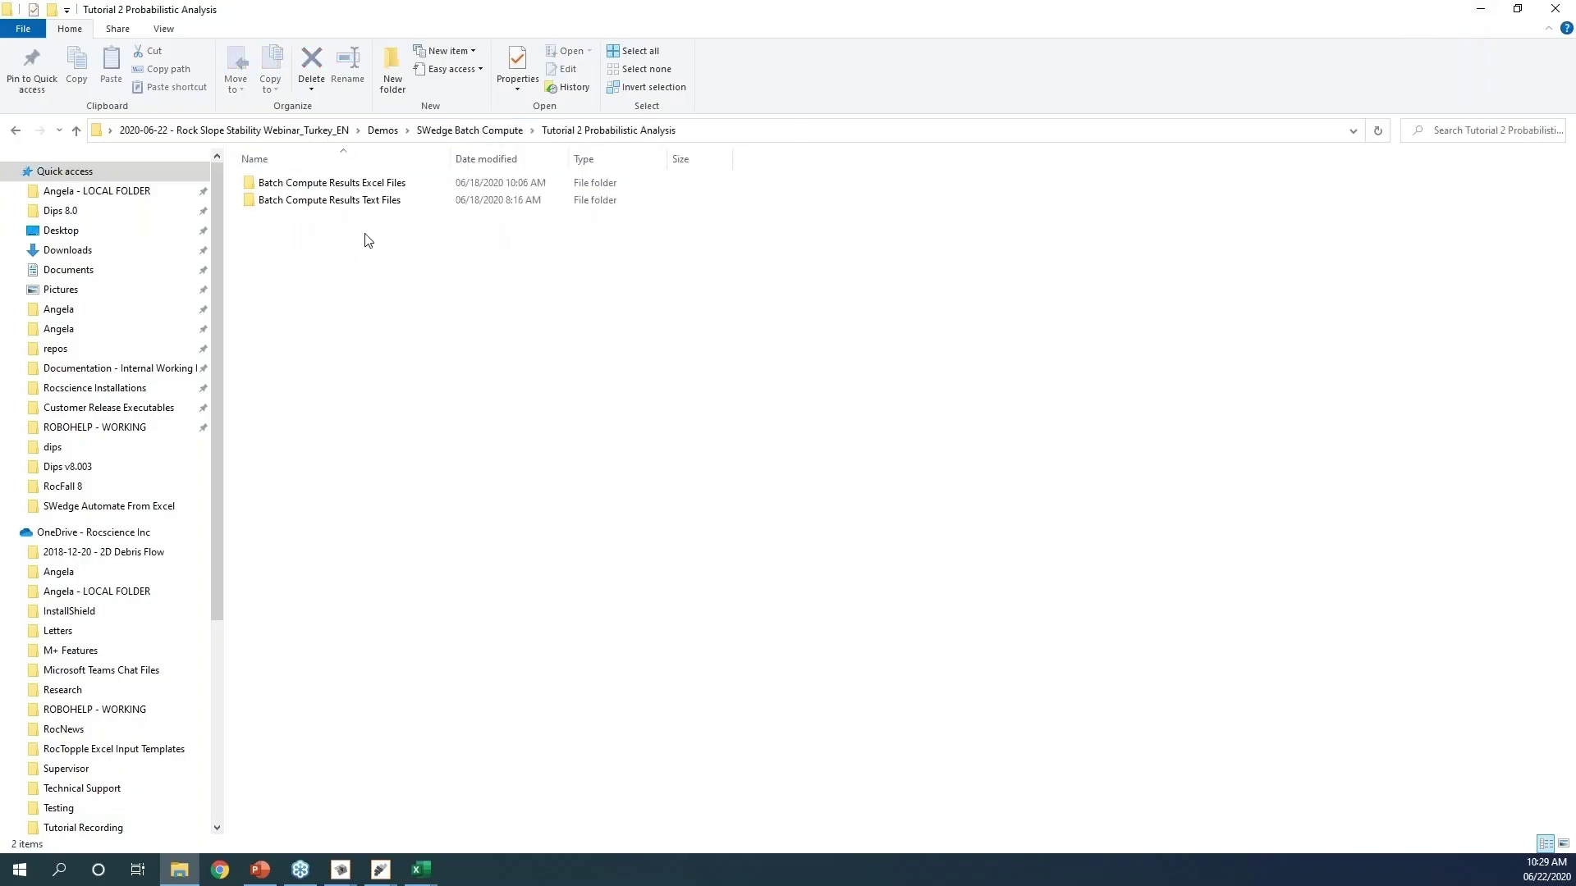
{"action": "double_click", "coordinate": [345, 187]}
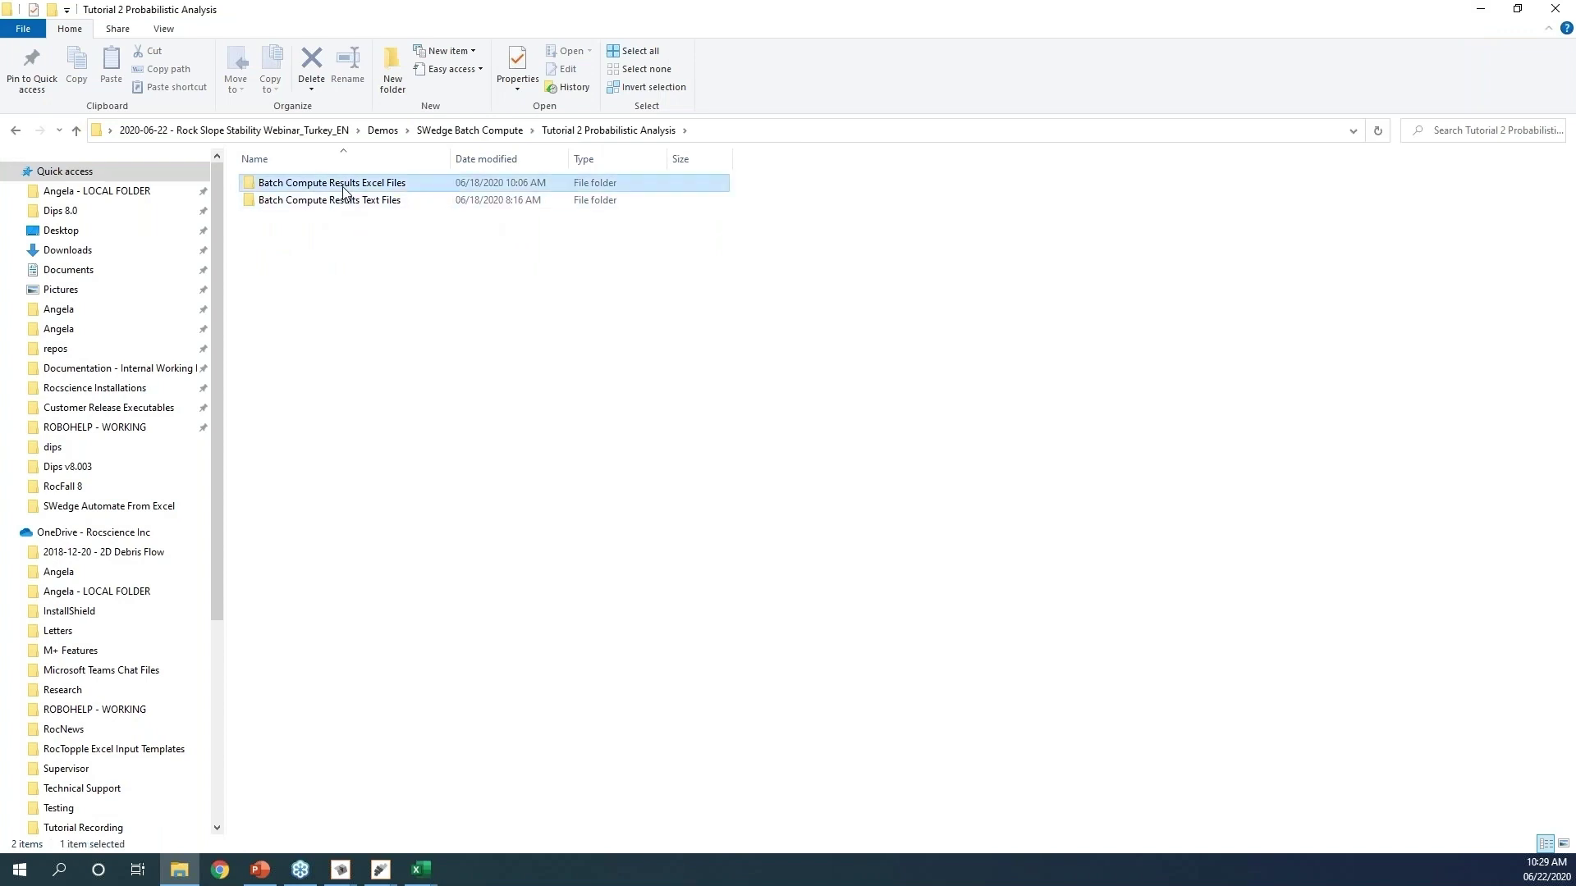
{"action": "left_click", "coordinate": [283, 186]}
{"action": "double_click", "coordinate": [282, 185]}
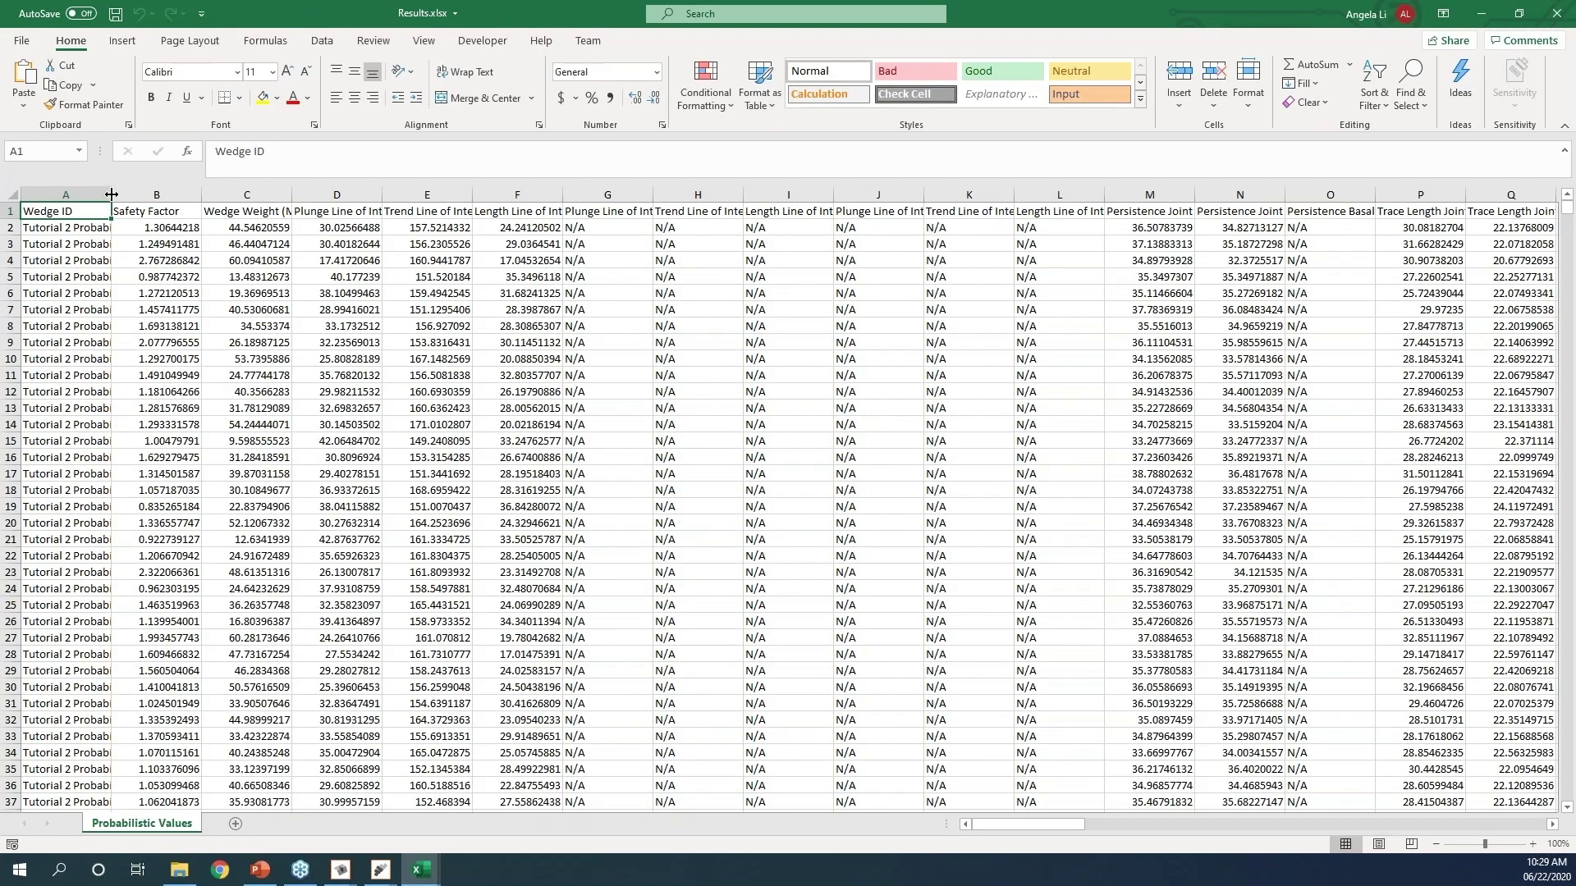
Widen the Wedge ID column and examine the last rows of the Tutorial 2 probabilistic results
{"action": "left_click_drag", "start_coordinate": [145, 198], "coordinate": [231, 198]}
{"action": "left_click_drag", "start_coordinate": [1568, 215], "coordinate": [1567, 796]}
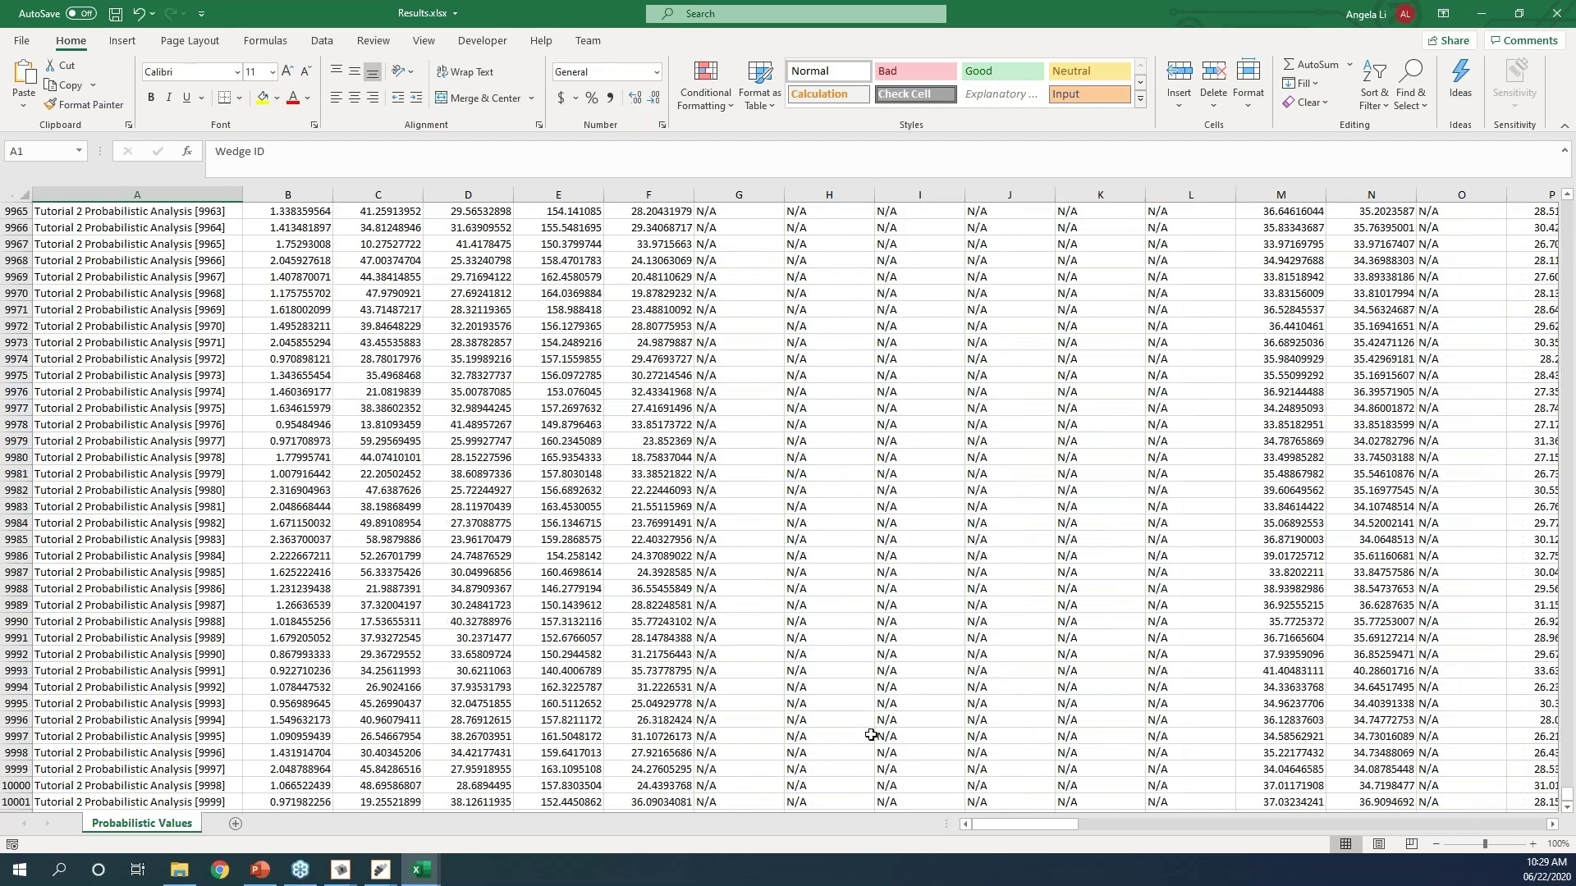
{"action": "scroll", "coordinate": [856, 742], "scroll_direction": "down", "scroll_amount": 2}
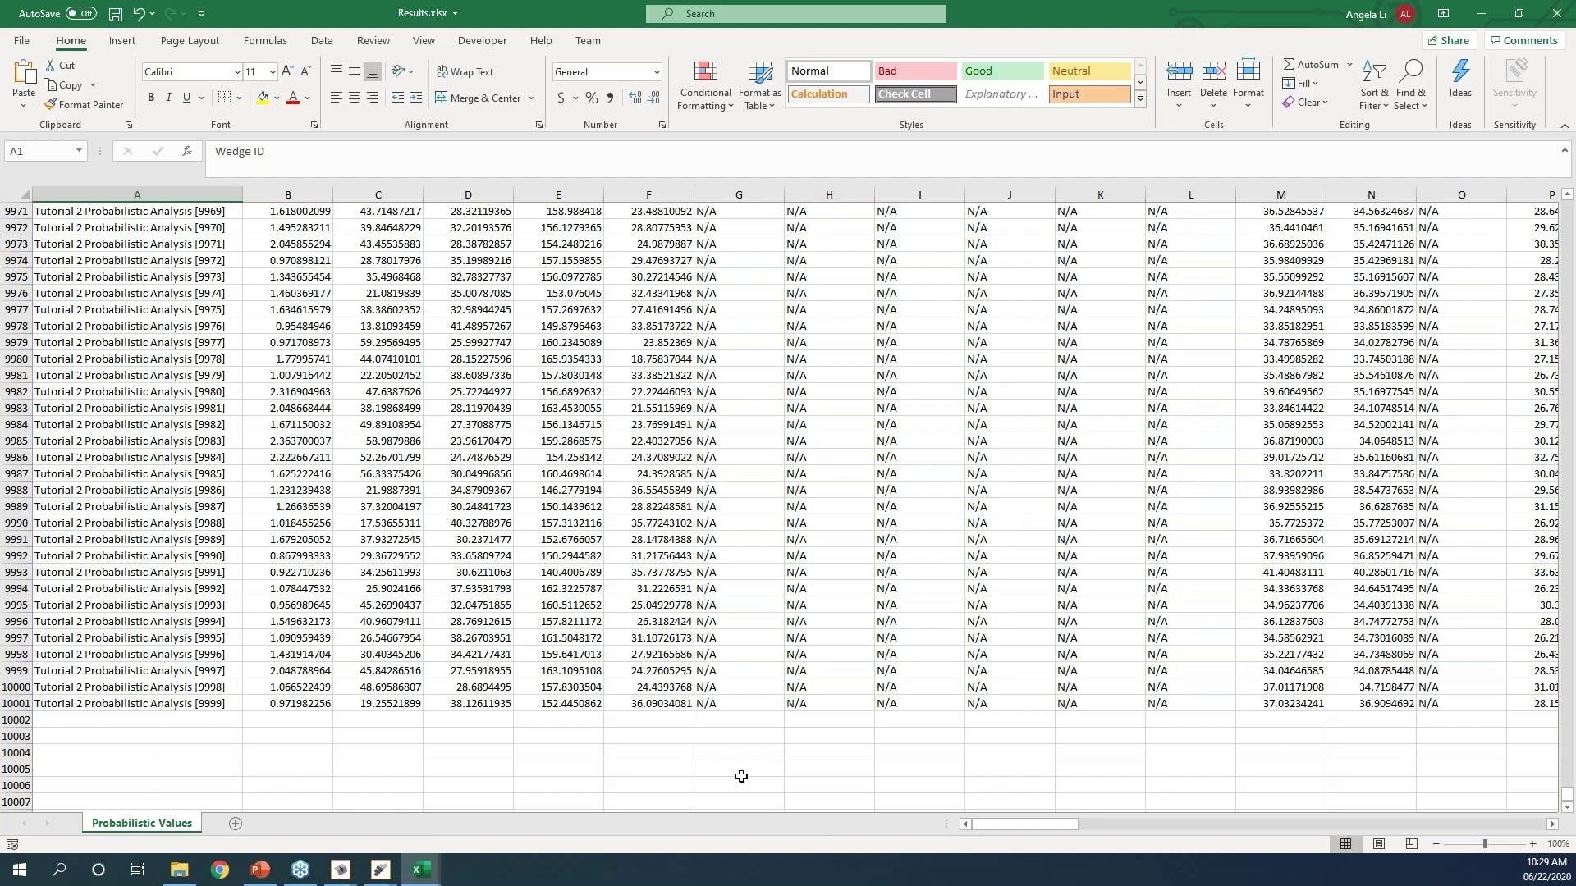
Switch to Swedge, bring up the Tutorial 14 Combinations base file, and check and accept its general Project Settings
{"action": "key", "text": "alt+Tab"}
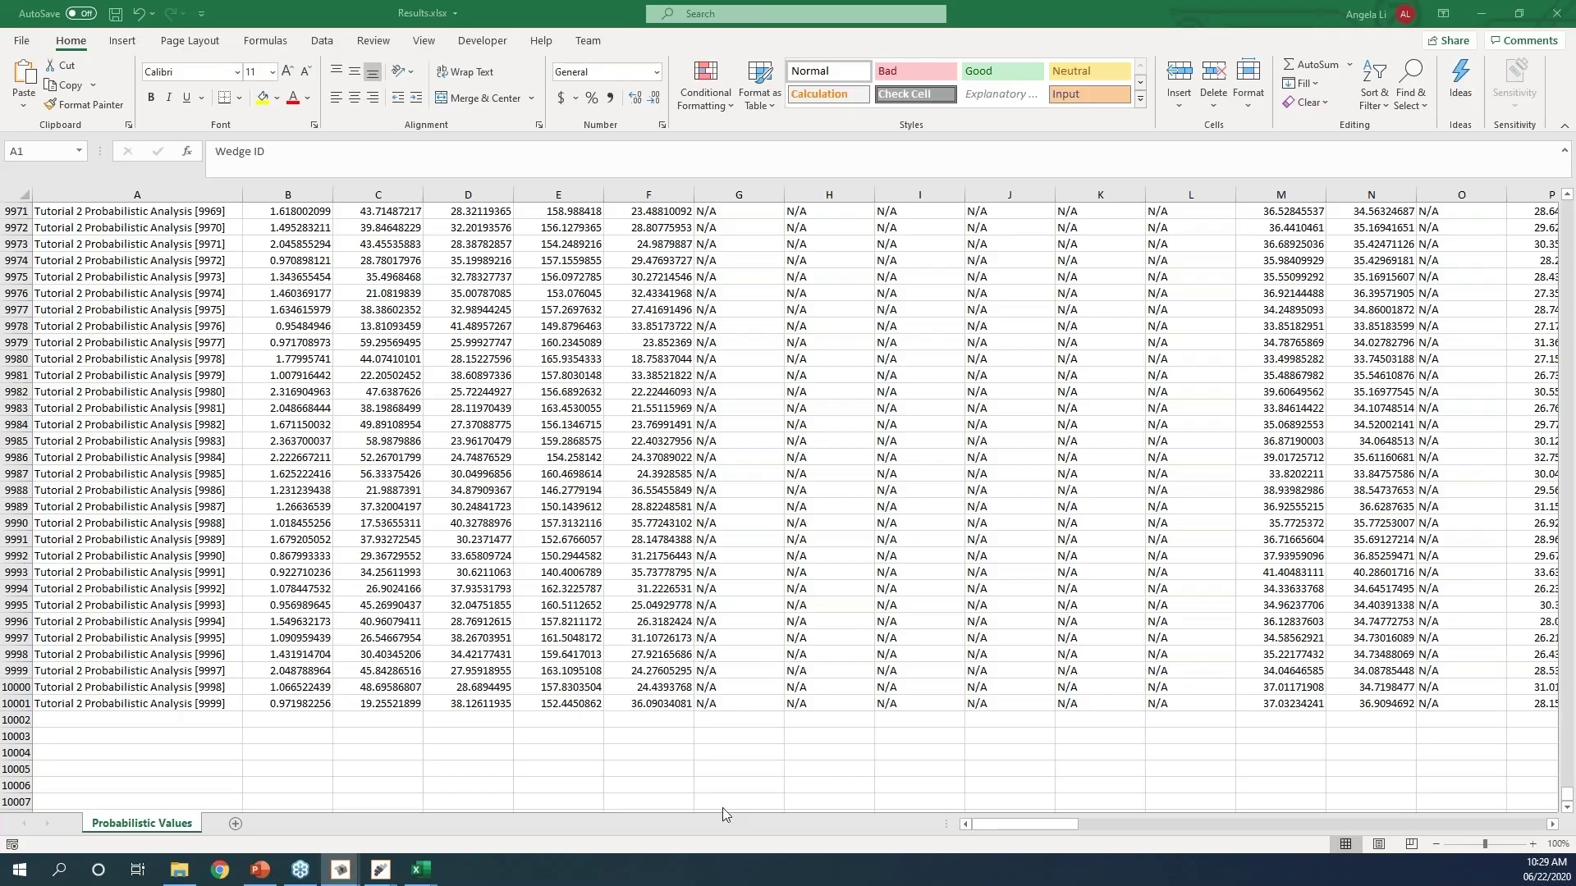
{"action": "left_click_drag", "start_coordinate": [711, 855], "coordinate": [710, 238]}
{"action": "left_click", "coordinate": [1121, 239]}
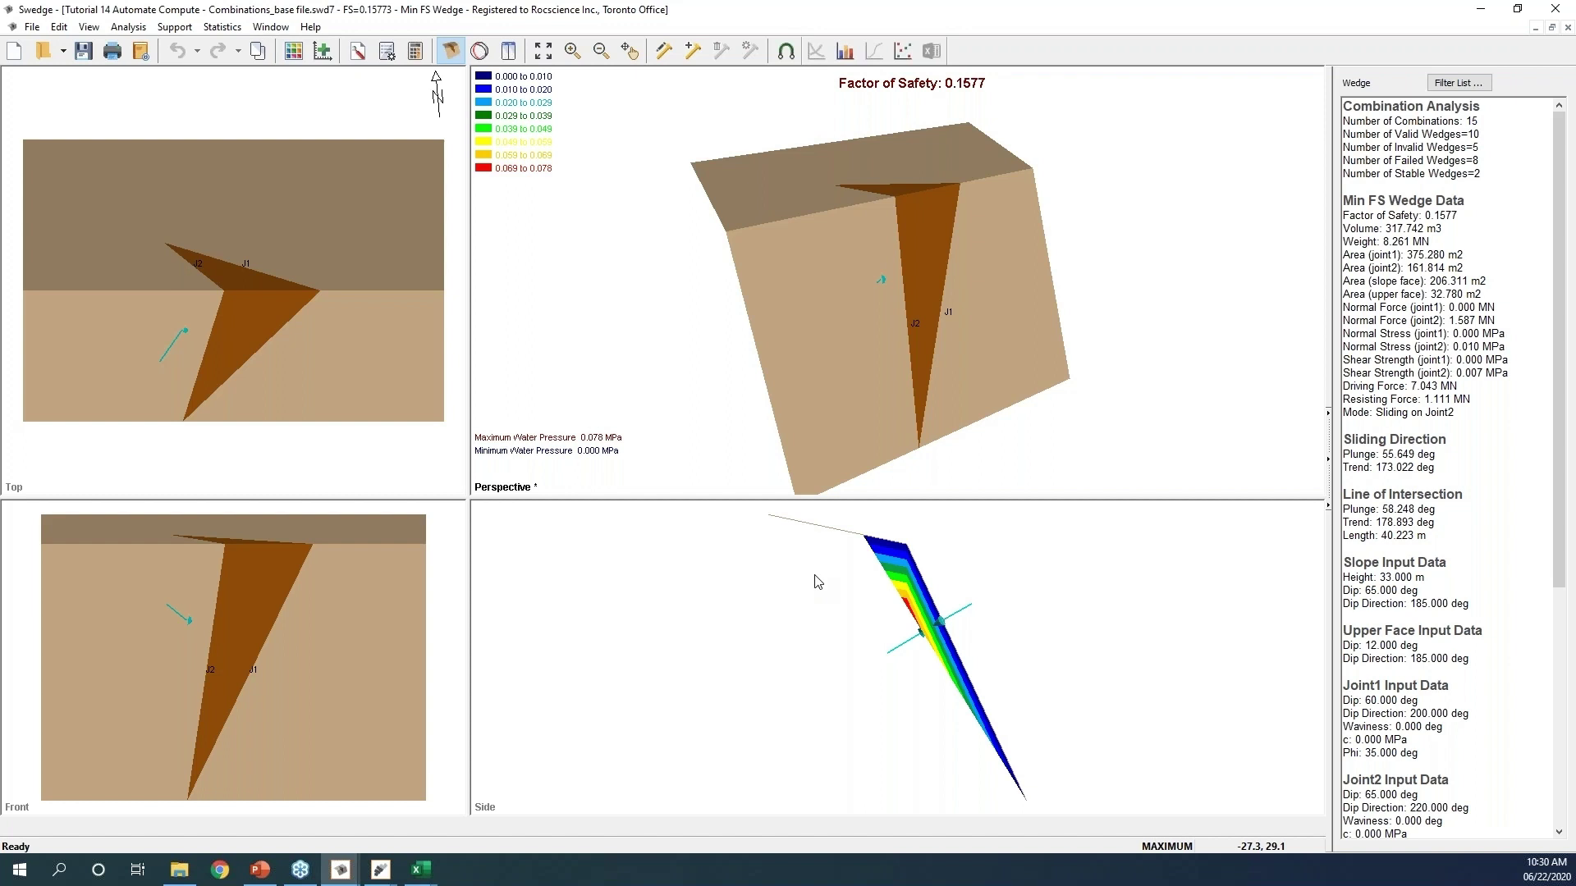
{"action": "left_click", "coordinate": [129, 27]}
{"action": "left_click", "coordinate": [149, 47]}
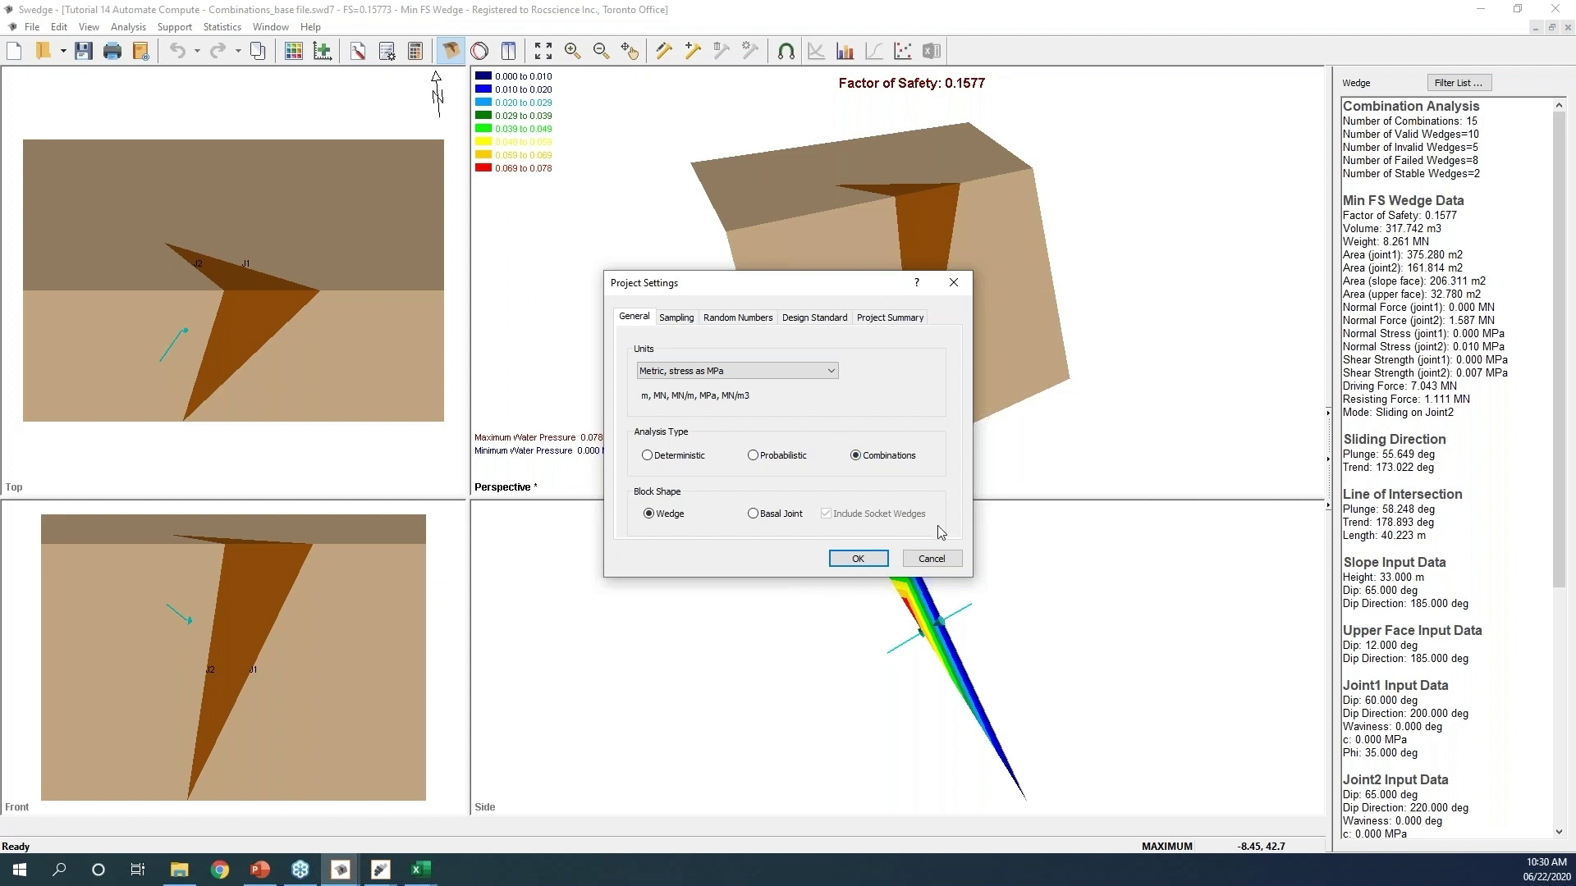
{"action": "left_click", "coordinate": [857, 559]}
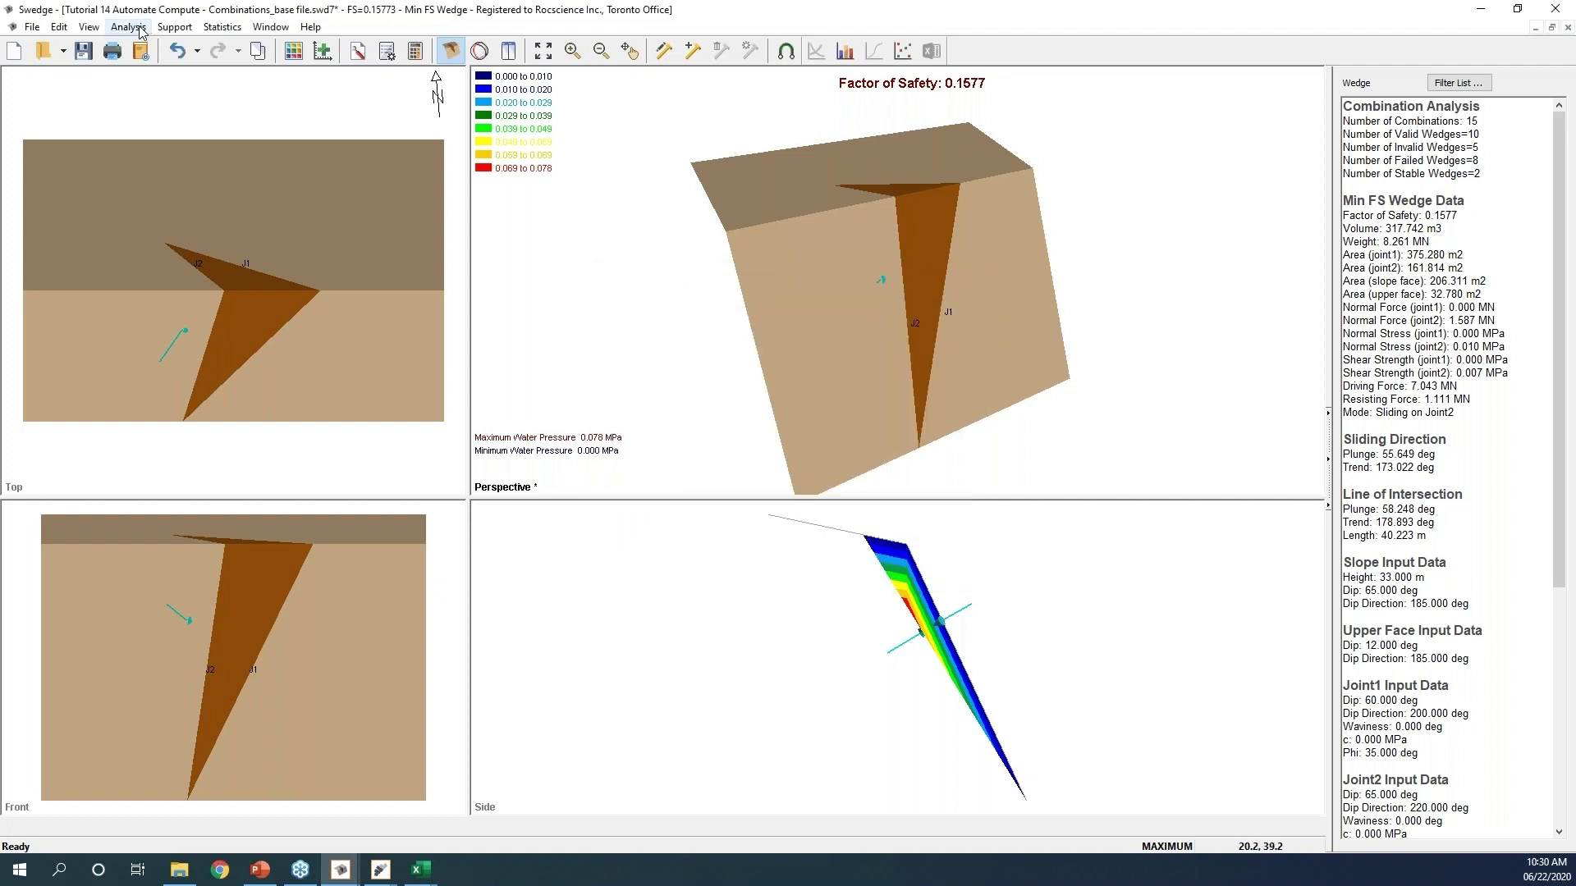
Review the Slope, Joints and Water settings in the base file's Combinations Input Data and accept them
{"action": "left_click", "coordinate": [128, 26]}
{"action": "left_click", "coordinate": [156, 61]}
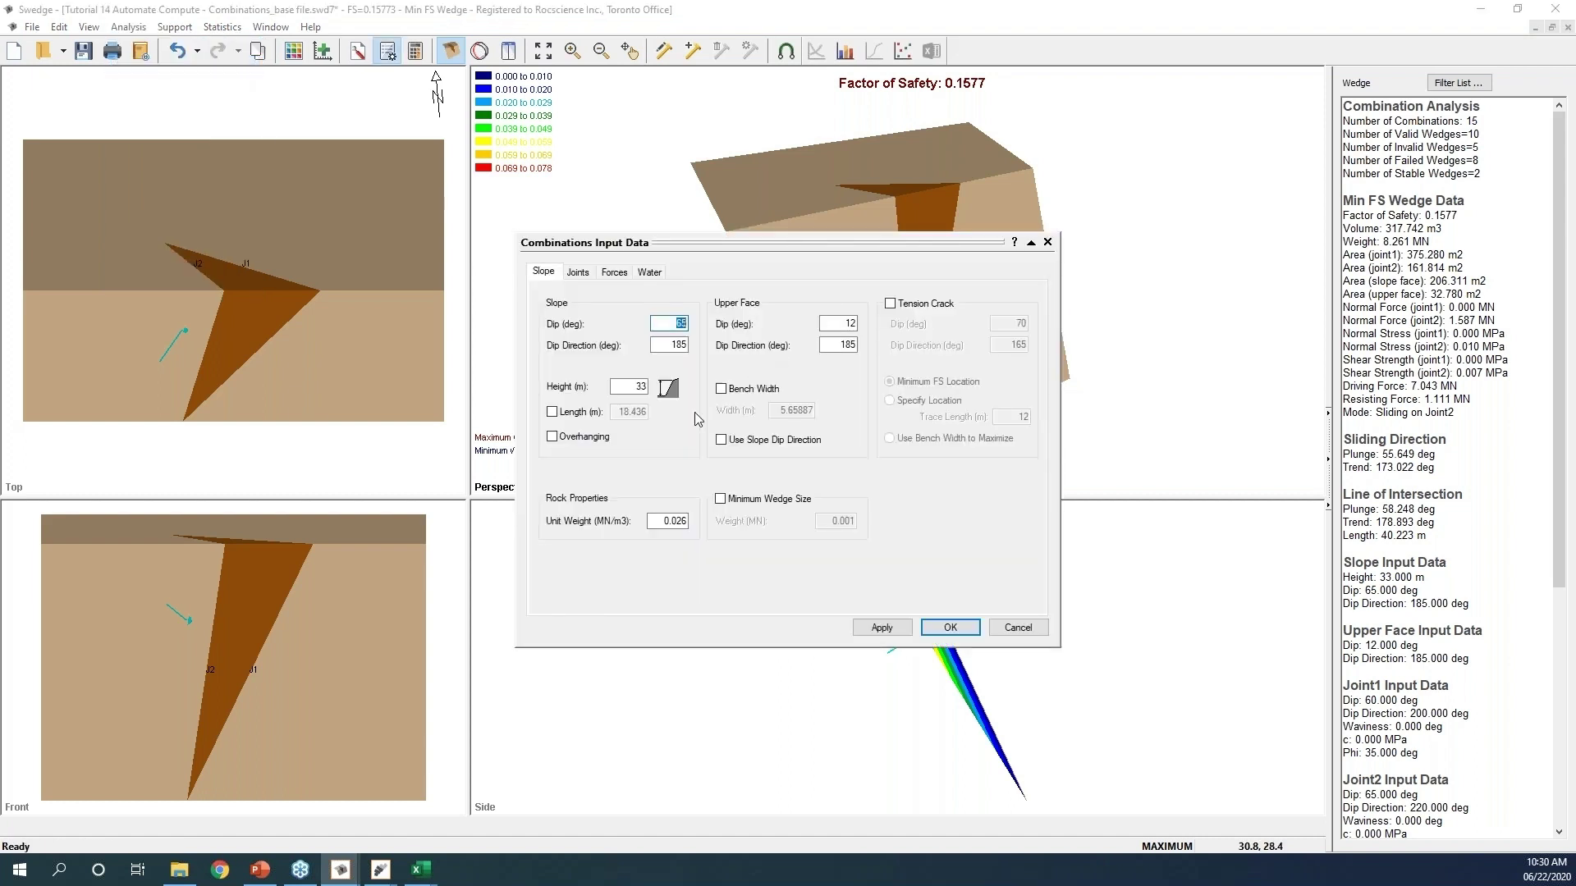
{"action": "left_click", "coordinate": [578, 272]}
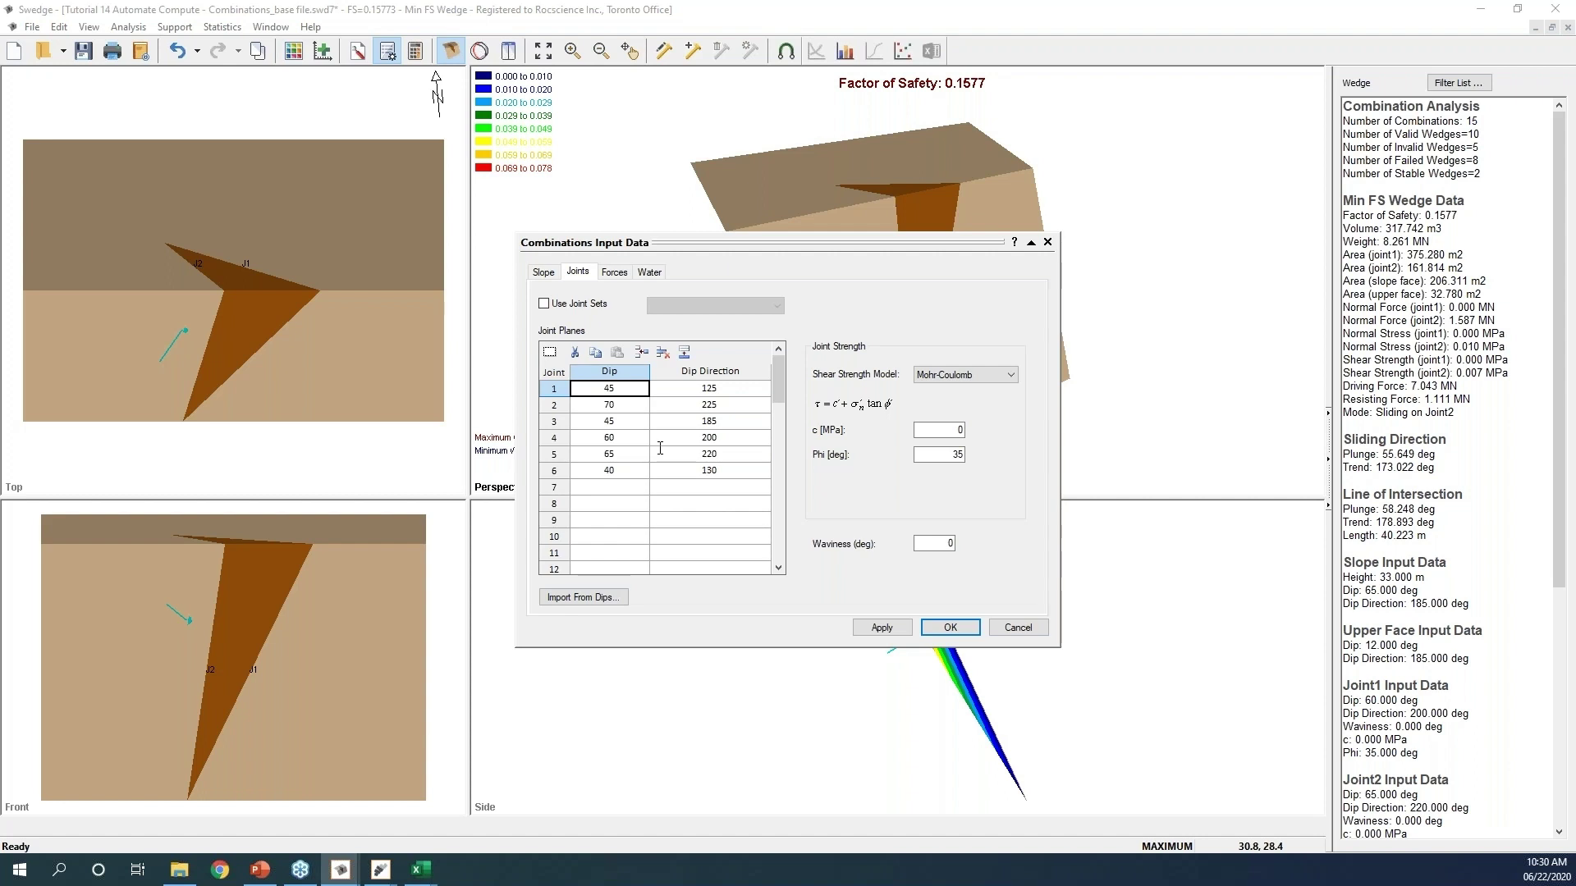
{"action": "left_click", "coordinate": [650, 273]}
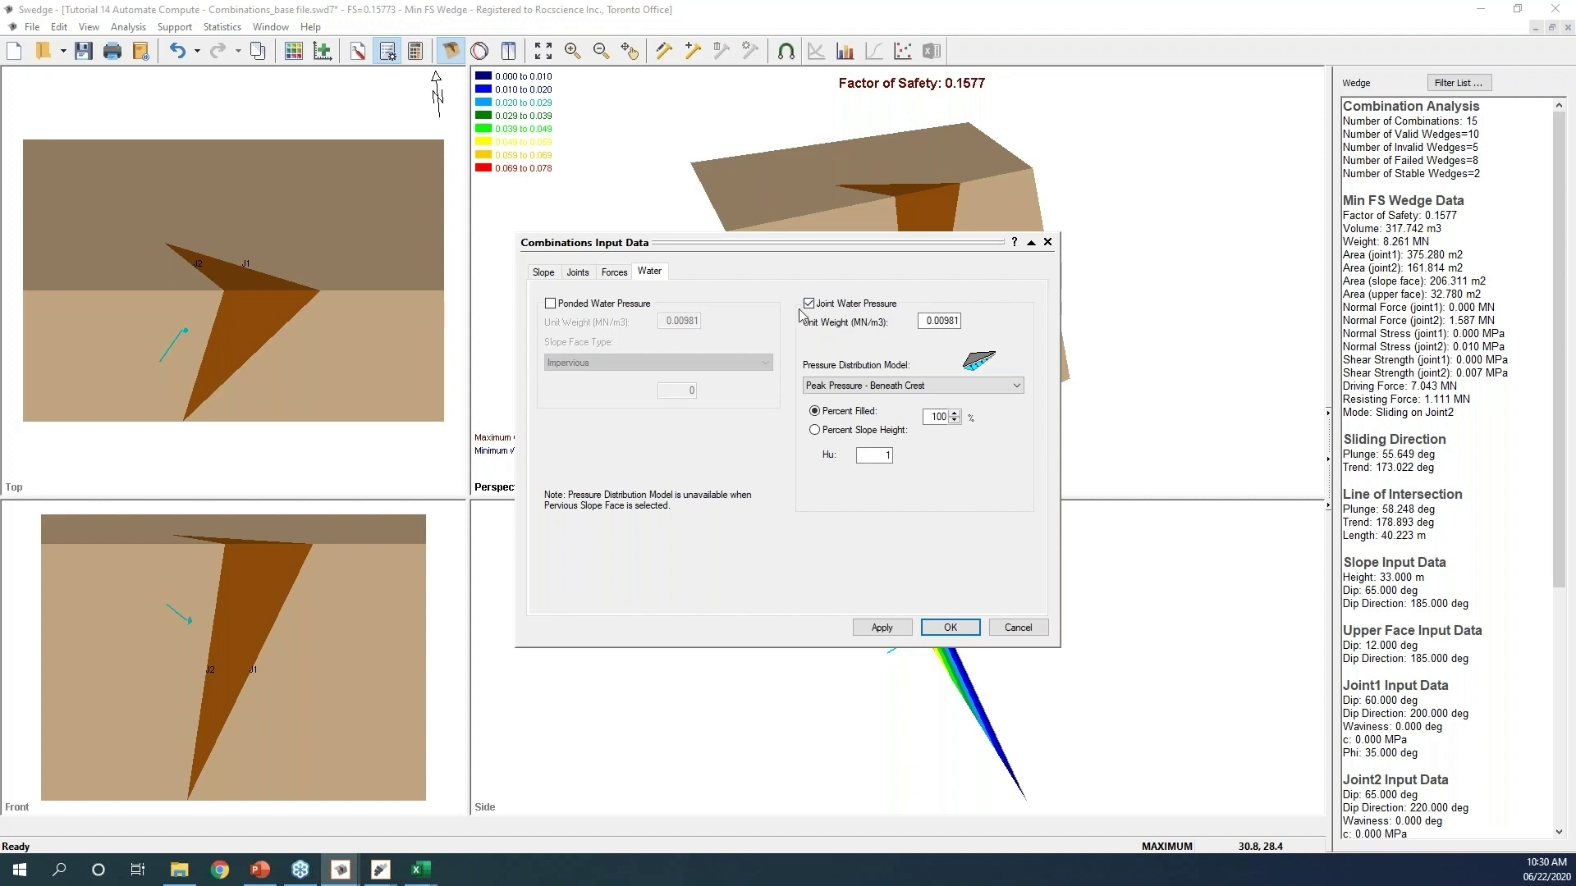
{"action": "left_click", "coordinate": [944, 628]}
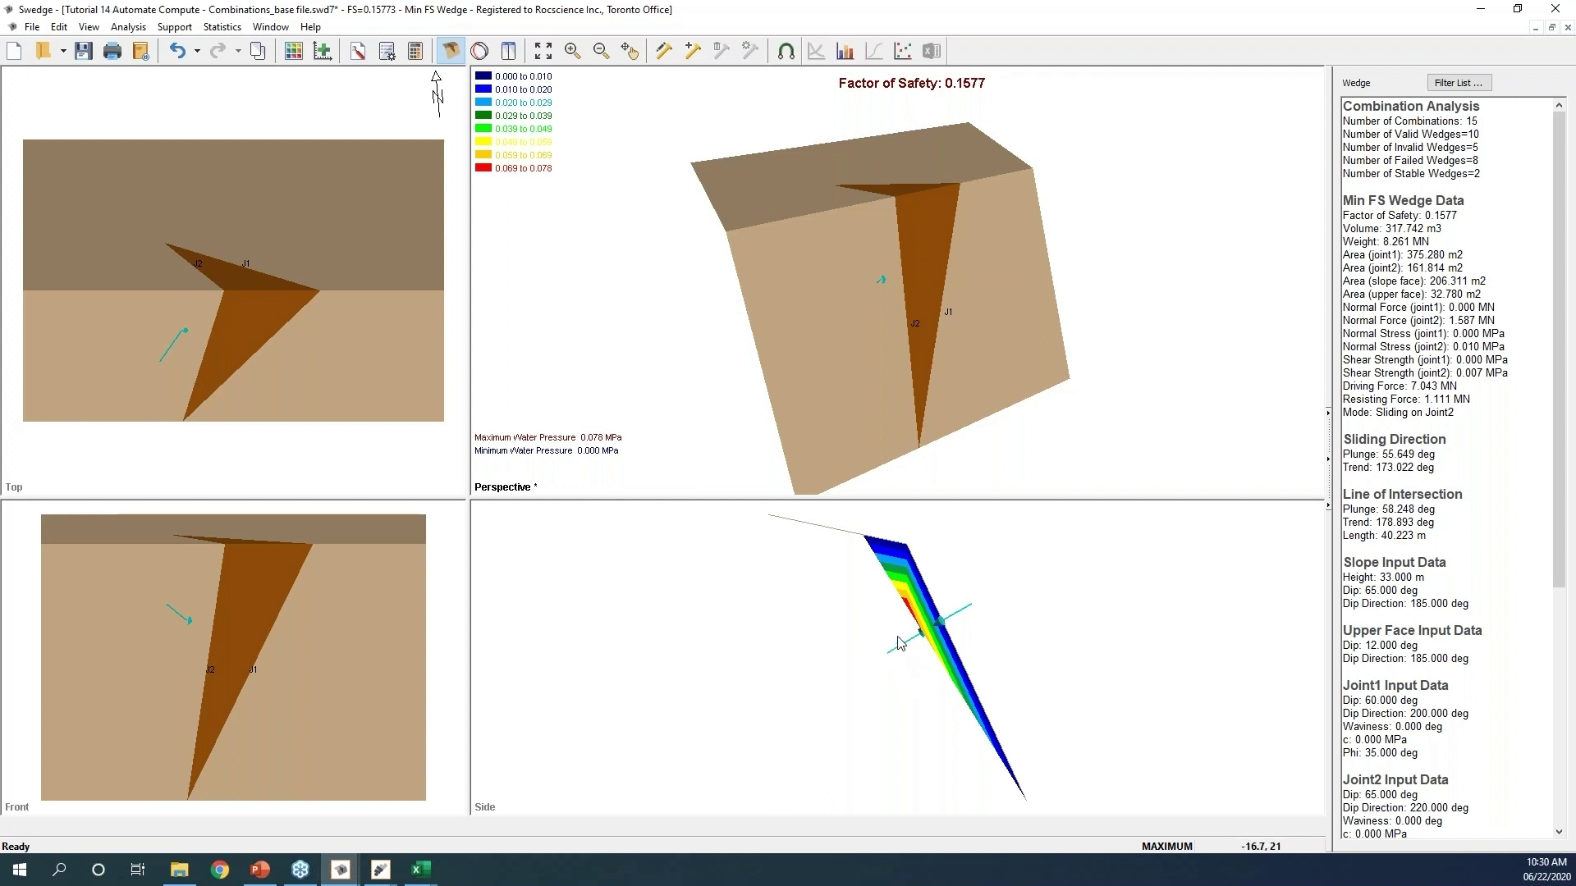
Open the Combinations Excel Template for Automate Compute and read its Guidance Notes worksheet
{"action": "left_click", "coordinate": [32, 26]}
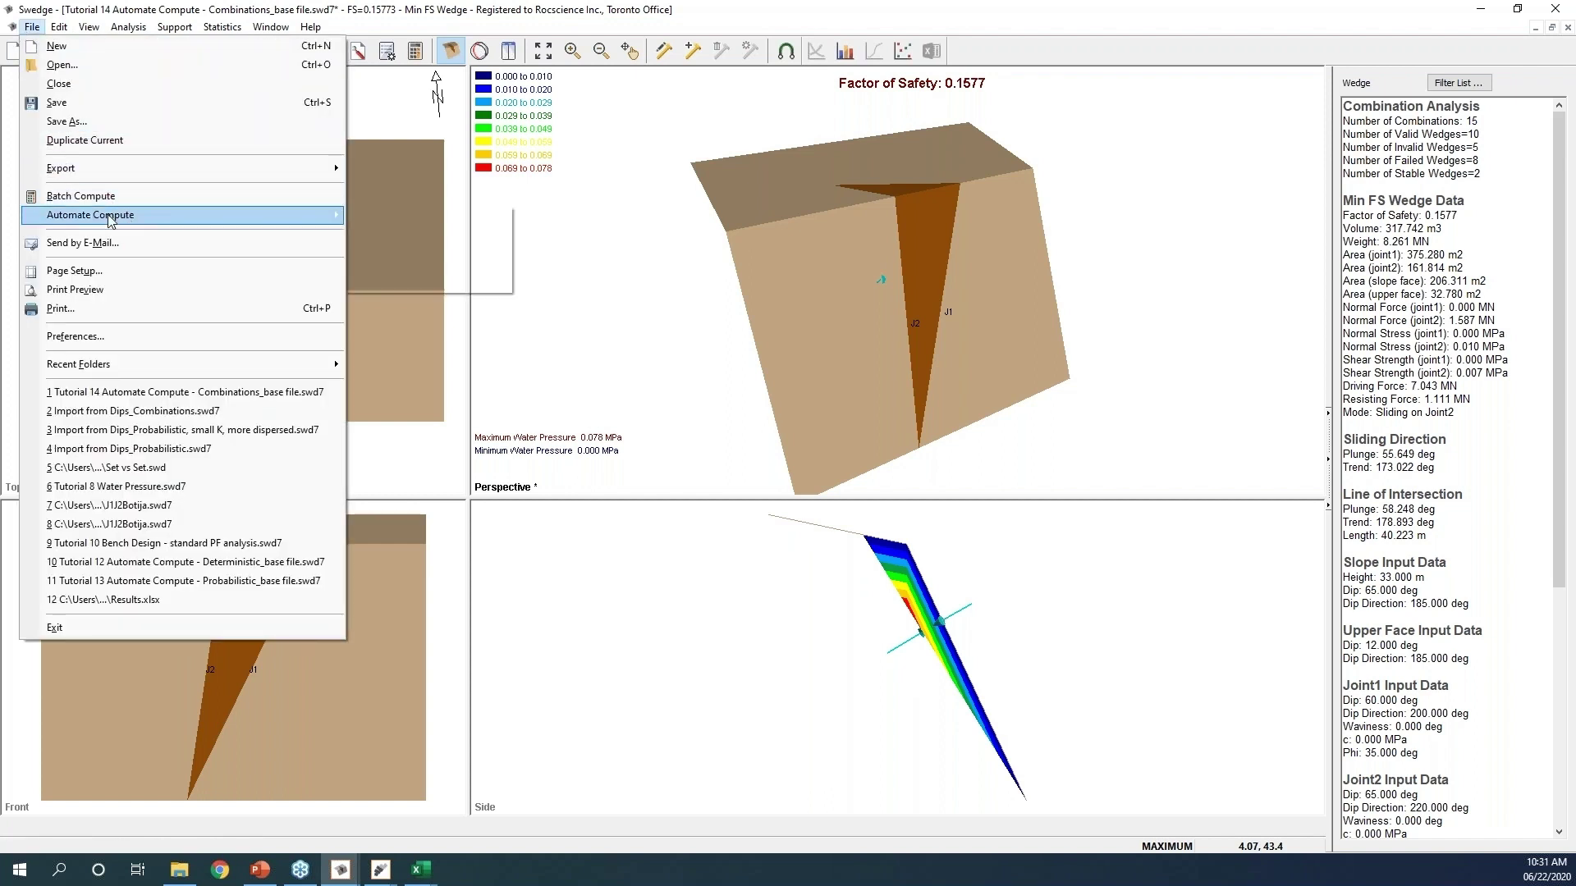
{"action": "mouse_move", "coordinate": [113, 218]}
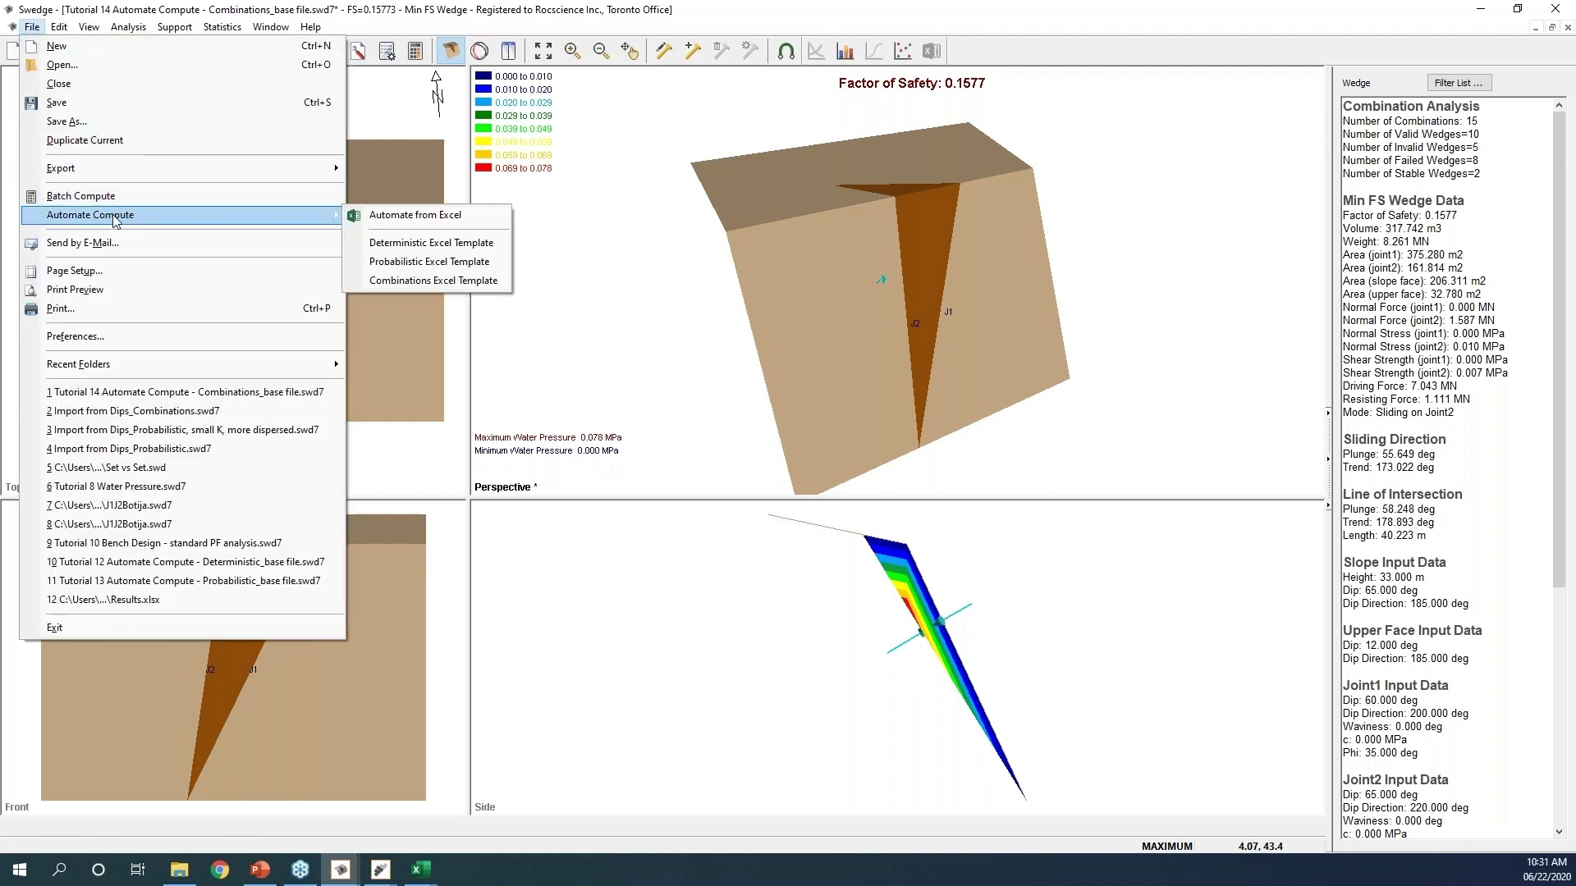
{"action": "left_click", "coordinate": [436, 281]}
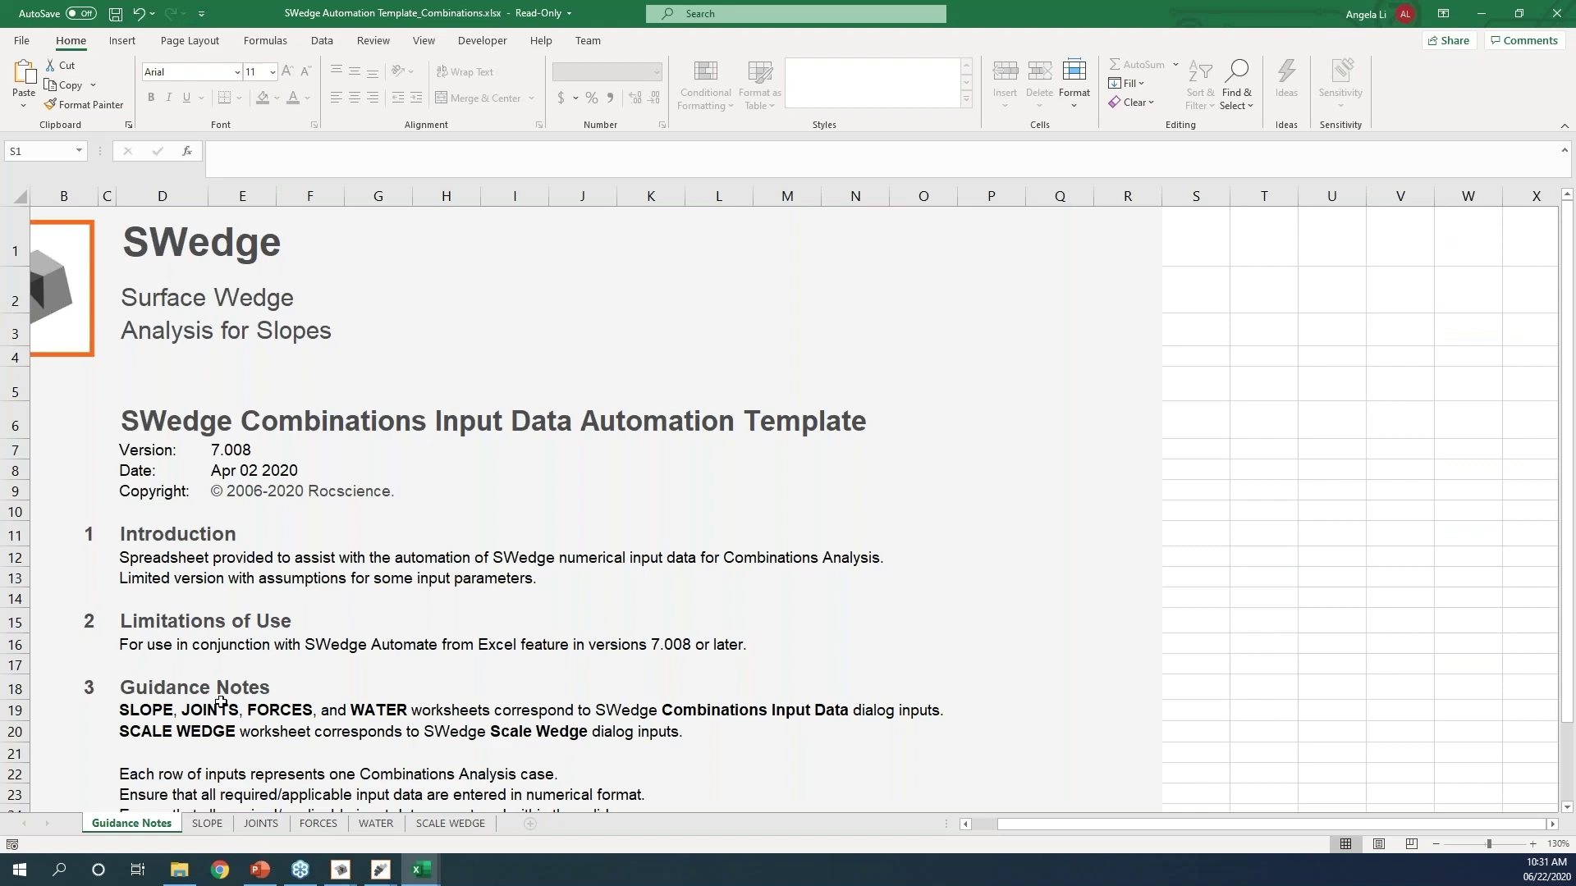
{"action": "scroll", "coordinate": [221, 702], "scroll_direction": "down", "scroll_amount": 1}
{"action": "left_click_drag", "start_coordinate": [1026, 824], "coordinate": [89, 846]}
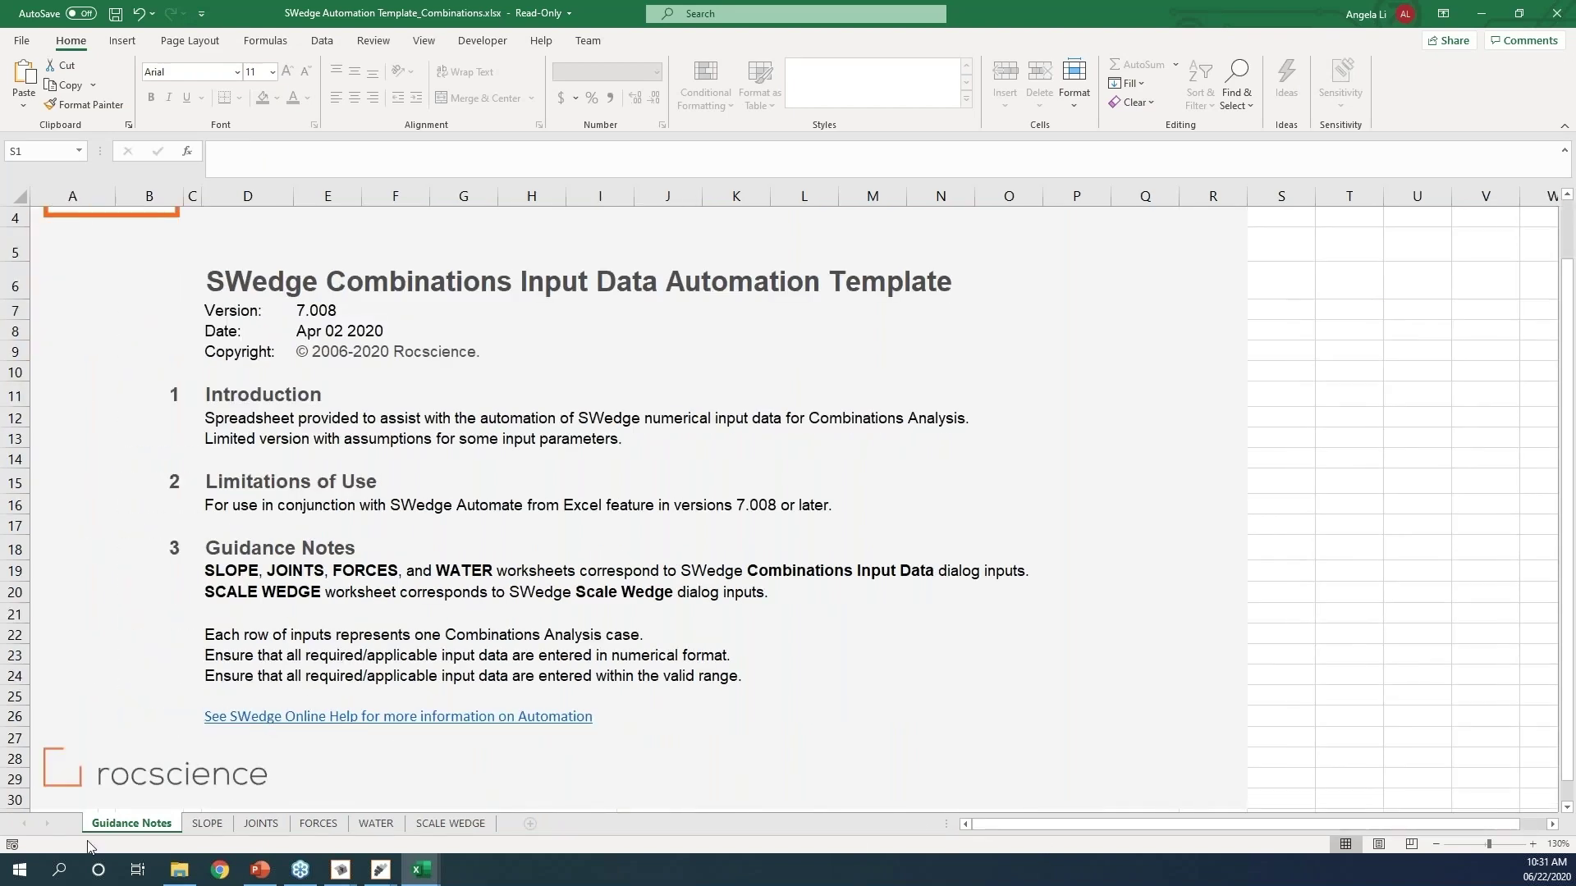
Look through the template's SLOPE, JOINTS, FORCES, WATER and SCALE WEDGE worksheets
{"action": "left_click", "coordinate": [218, 825]}
{"action": "left_click", "coordinate": [265, 825]}
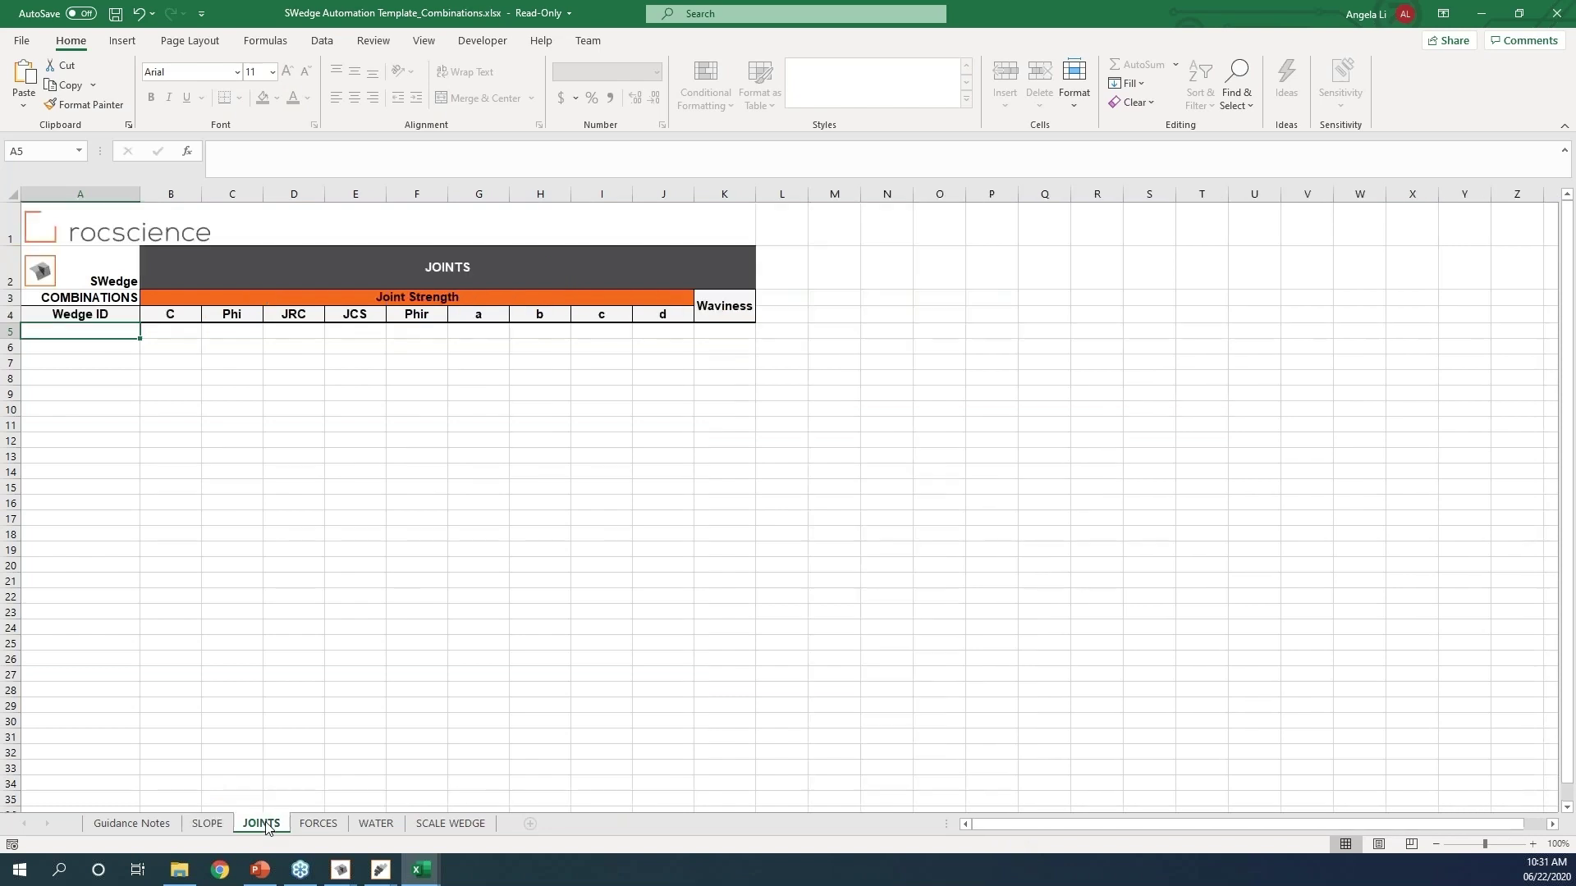
{"action": "left_click", "coordinate": [318, 823]}
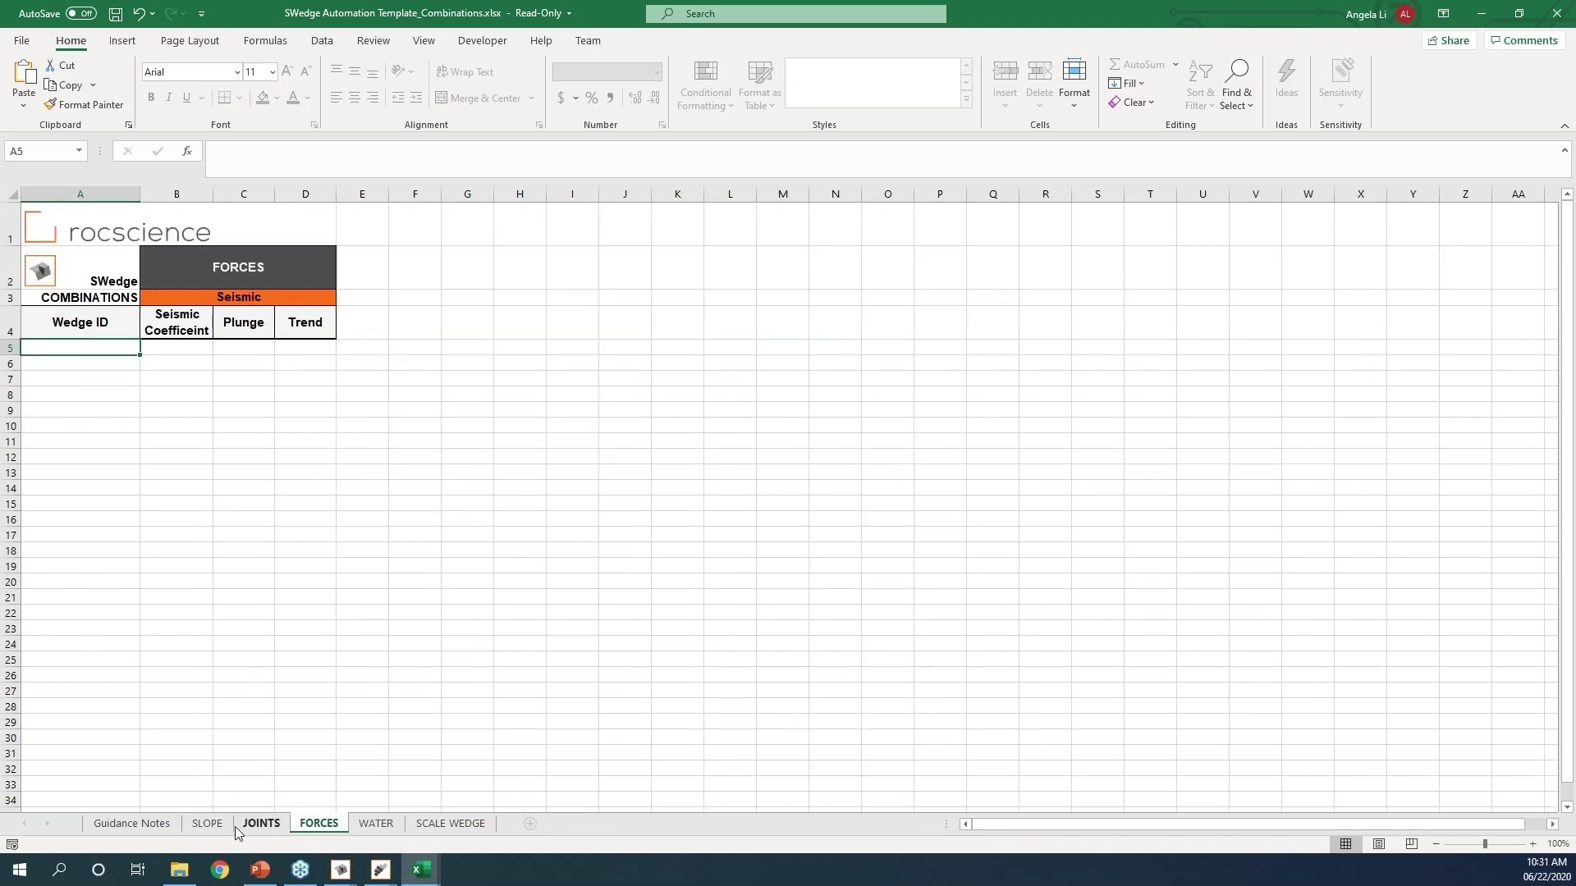
{"action": "left_click", "coordinate": [376, 825]}
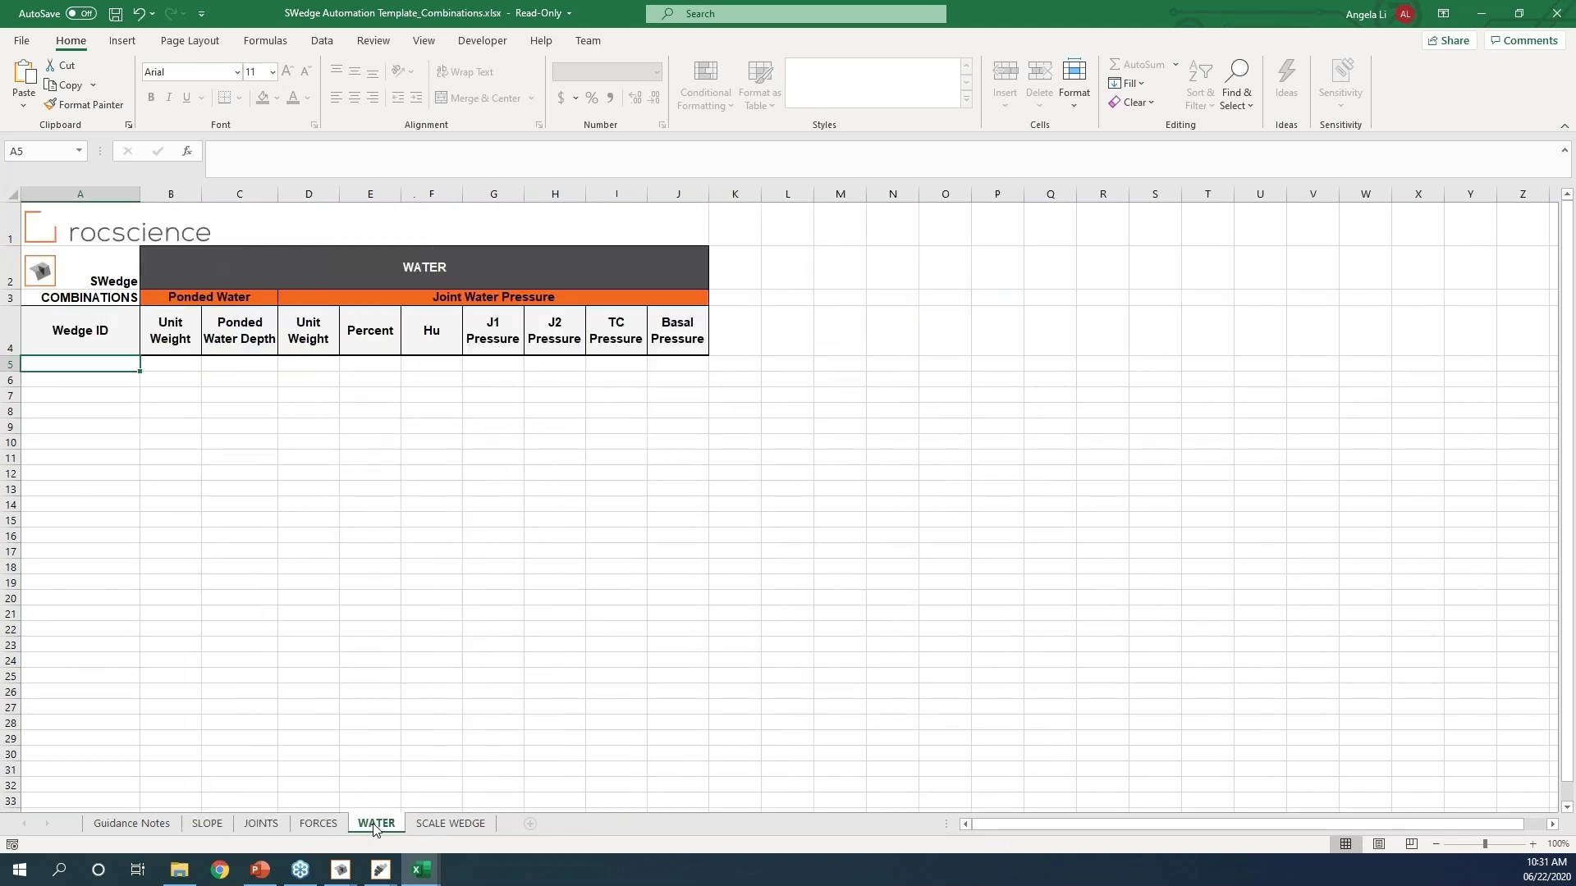
{"action": "left_click", "coordinate": [451, 824]}
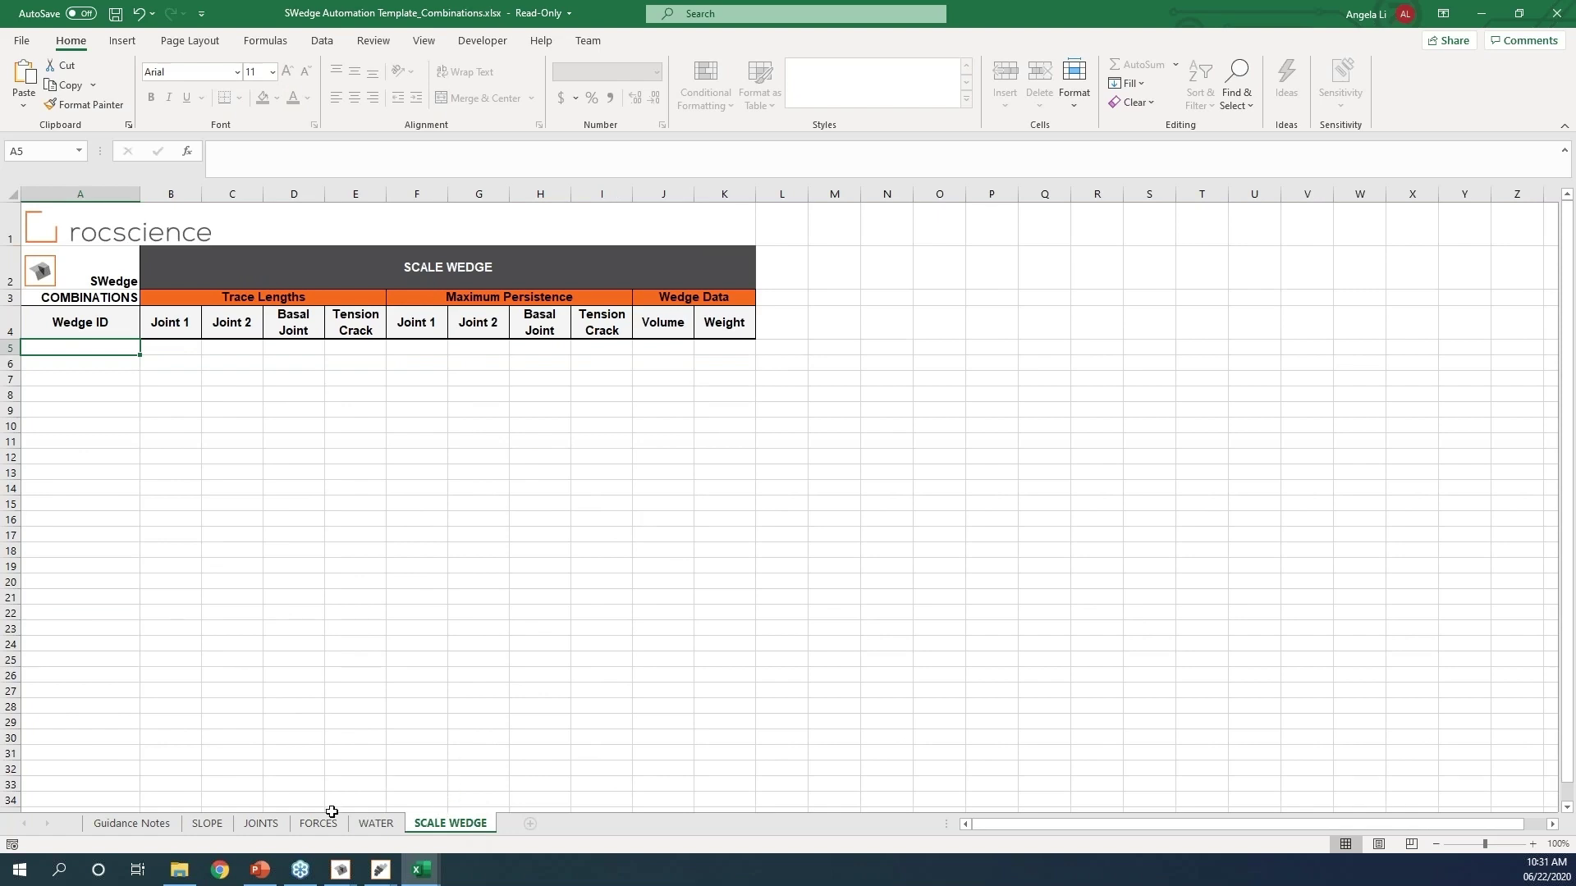
Switch to the Tutorial 14 Automate Compute - Combinations_inputs workbook and look through its SLOPE, JOINTS, FORCES and SCALE WEDGE worksheets
{"action": "mouse_move", "coordinate": [412, 876]}
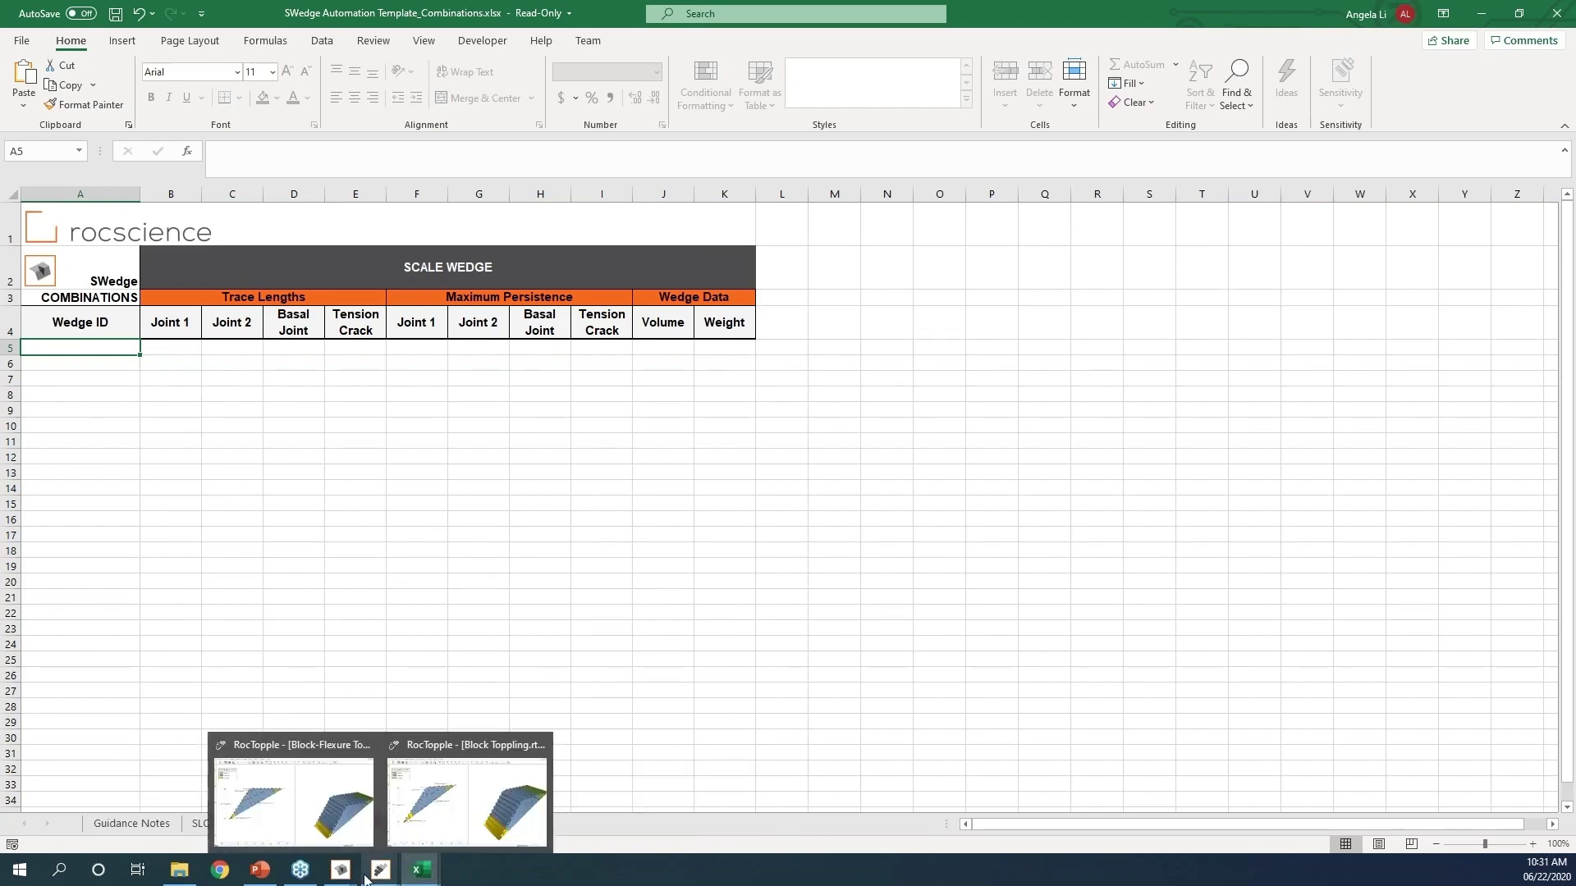
{"action": "left_click", "coordinate": [167, 792]}
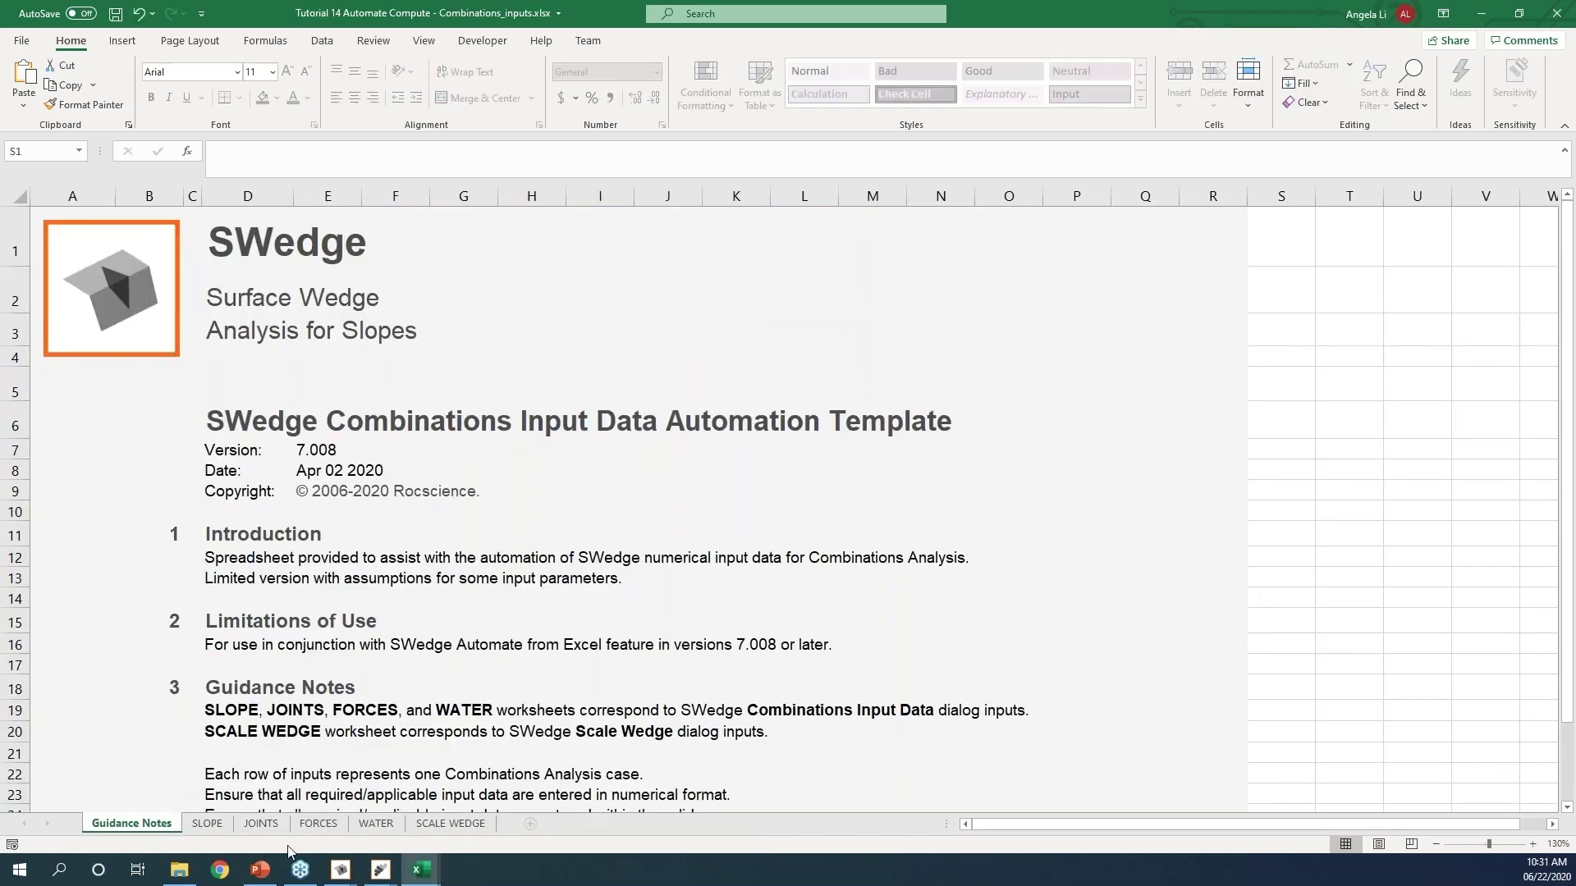
{"action": "left_click", "coordinate": [211, 825]}
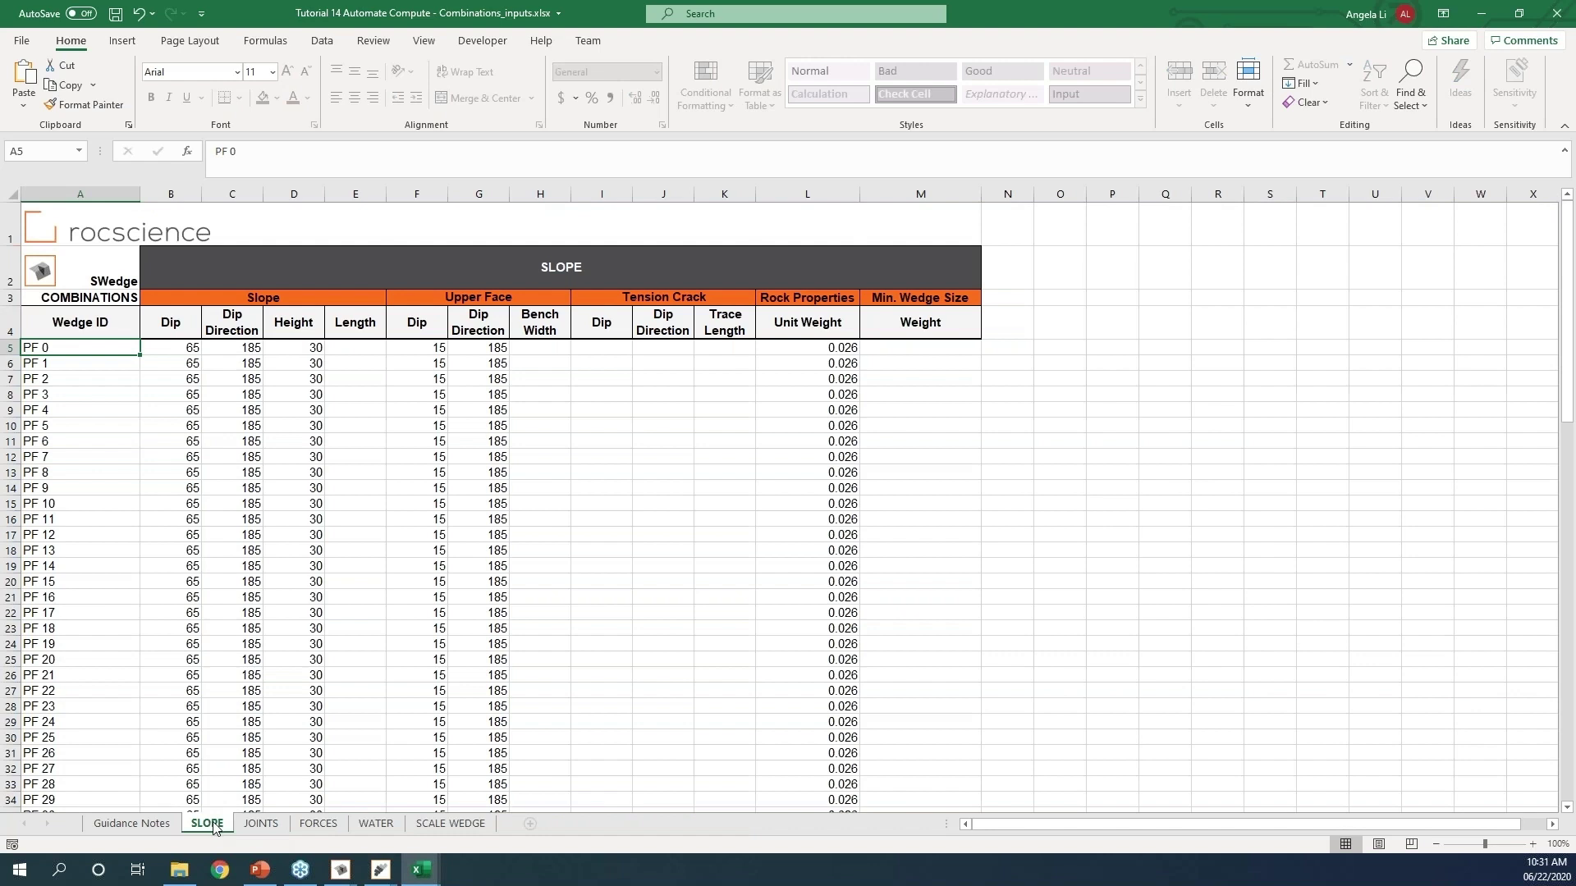
{"action": "left_click", "coordinate": [261, 827]}
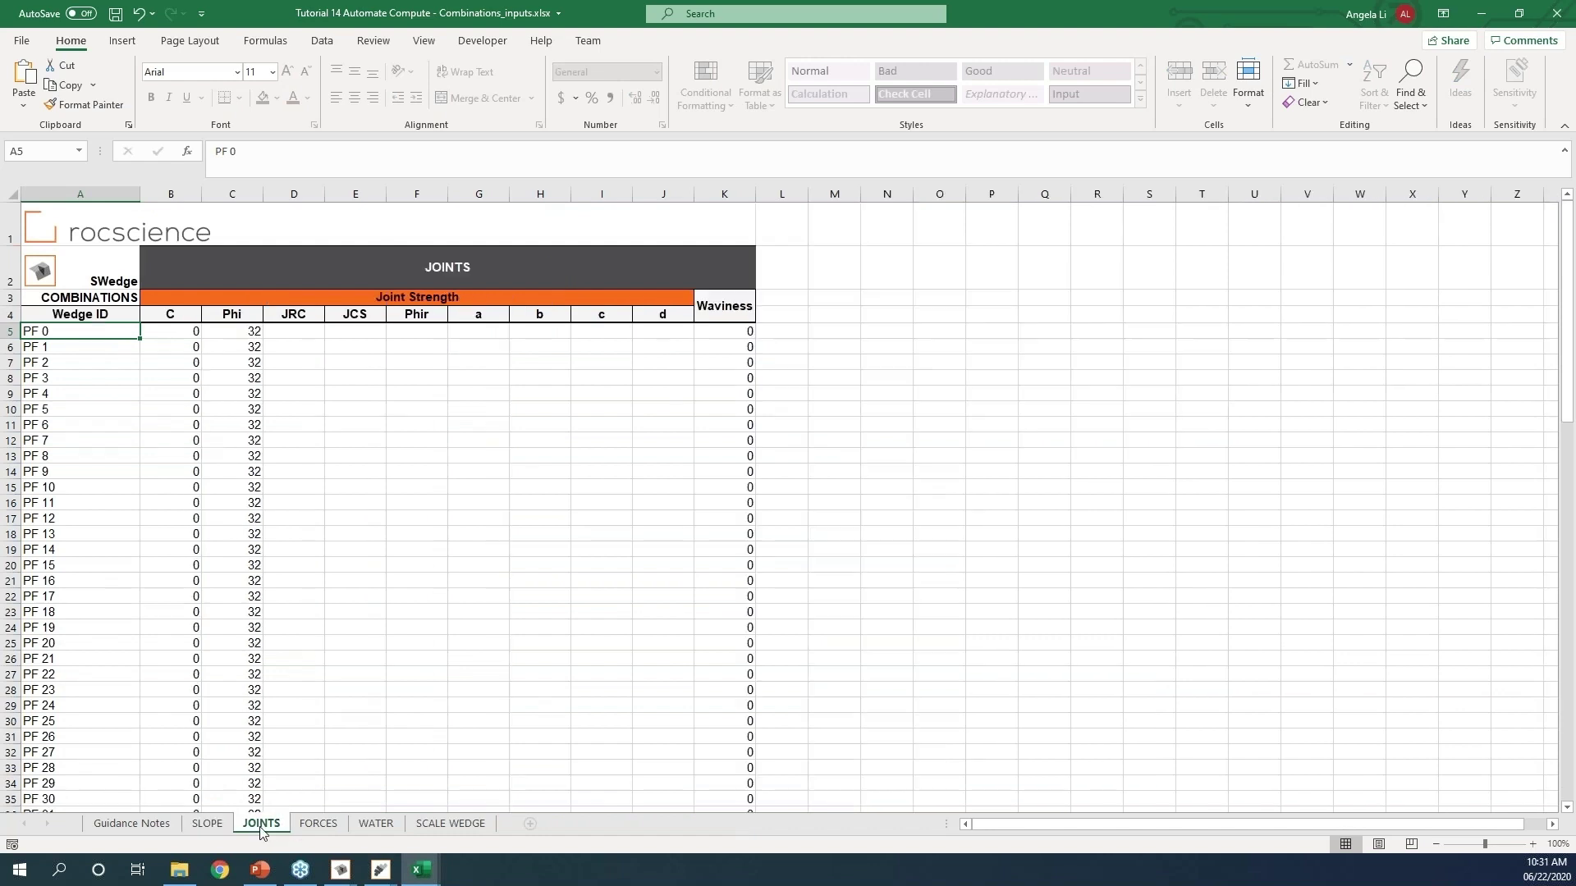
{"action": "left_click", "coordinate": [318, 827]}
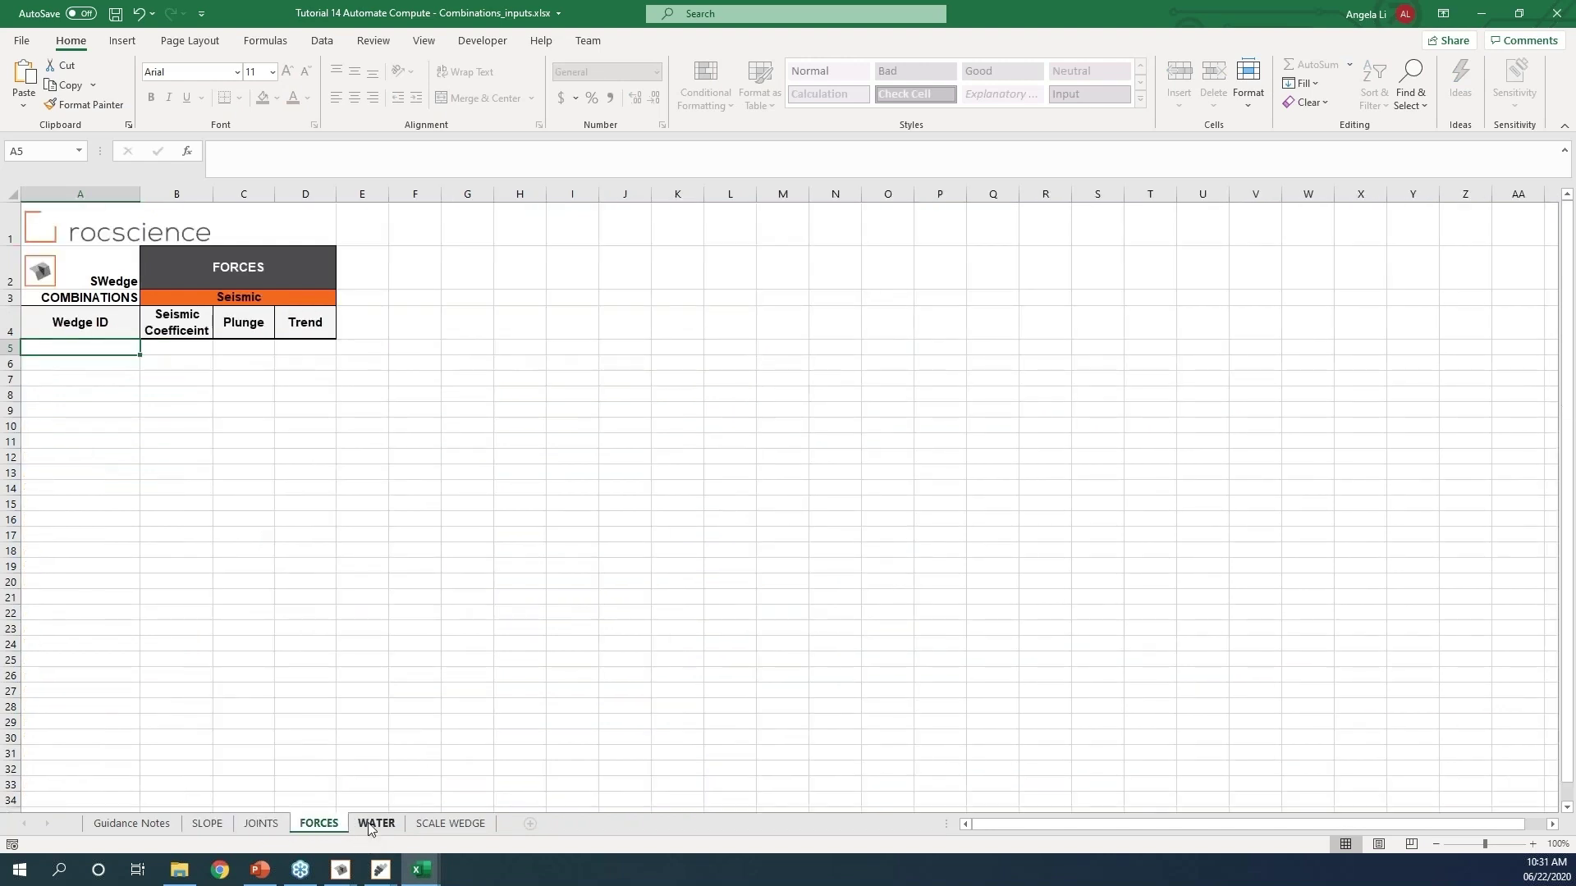
{"action": "left_click", "coordinate": [444, 826]}
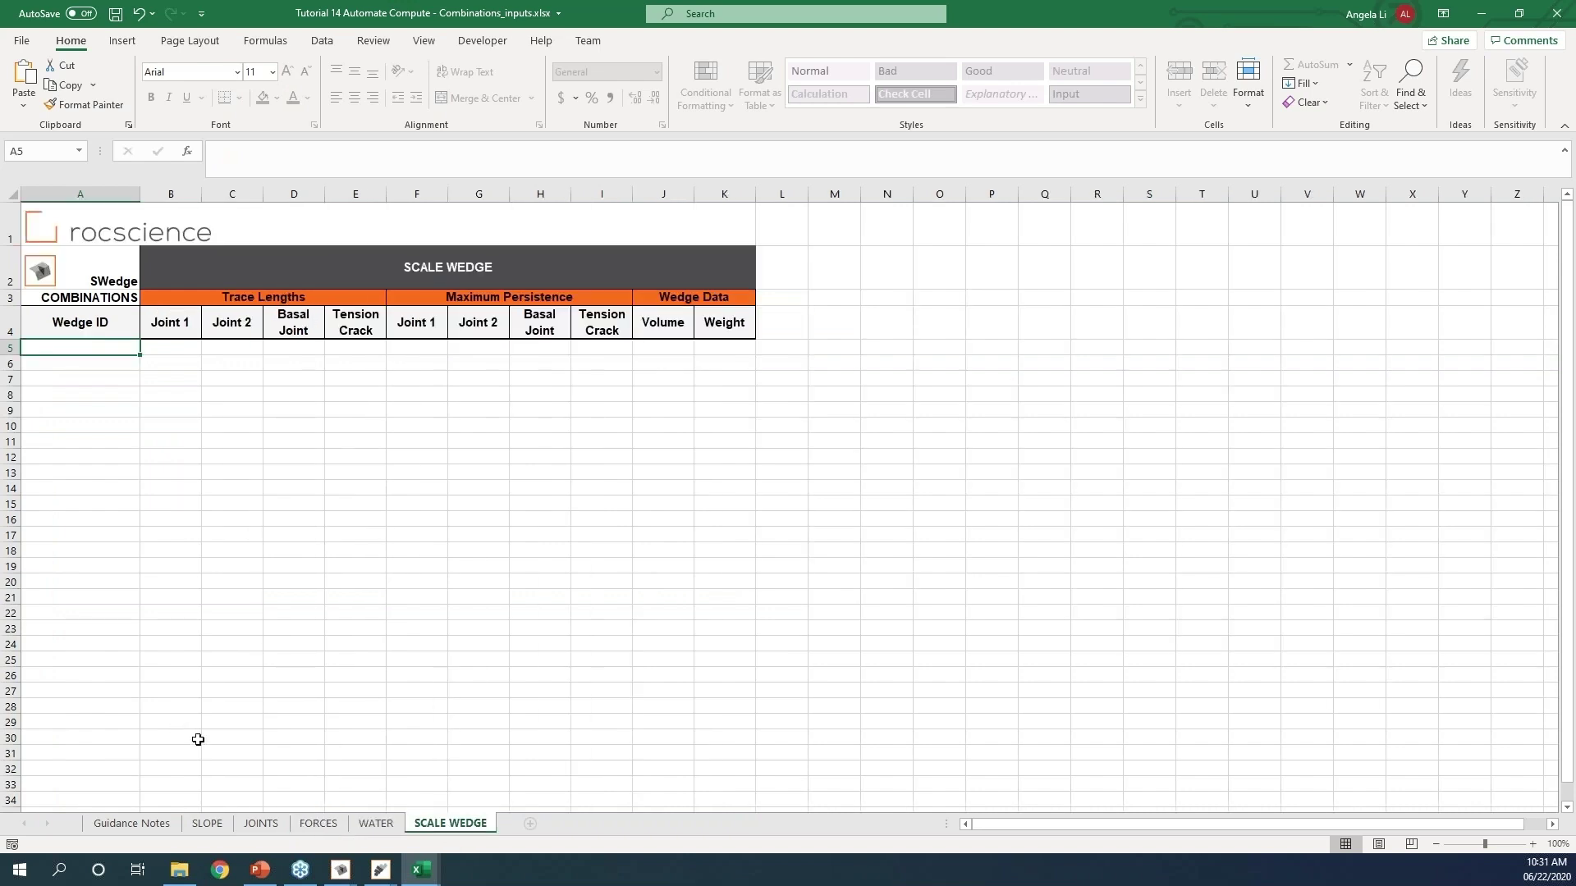
Examine the Joint Water Pressure Percent values for all wedge cases in the inputs workbook's WATER worksheet
{"action": "left_click", "coordinate": [376, 825]}
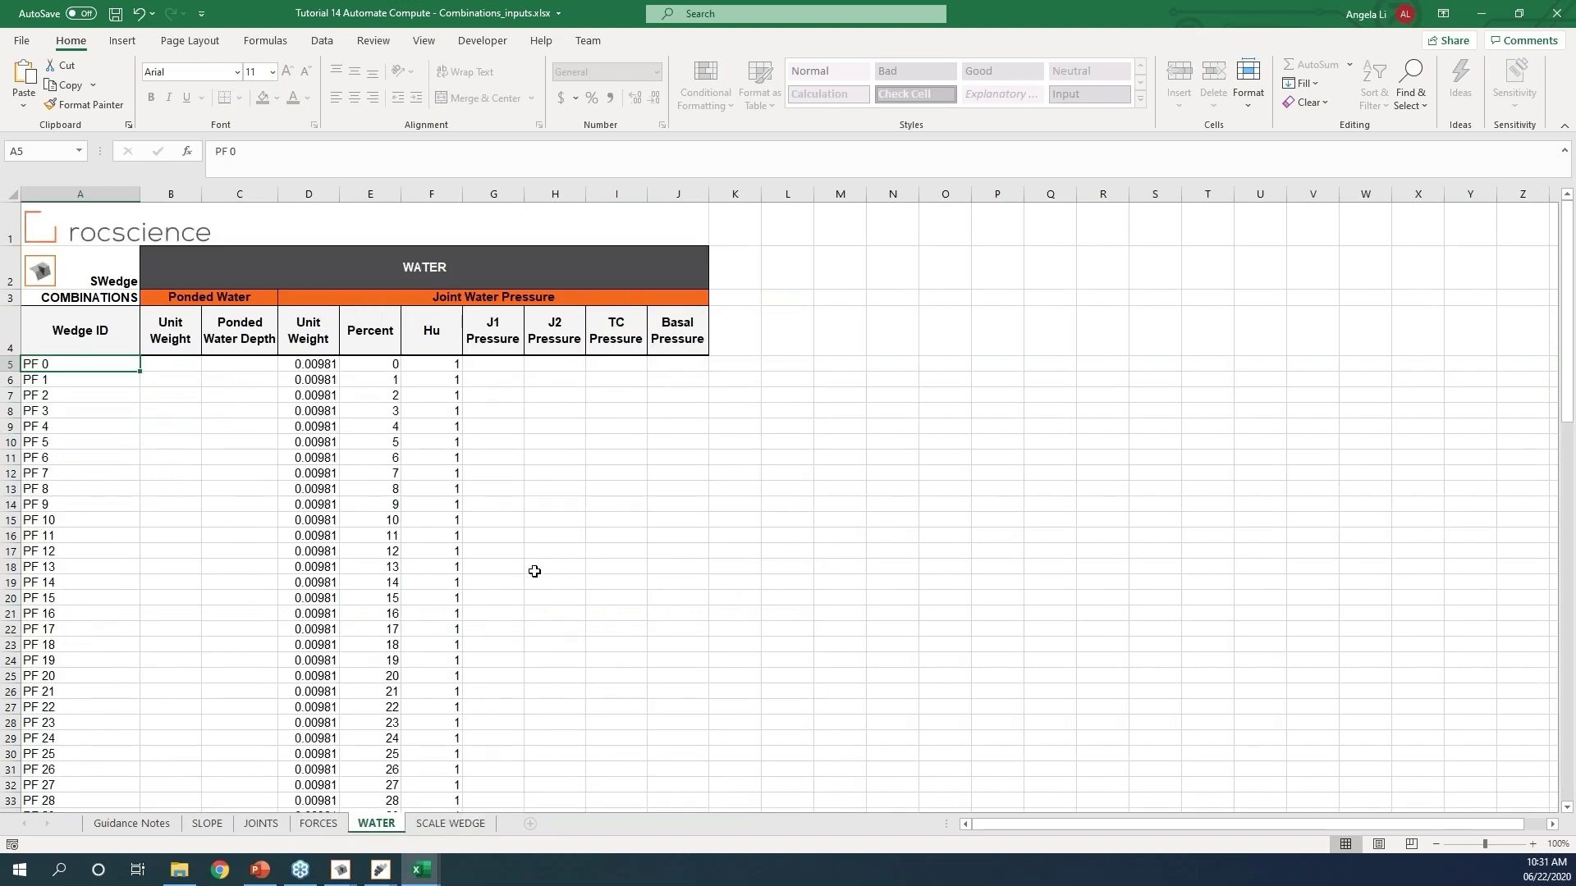
{"action": "left_click", "coordinate": [388, 362]}
{"action": "scroll", "coordinate": [415, 549], "scroll_direction": "down", "scroll_amount": 20}
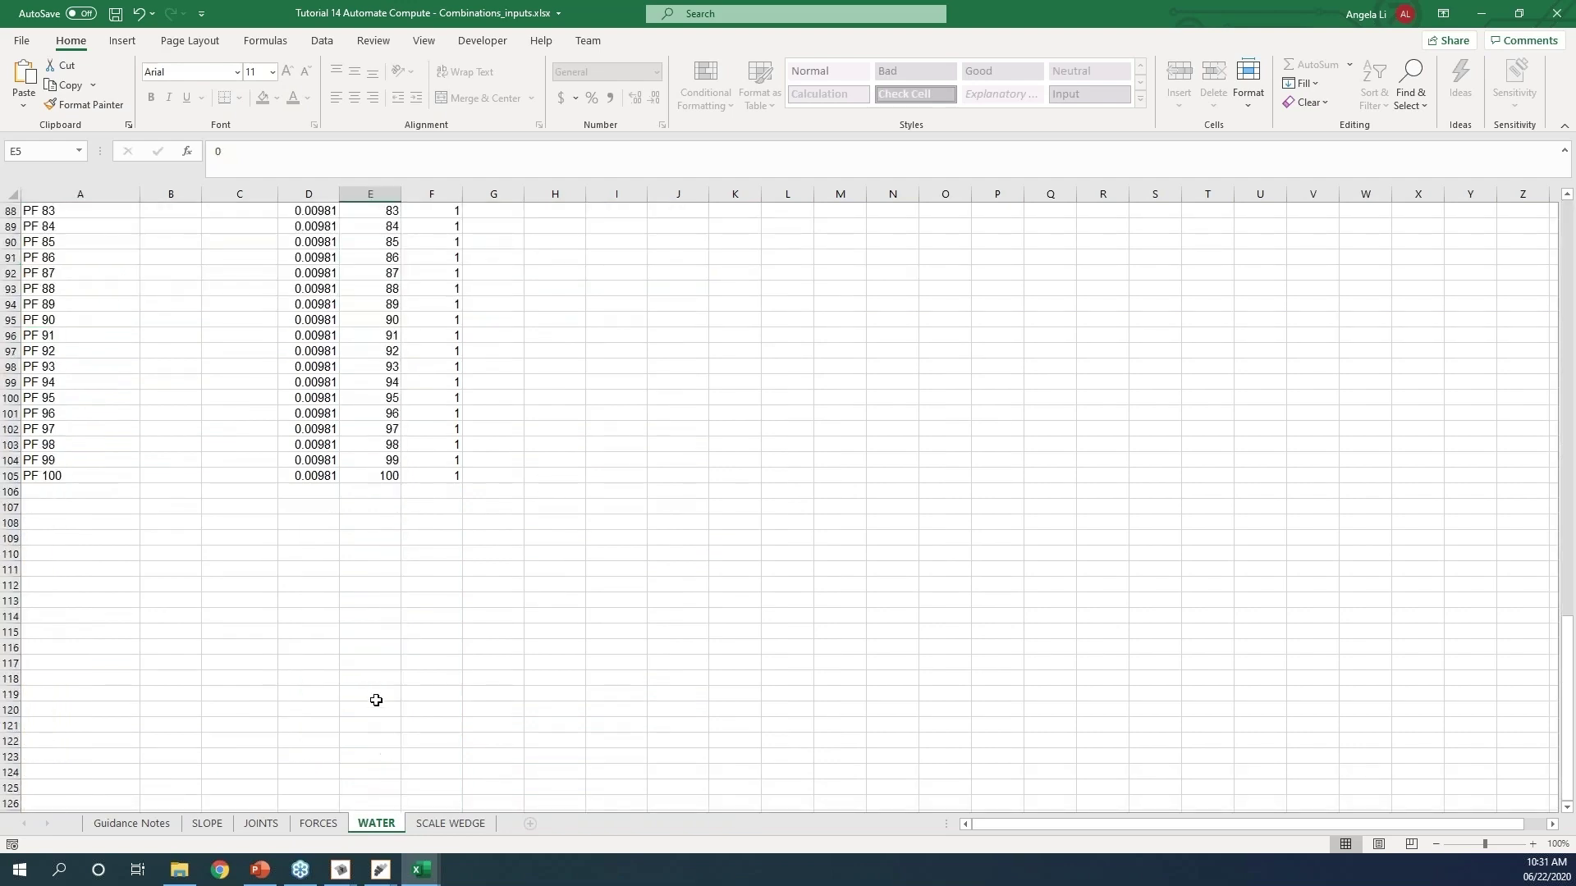
{"action": "scroll", "coordinate": [380, 496], "scroll_direction": "up", "scroll_amount": 4}
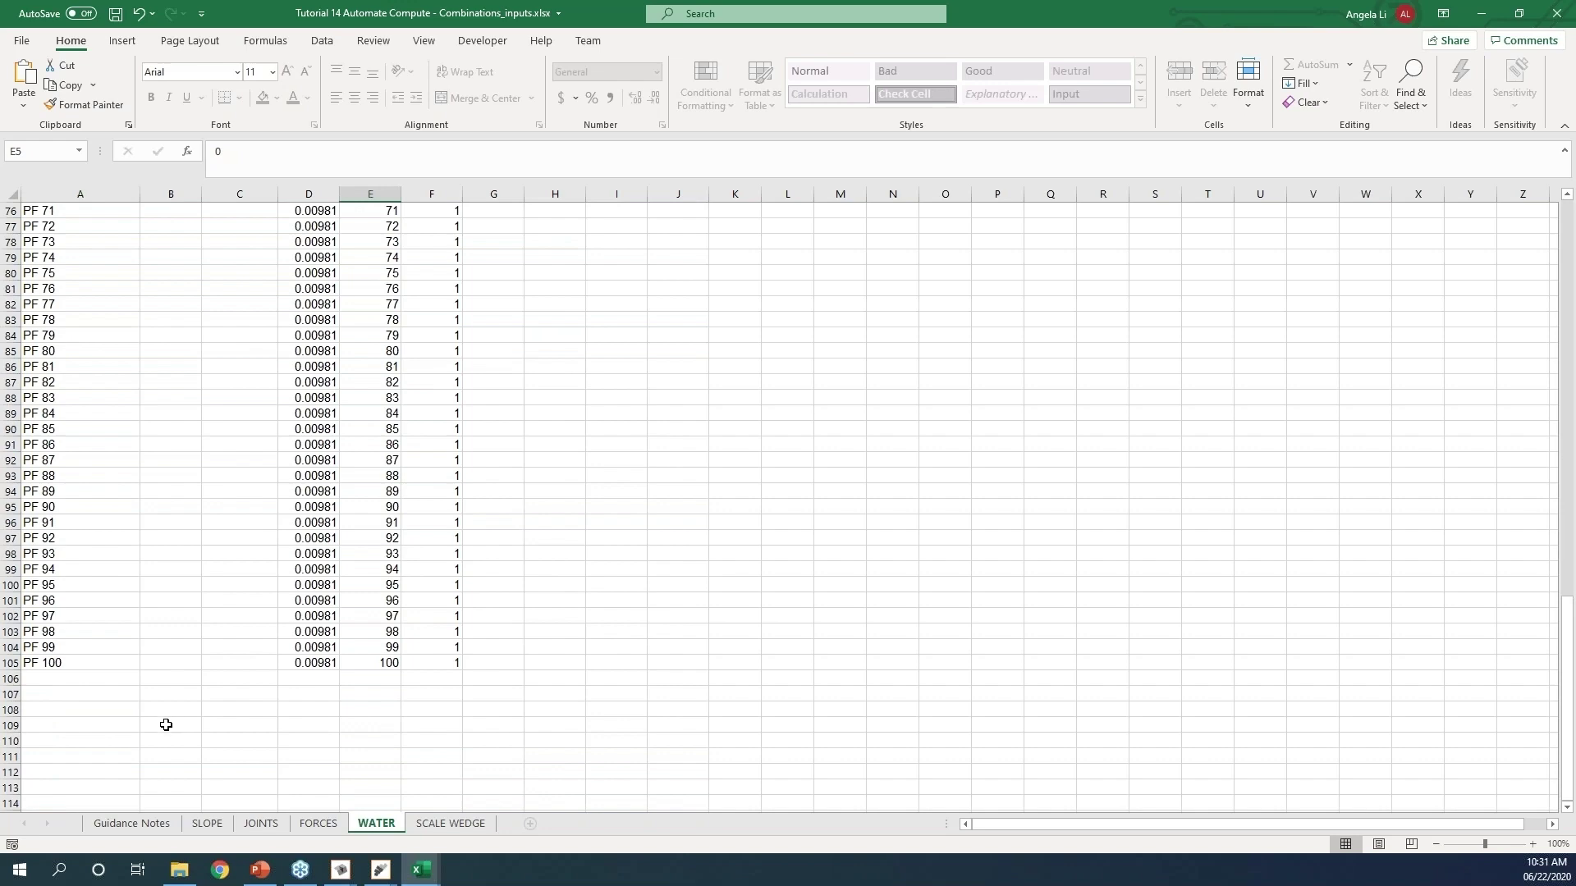
{"action": "scroll", "coordinate": [101, 715], "scroll_direction": "up", "scroll_amount": 20}
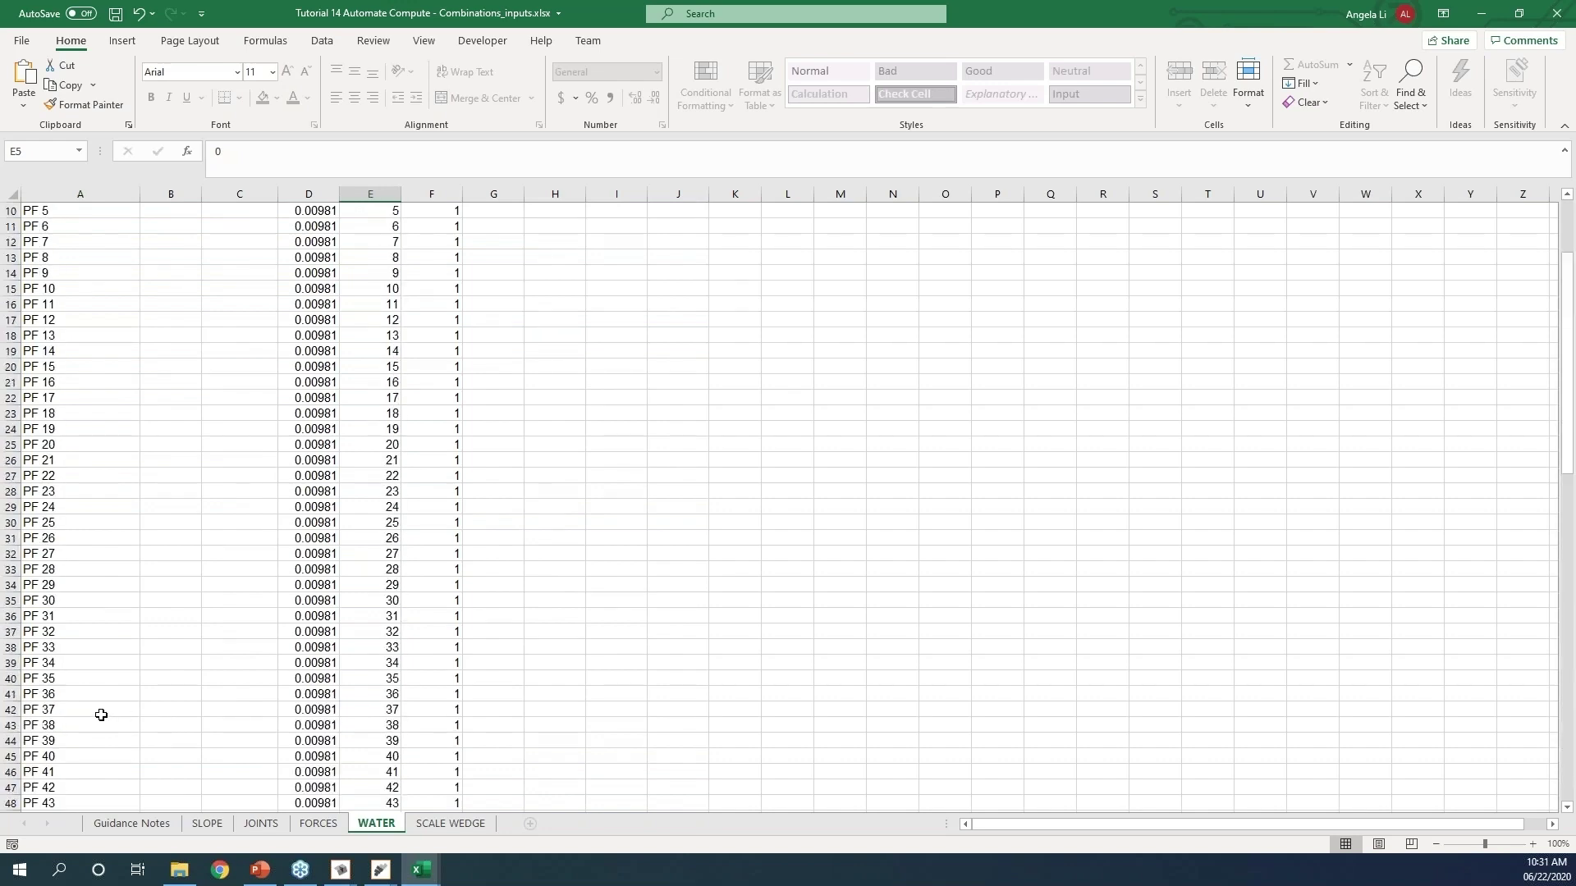
{"action": "scroll", "coordinate": [101, 715], "scroll_direction": "up", "scroll_amount": 3}
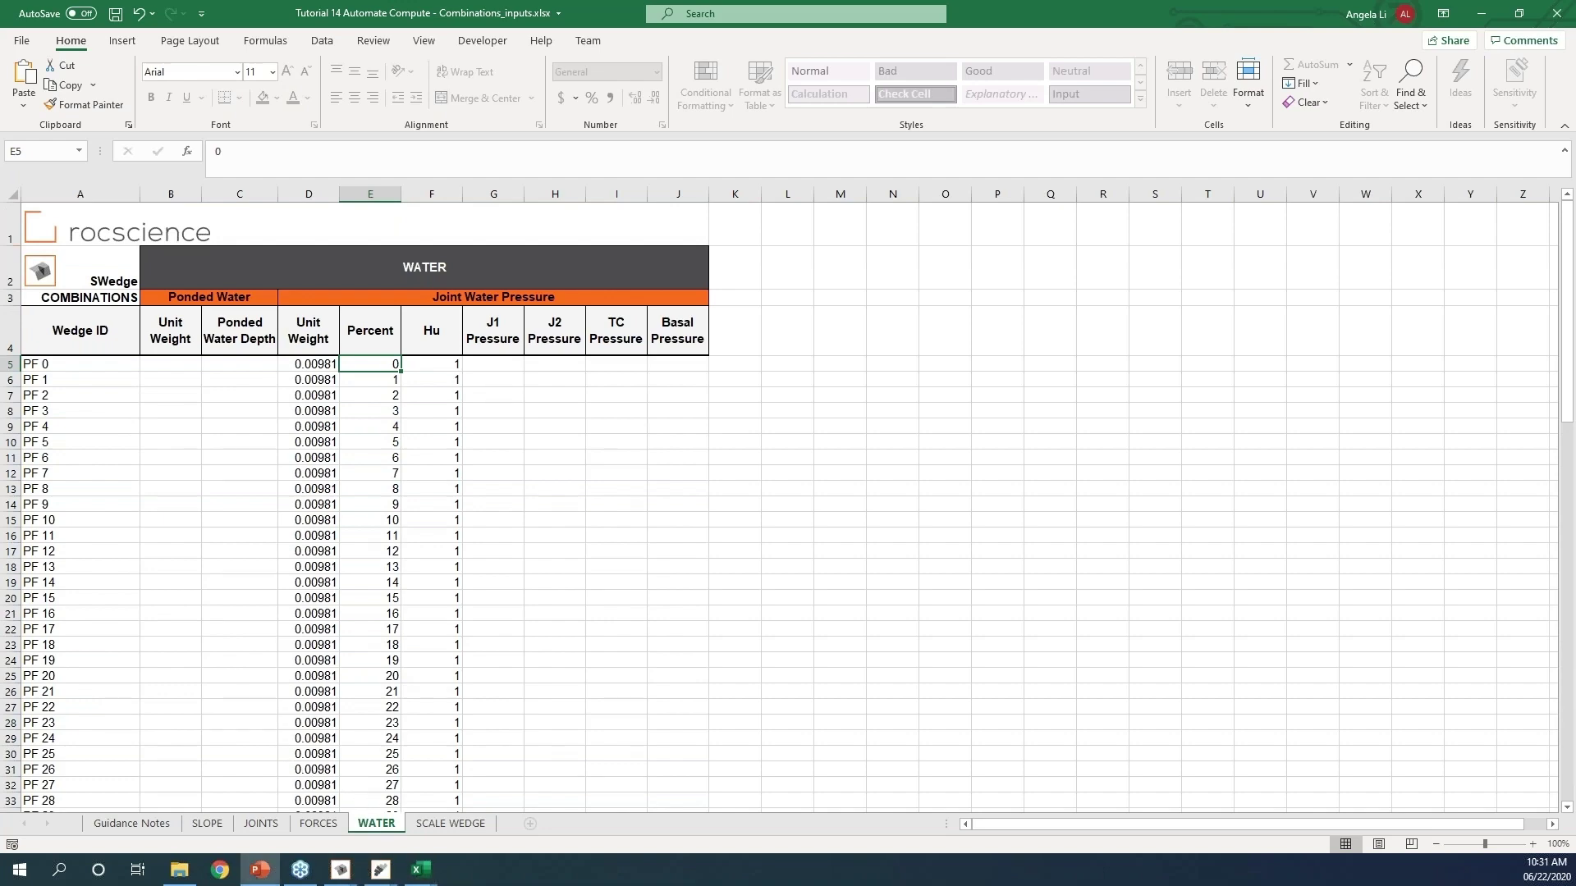
Switch to the Tutorial 14 Combinations base file in Swedge and start Automate from Excel
{"action": "mouse_move", "coordinate": [341, 870]}
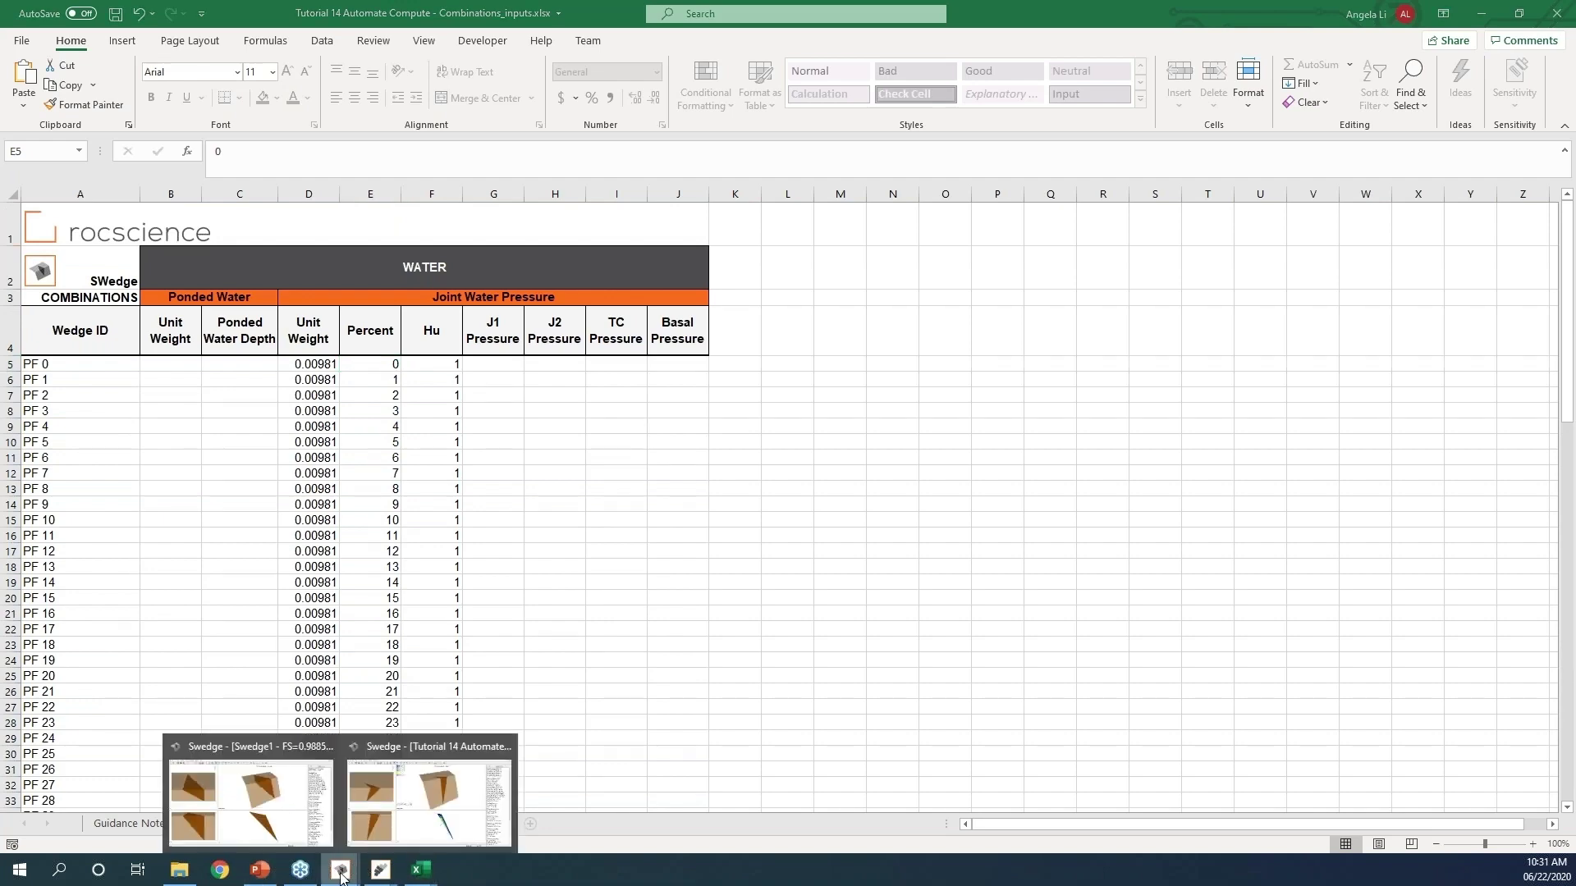
{"action": "left_click", "coordinate": [391, 788]}
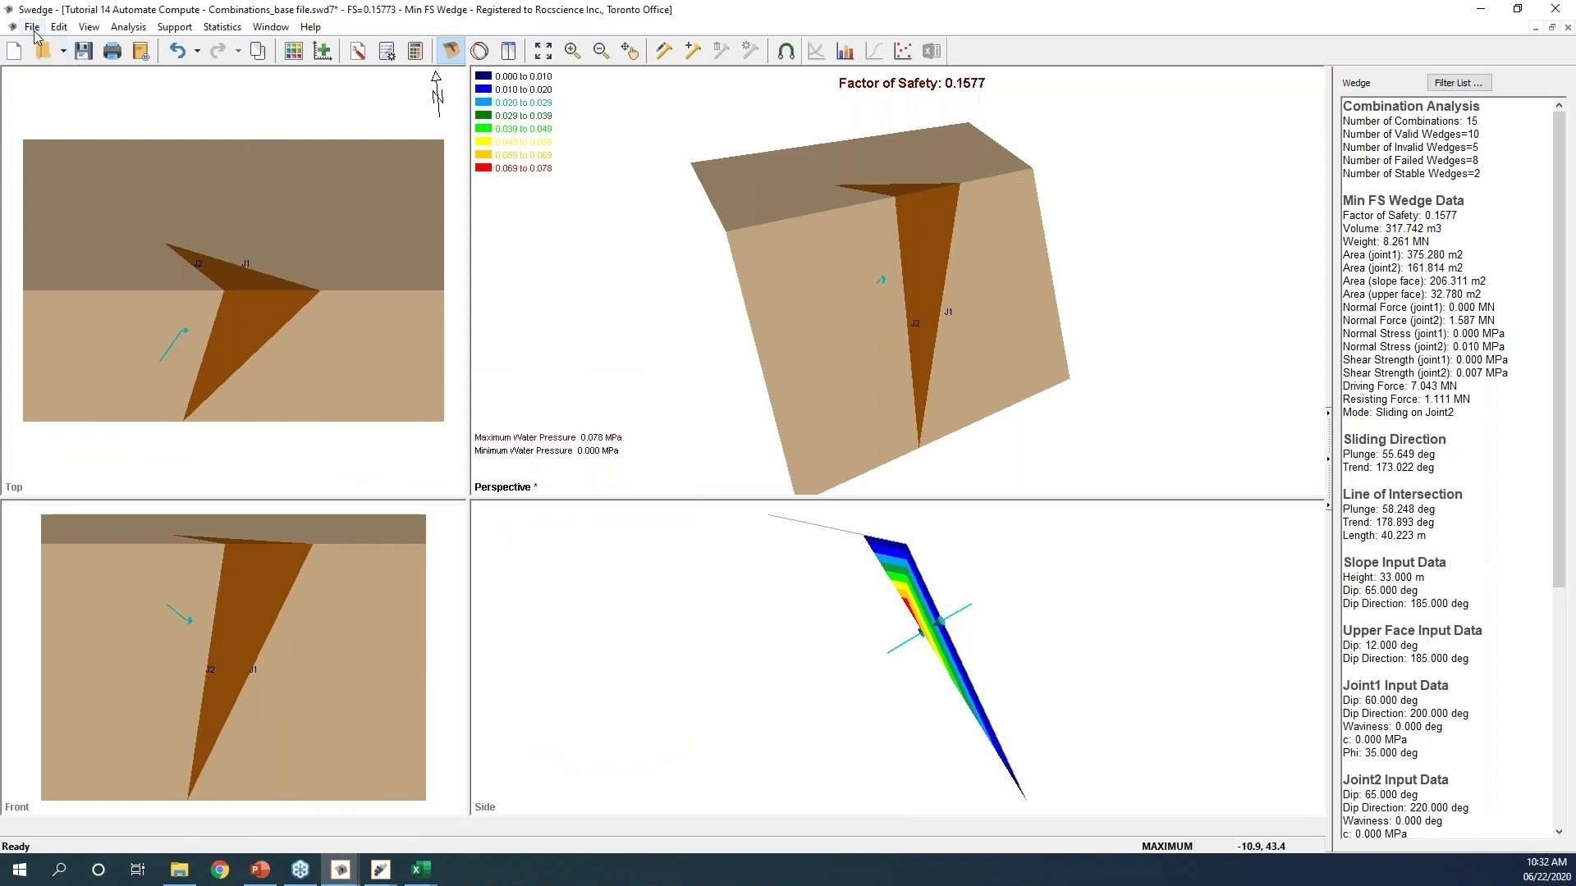
{"action": "left_click", "coordinate": [32, 27]}
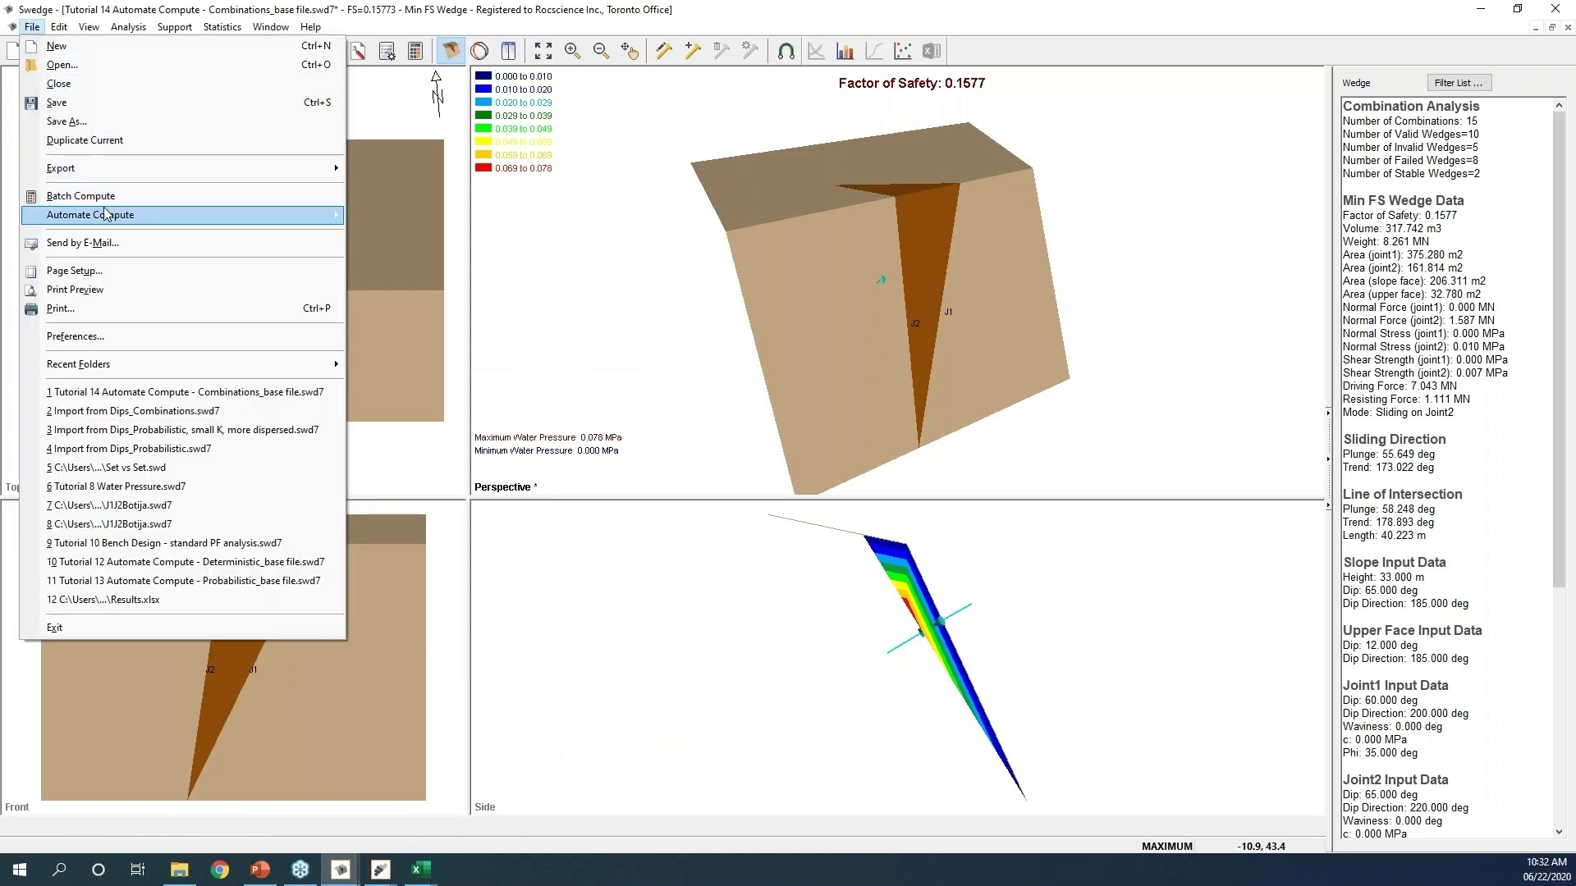
{"action": "mouse_move", "coordinate": [107, 213]}
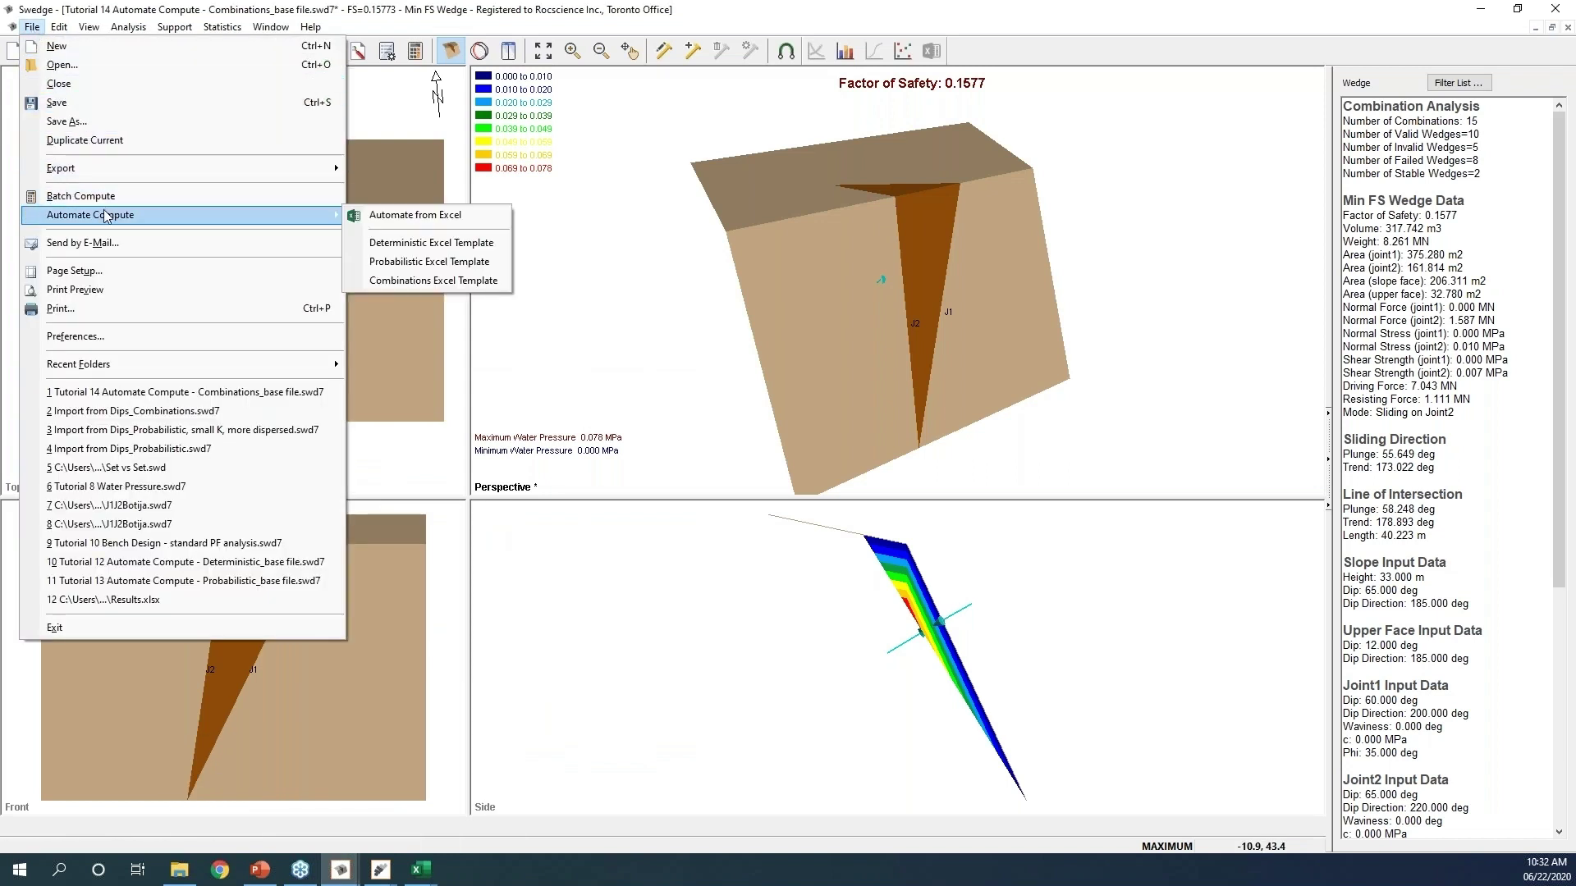
{"action": "left_click", "coordinate": [451, 216]}
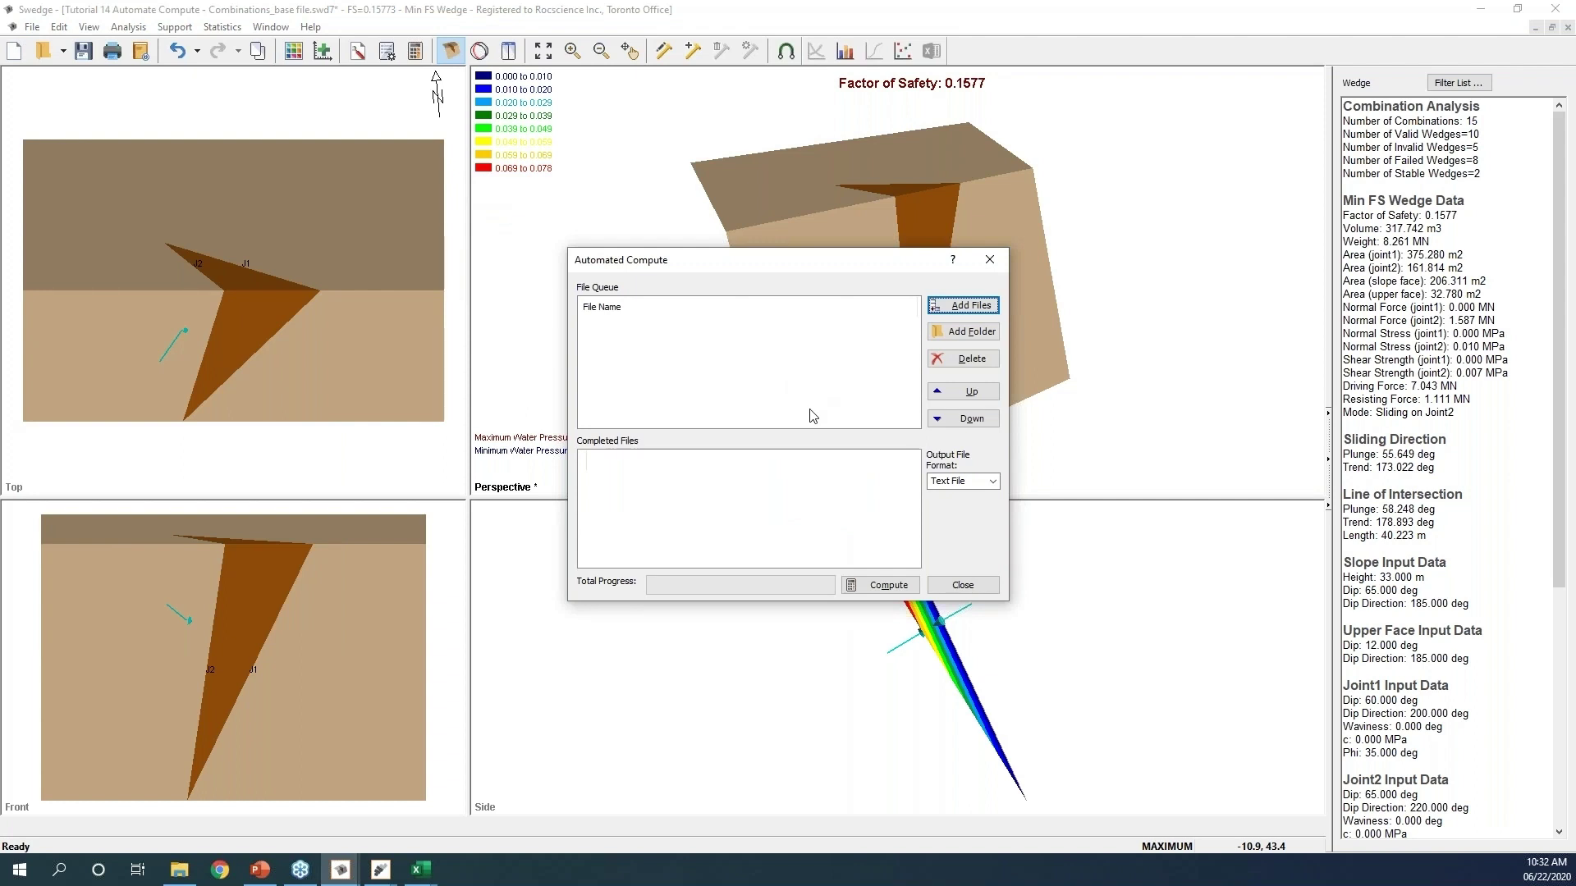
Queue Tutorial 14 Automate Compute - Combinations_inputs.xlsx from the SWedge Automate From Excel folder, set the output file format to Excel and compute
{"action": "left_click", "coordinate": [851, 408]}
{"action": "left_click", "coordinate": [957, 308]}
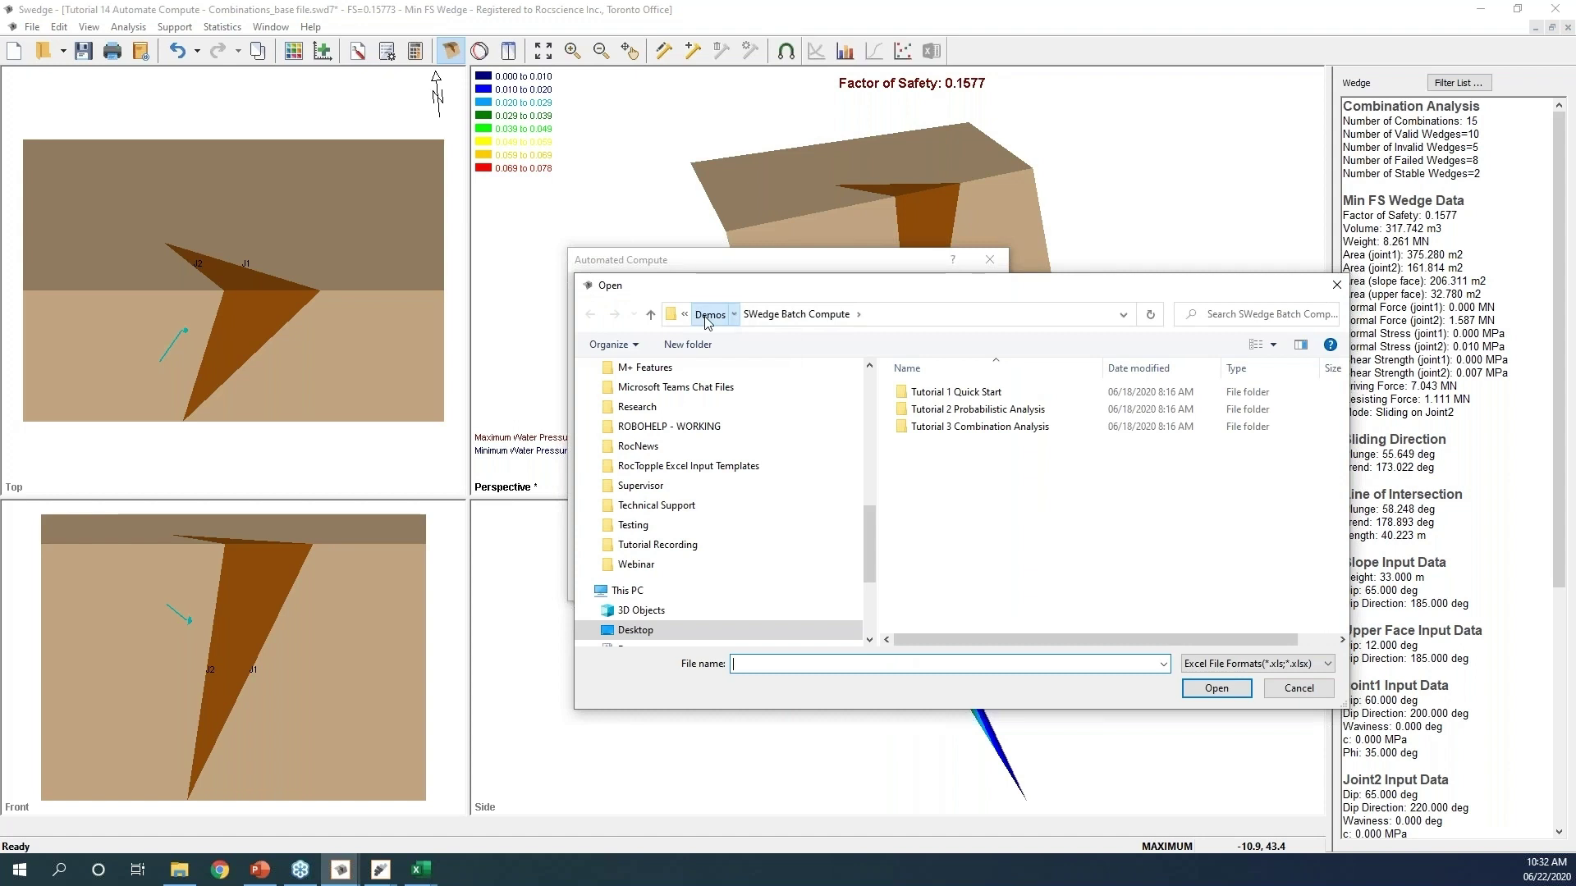
{"action": "left_click", "coordinate": [708, 319]}
{"action": "double_click", "coordinate": [962, 426]}
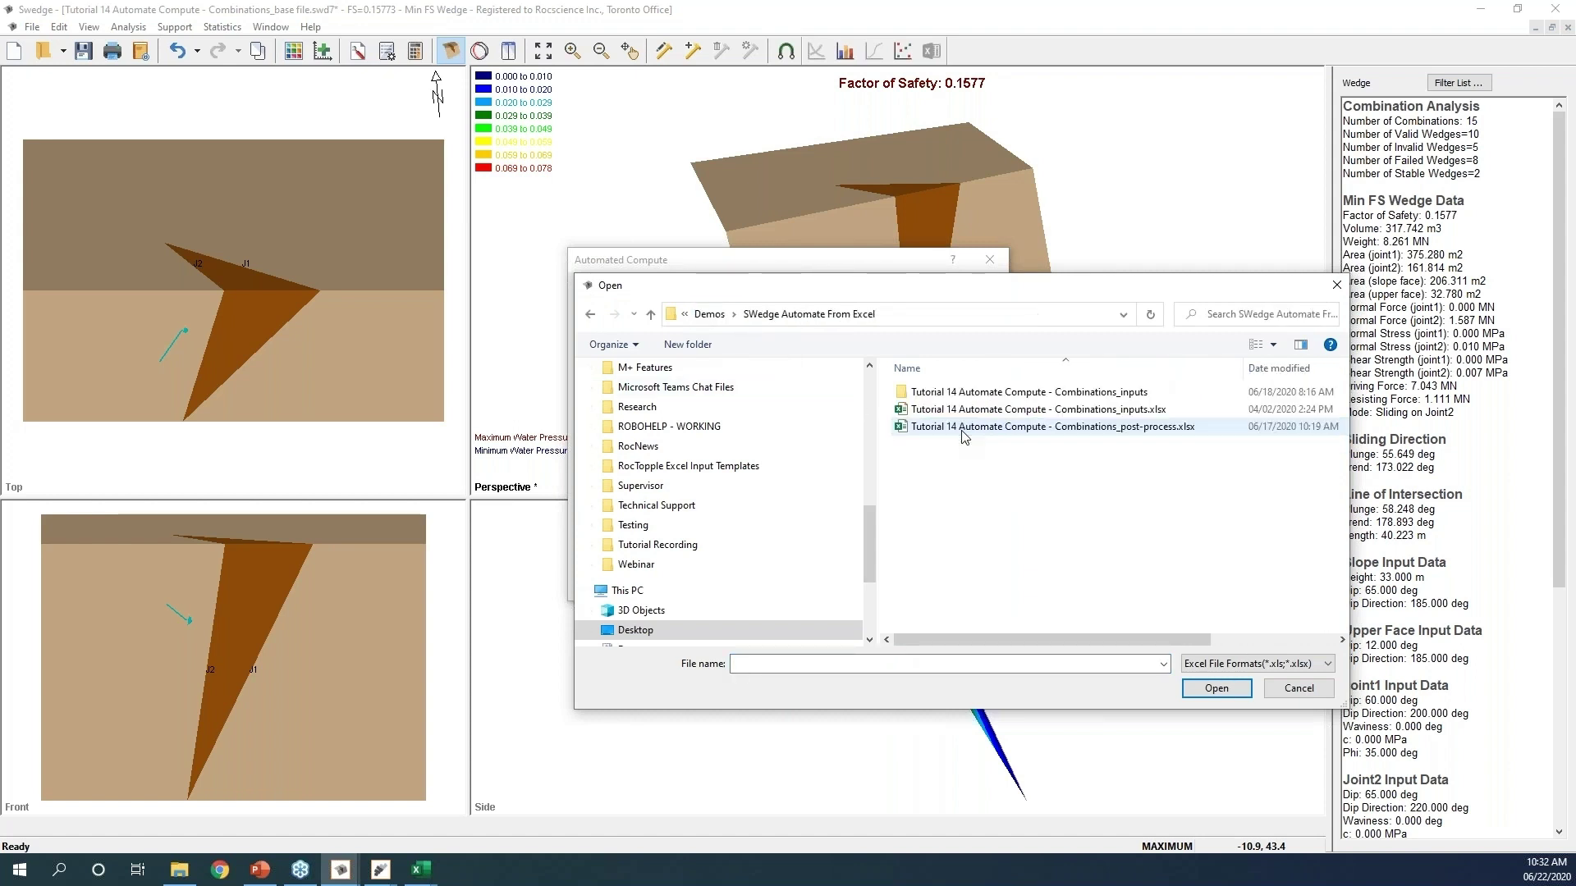
{"action": "double_click", "coordinate": [989, 426]}
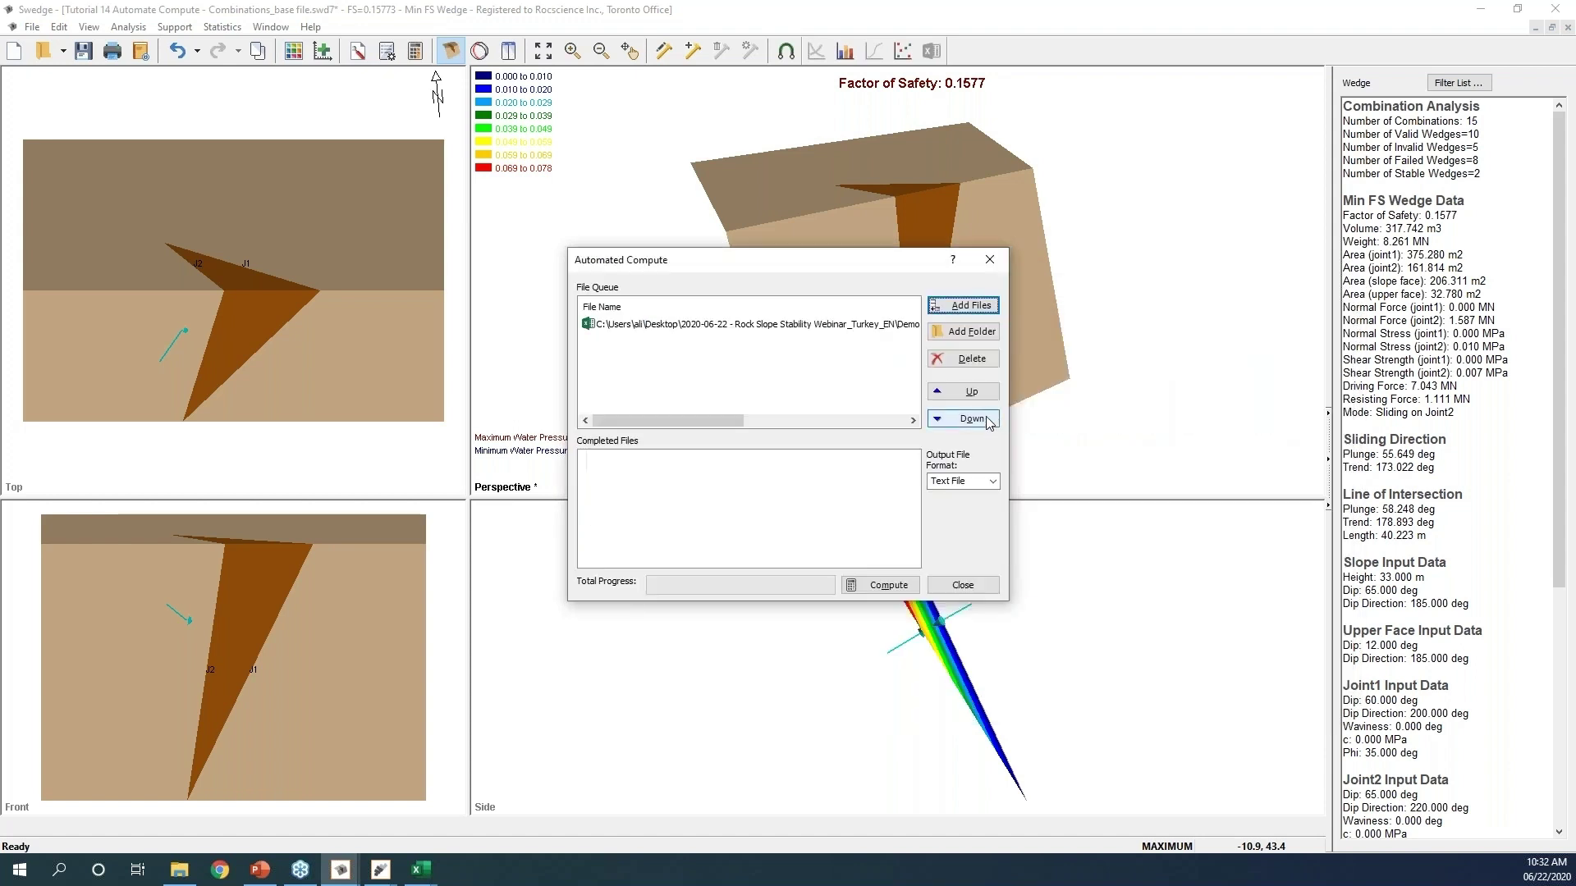
{"action": "left_click", "coordinate": [993, 481]}
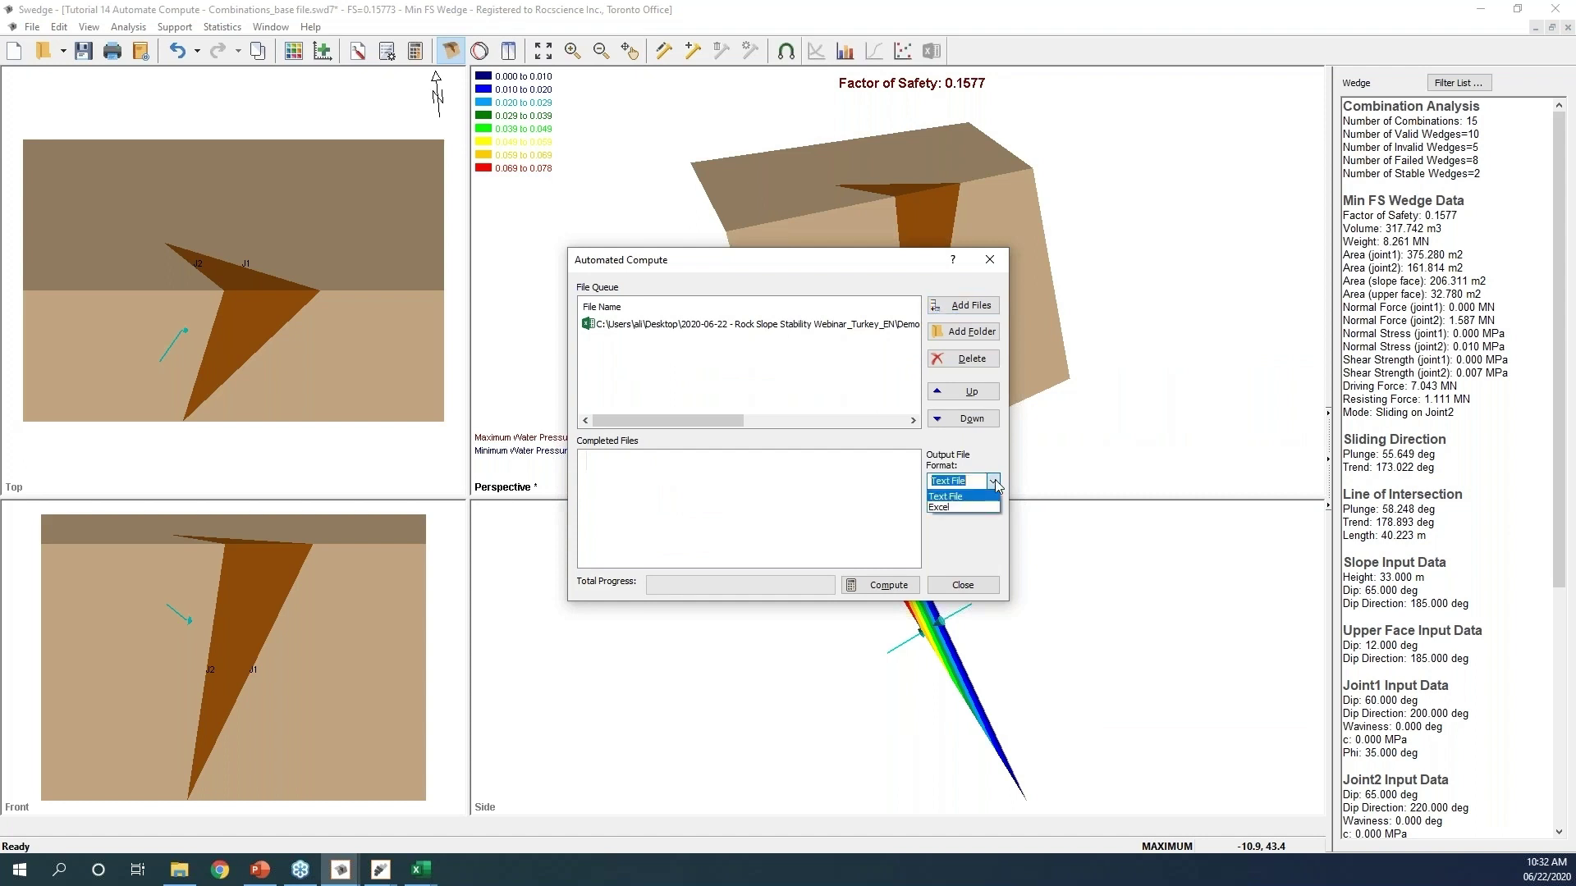
{"action": "left_click", "coordinate": [941, 508]}
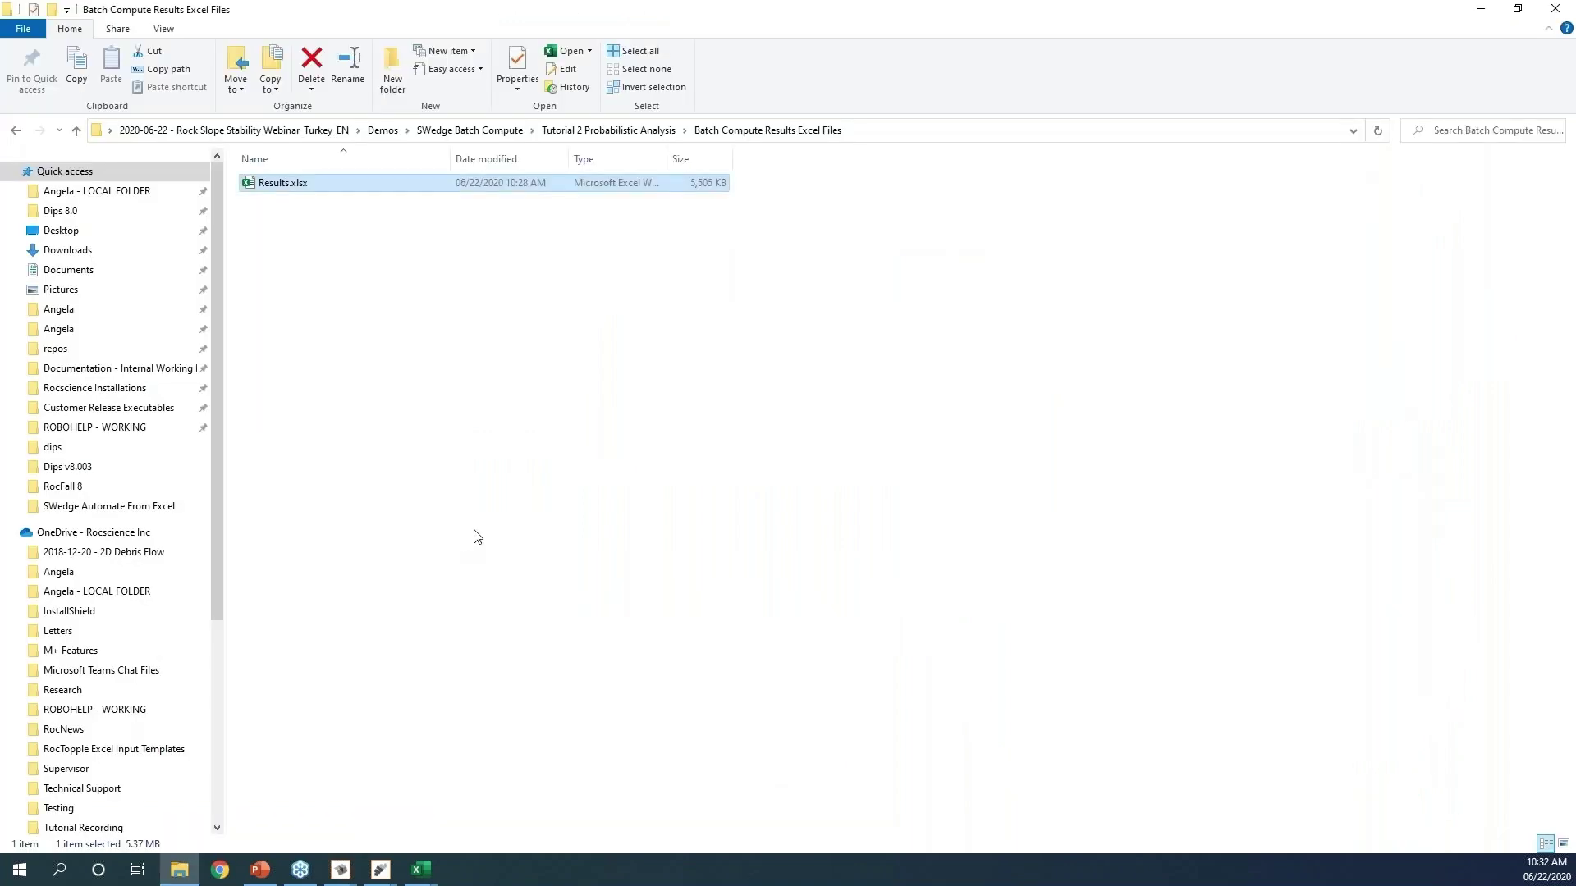
In File Explorer, browse to the Tutorial 14 Combinations_inputs folder's Automate Compute Results Excel Files and look over the result files
{"action": "left_click", "coordinate": [441, 132]}
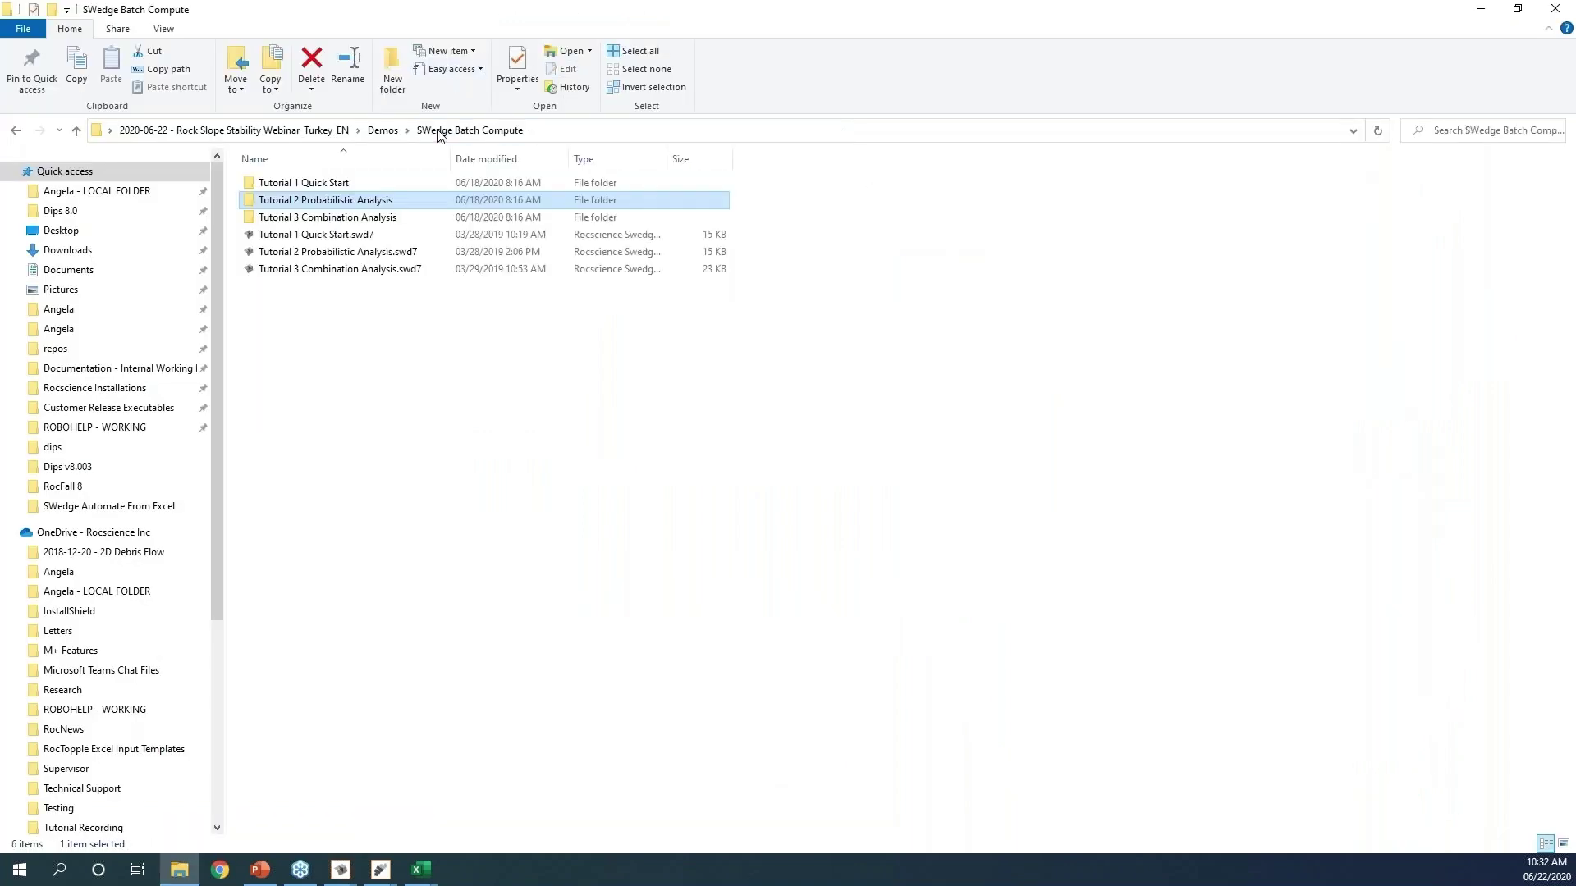
{"action": "left_click", "coordinate": [382, 133]}
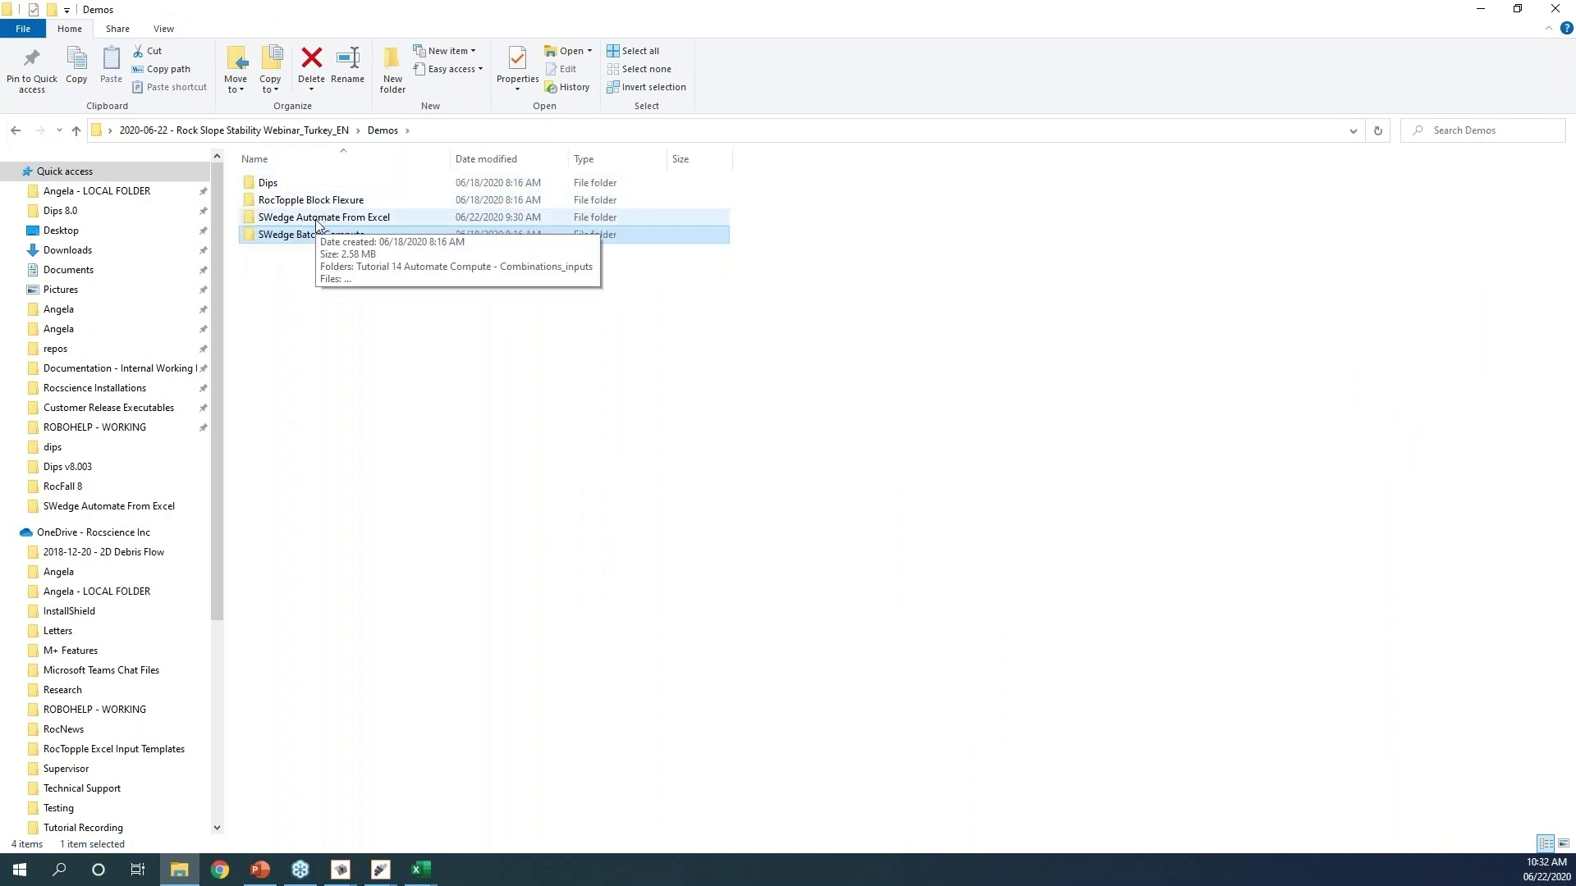
{"action": "double_click", "coordinate": [316, 219]}
{"action": "double_click", "coordinate": [300, 184]}
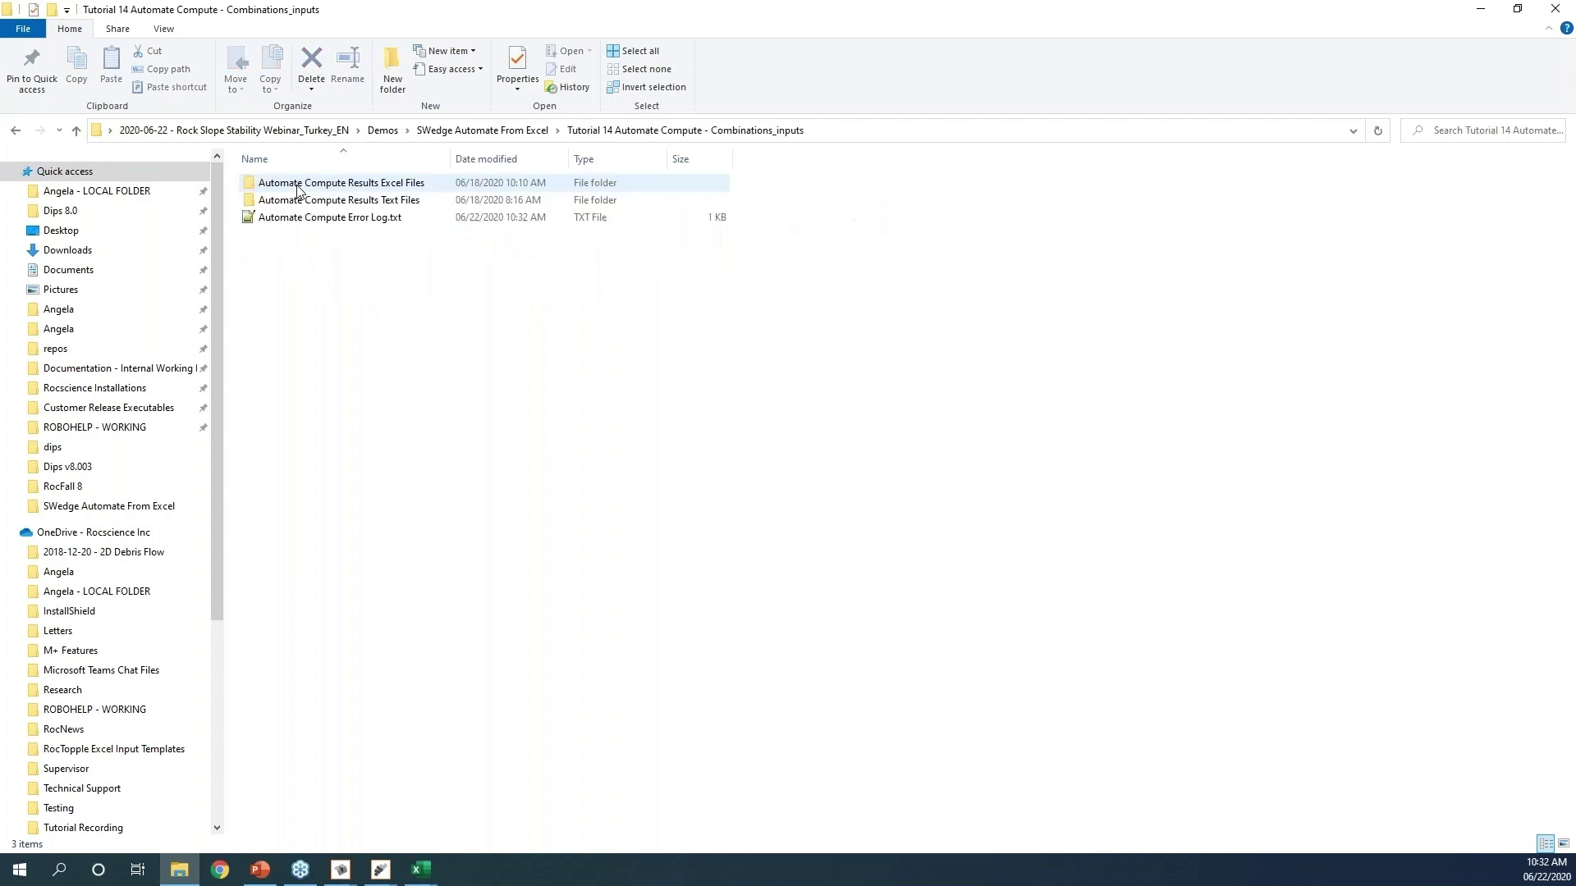
{"action": "left_click", "coordinate": [298, 188]}
{"action": "double_click", "coordinate": [296, 185]}
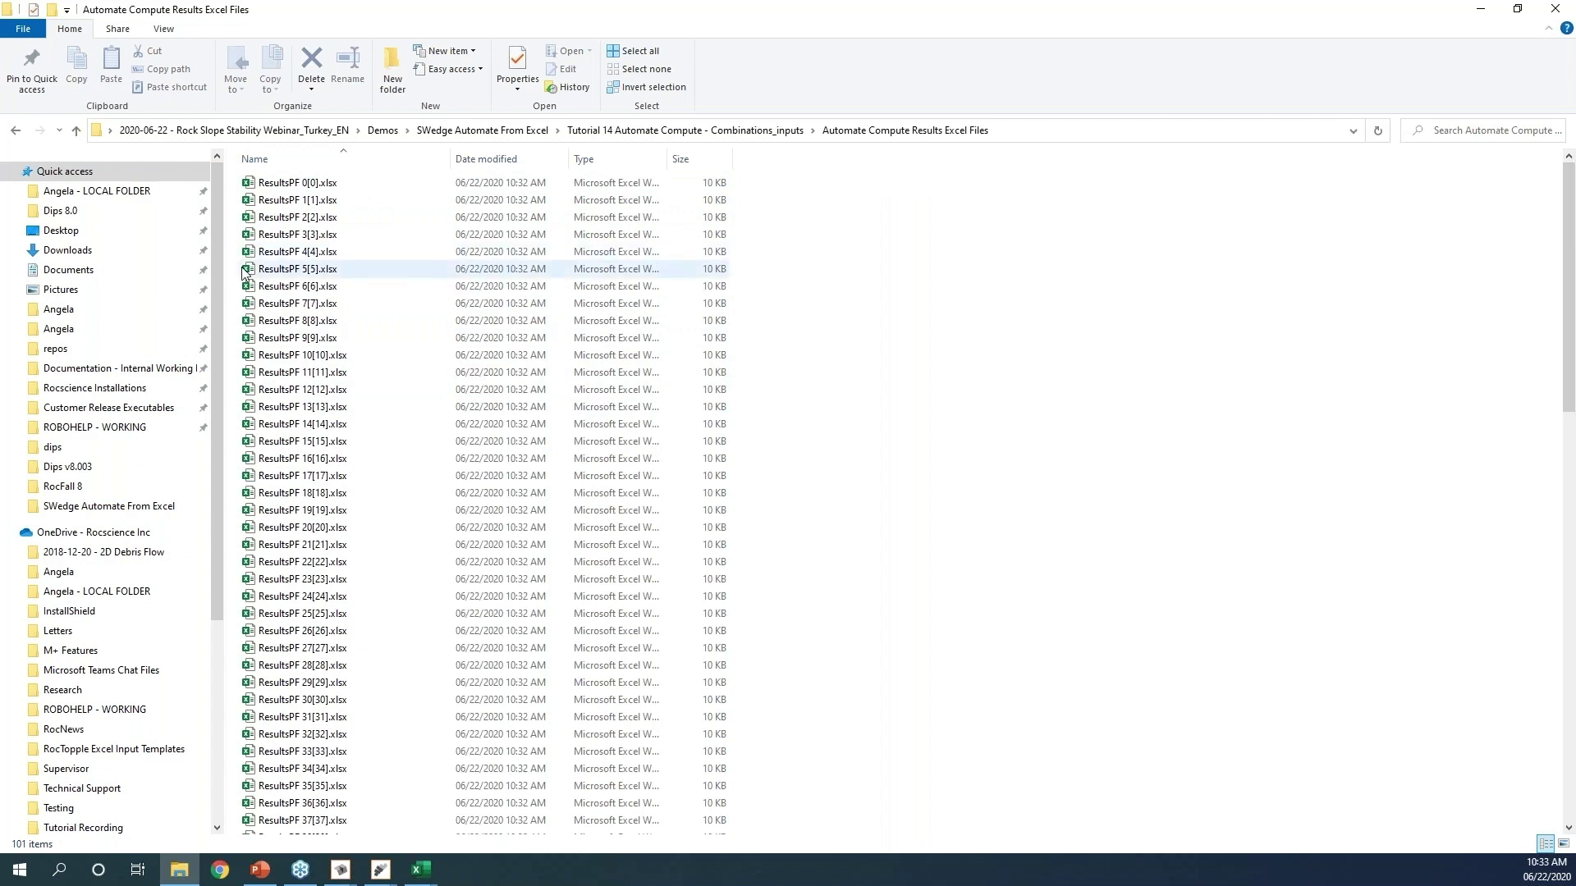
{"action": "left_click_drag", "start_coordinate": [1571, 218], "coordinate": [1559, 246]}
Open ResultsPF 0[0].xlsx and examine its wedge IDs and the PF 0 [1] row of combination results
{"action": "double_click", "coordinate": [271, 184]}
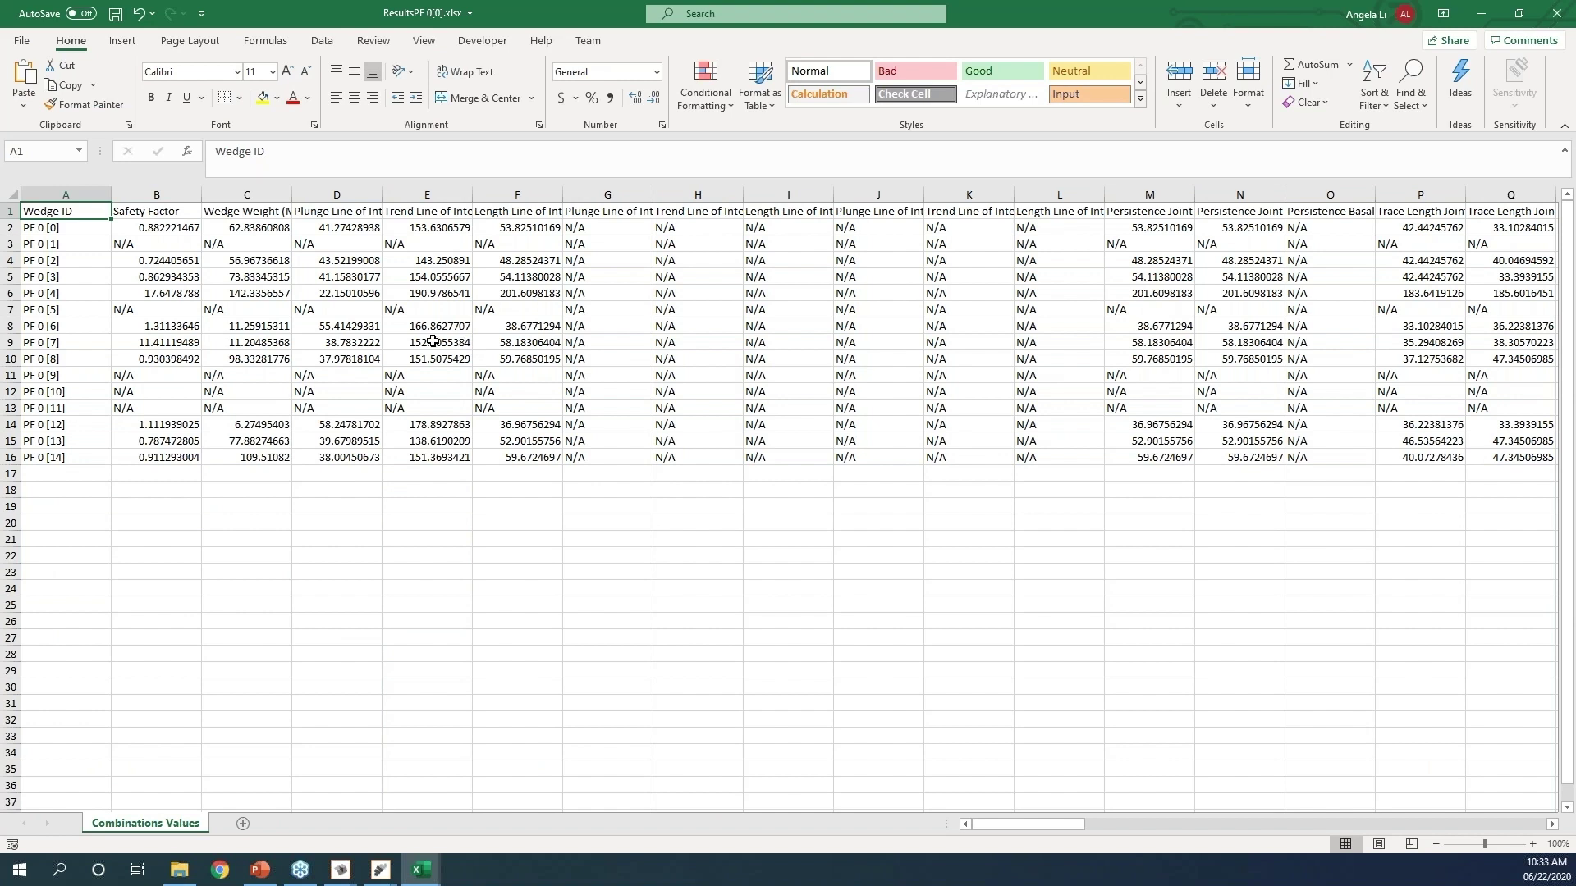
{"action": "left_click_drag", "start_coordinate": [49, 228], "coordinate": [49, 457]}
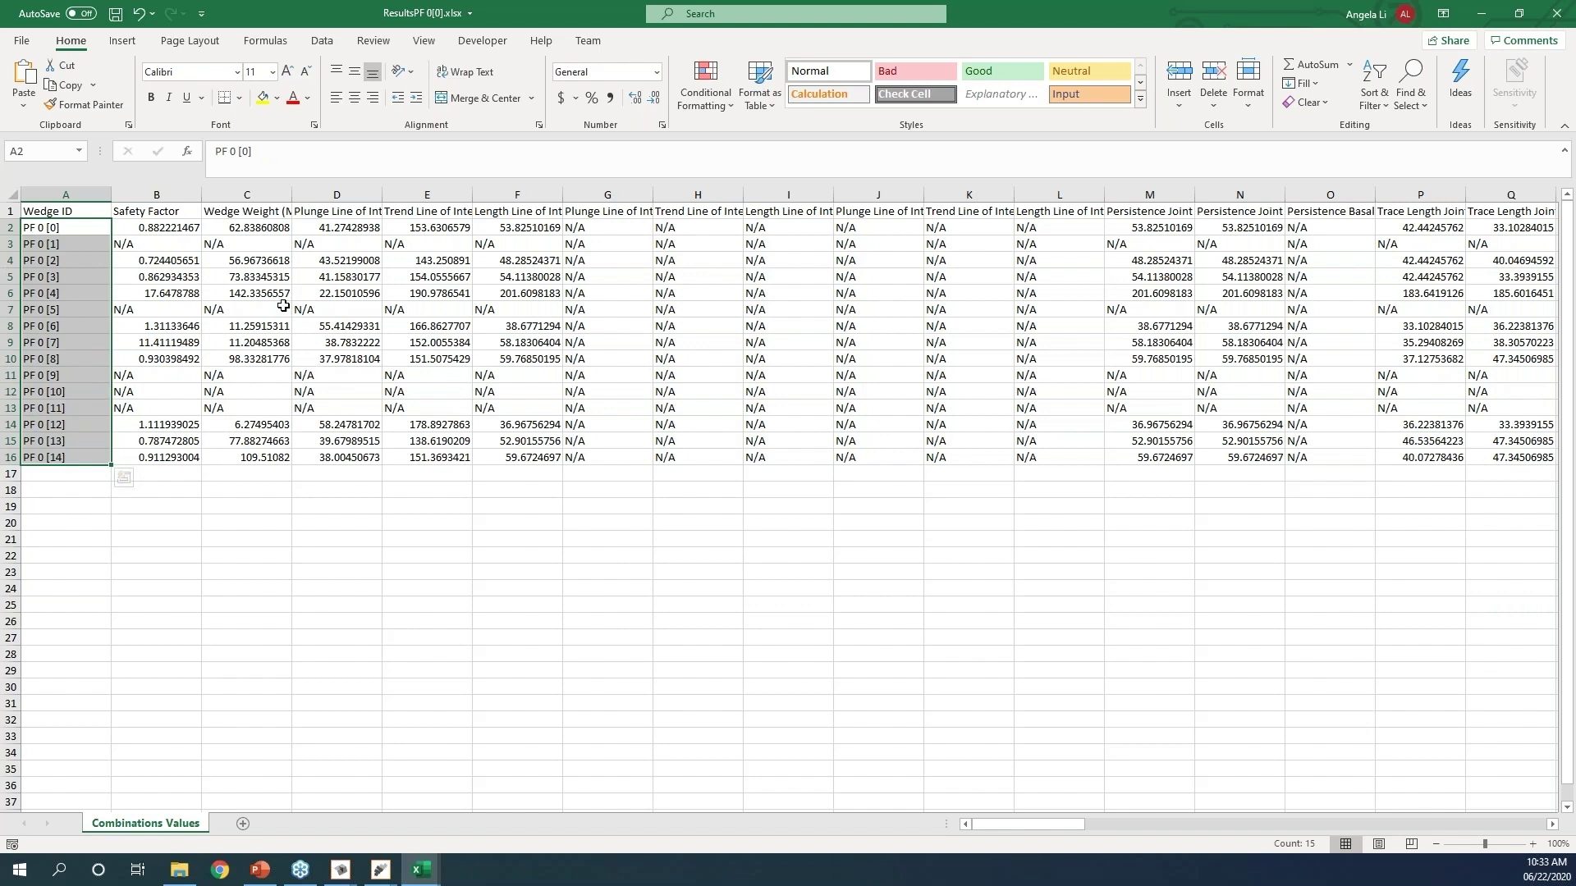
{"action": "left_click", "coordinate": [10, 244]}
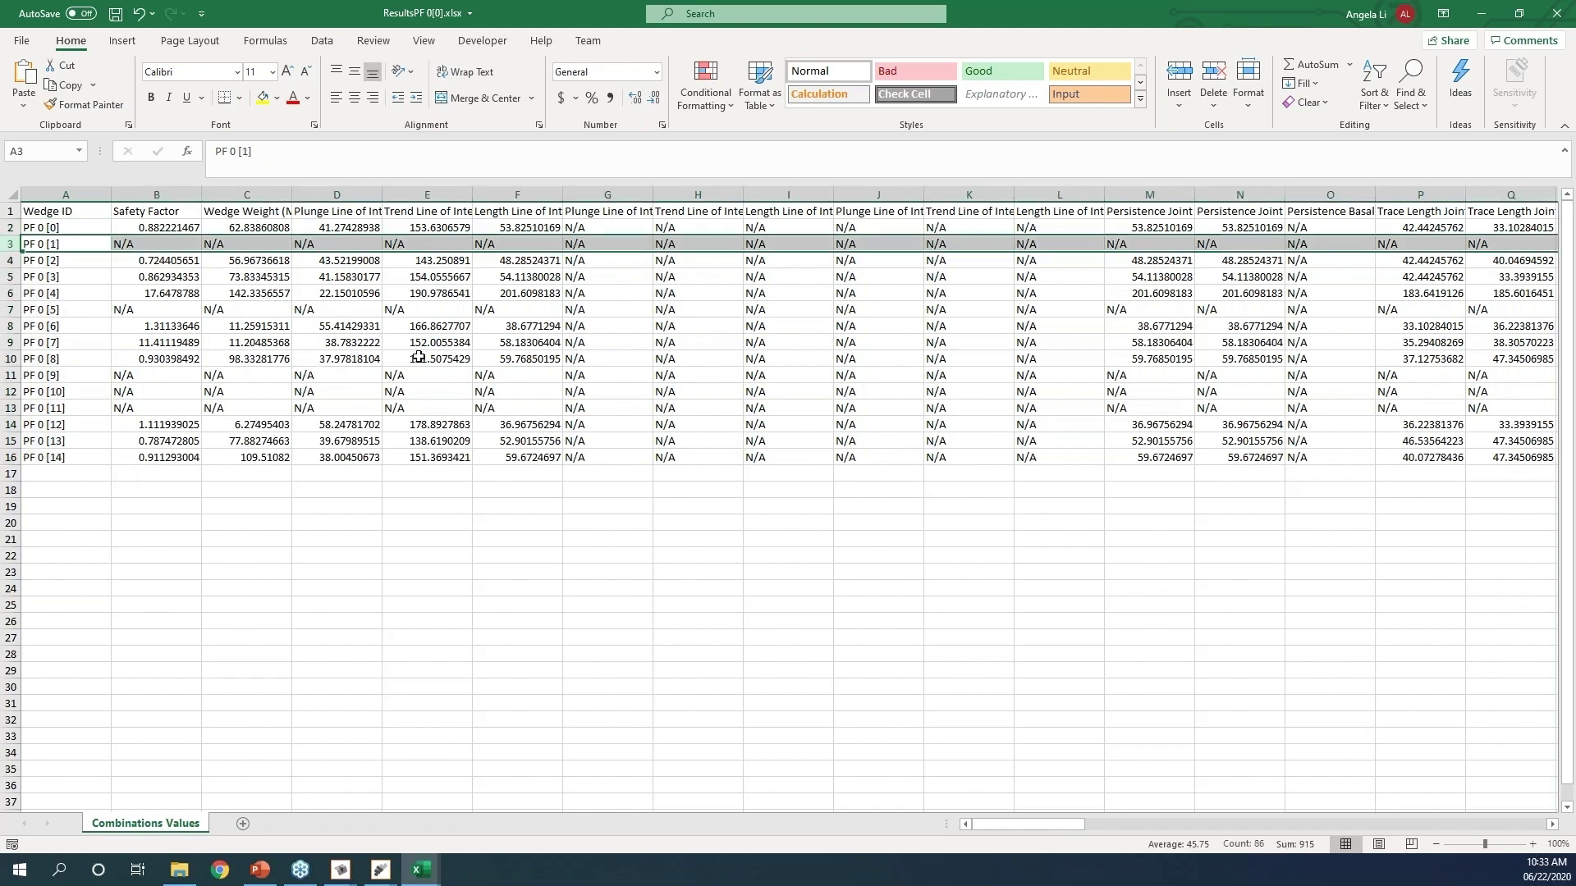
{"action": "left_click", "coordinate": [688, 637]}
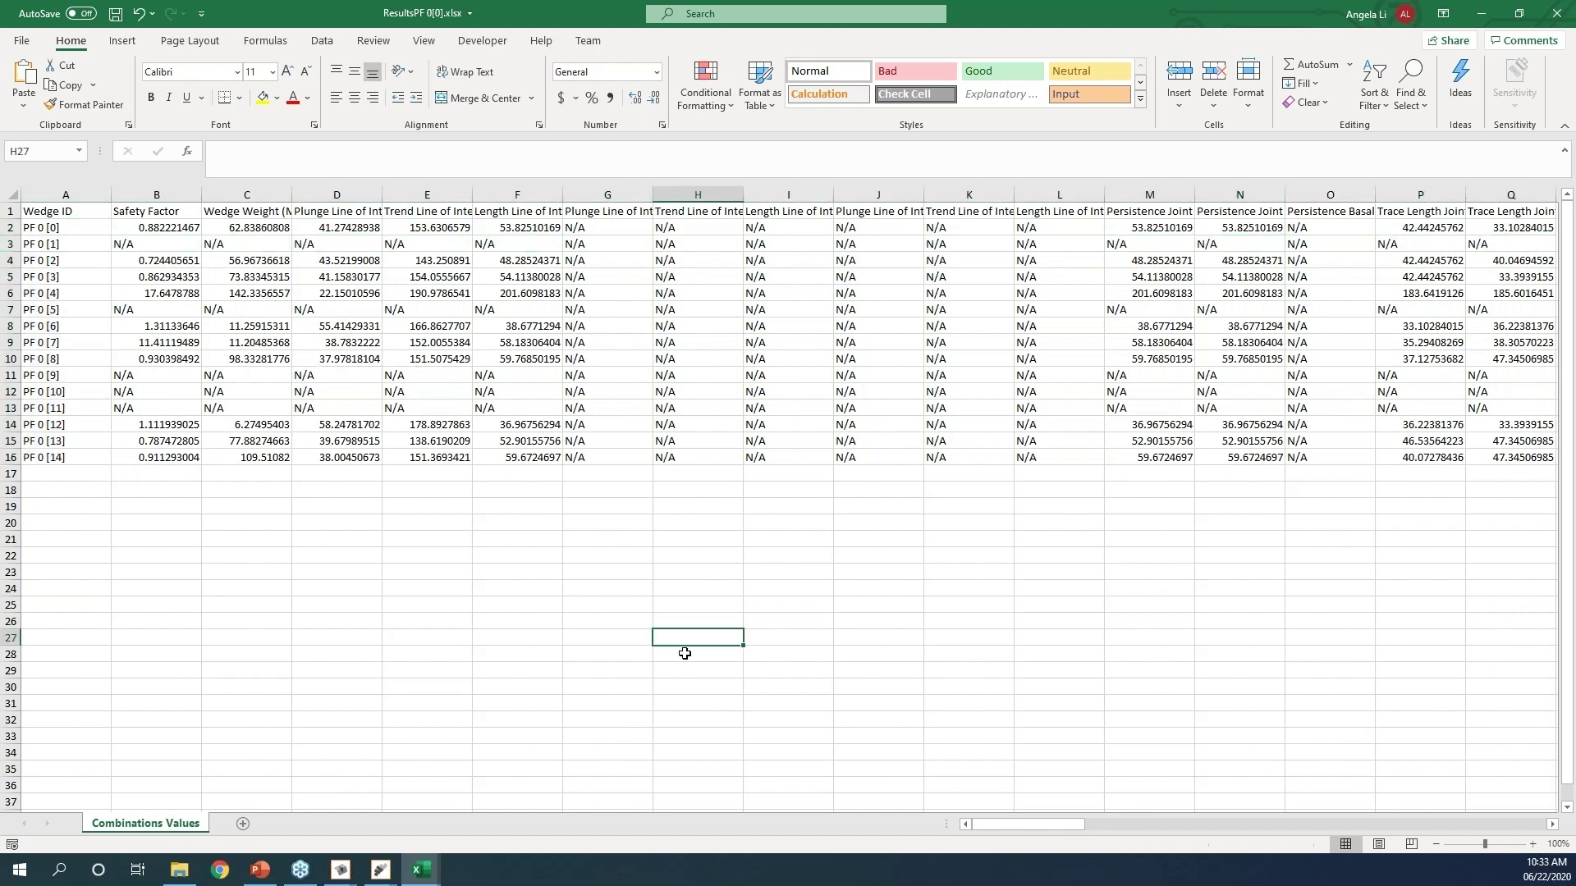
View the Safety Factor vs. Percent Filled chart in the Combinations_post-process workbook, and switch to PowerPoint
{"action": "left_click", "coordinate": [420, 875]}
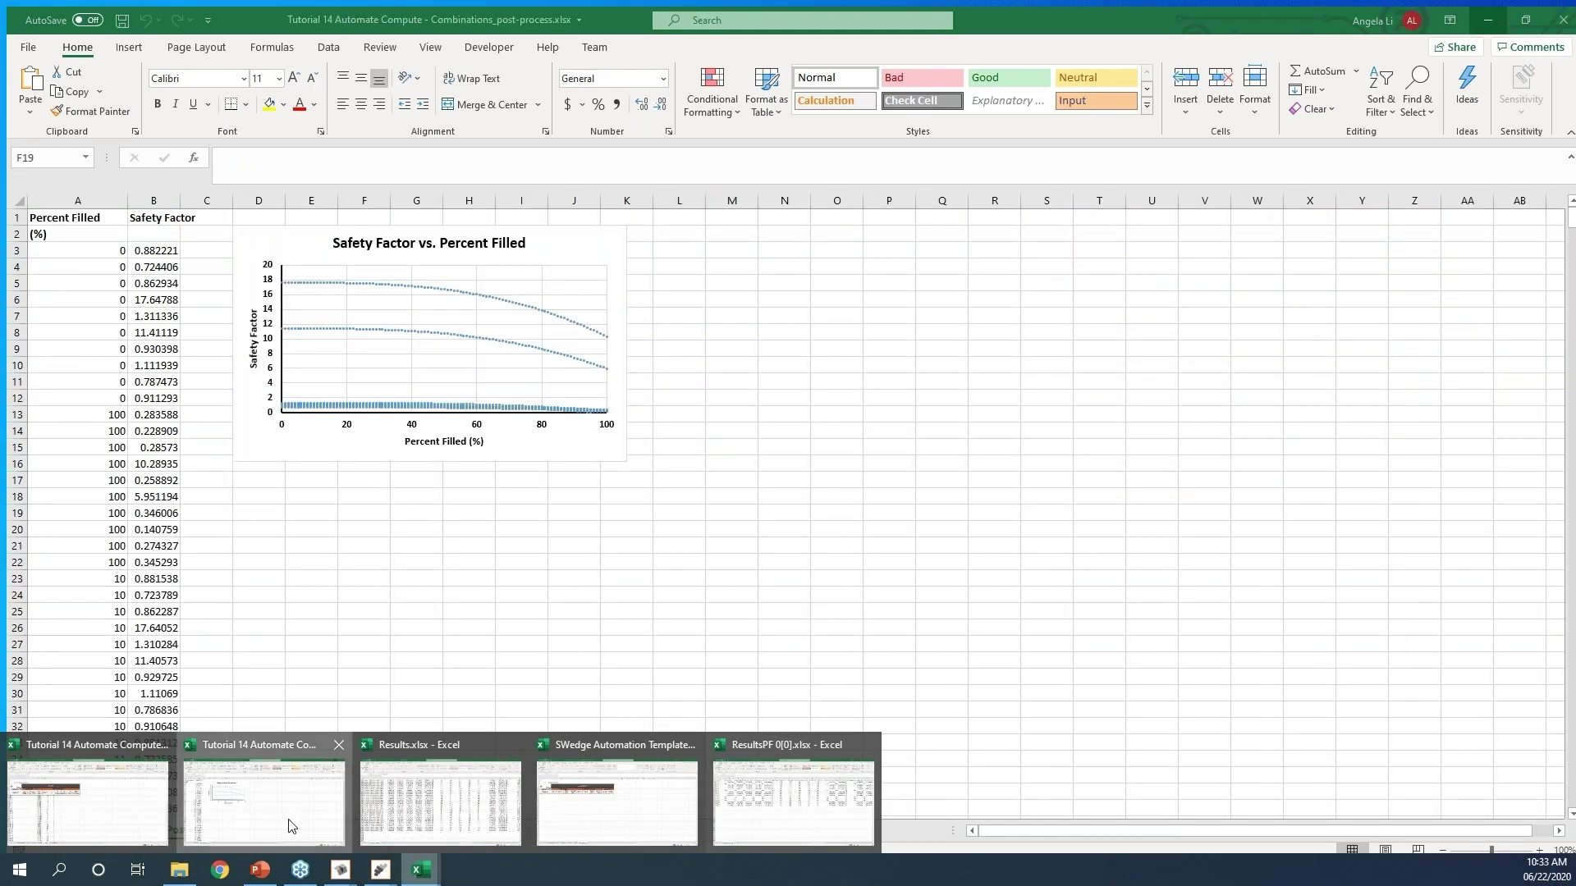
{"action": "left_click", "coordinate": [262, 797]}
{"action": "left_click", "coordinate": [682, 585]}
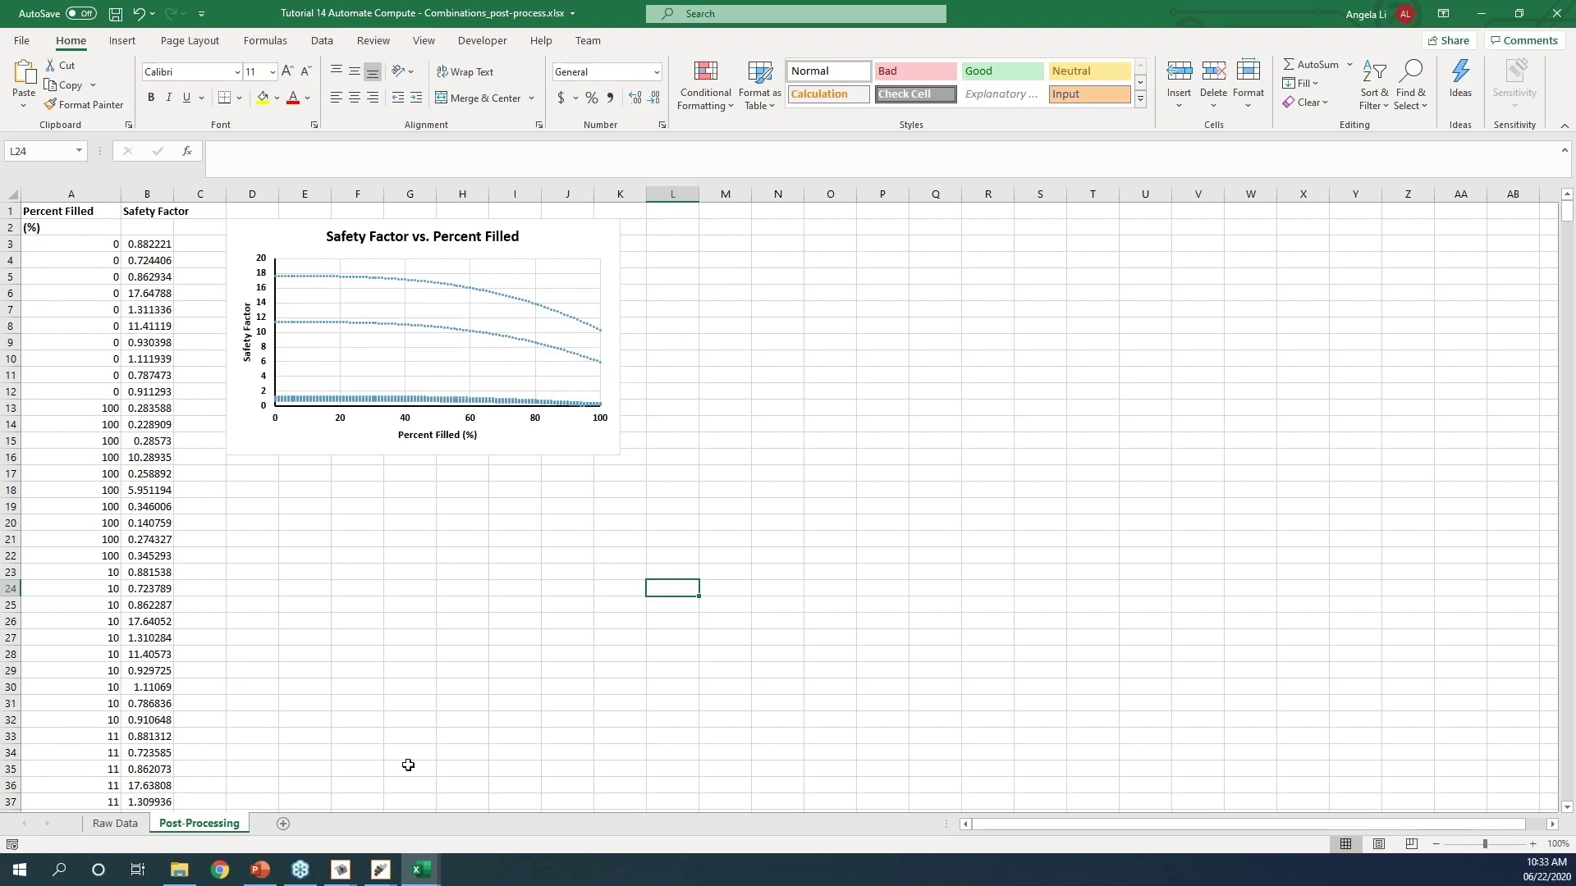
{"action": "left_click", "coordinate": [259, 870]}
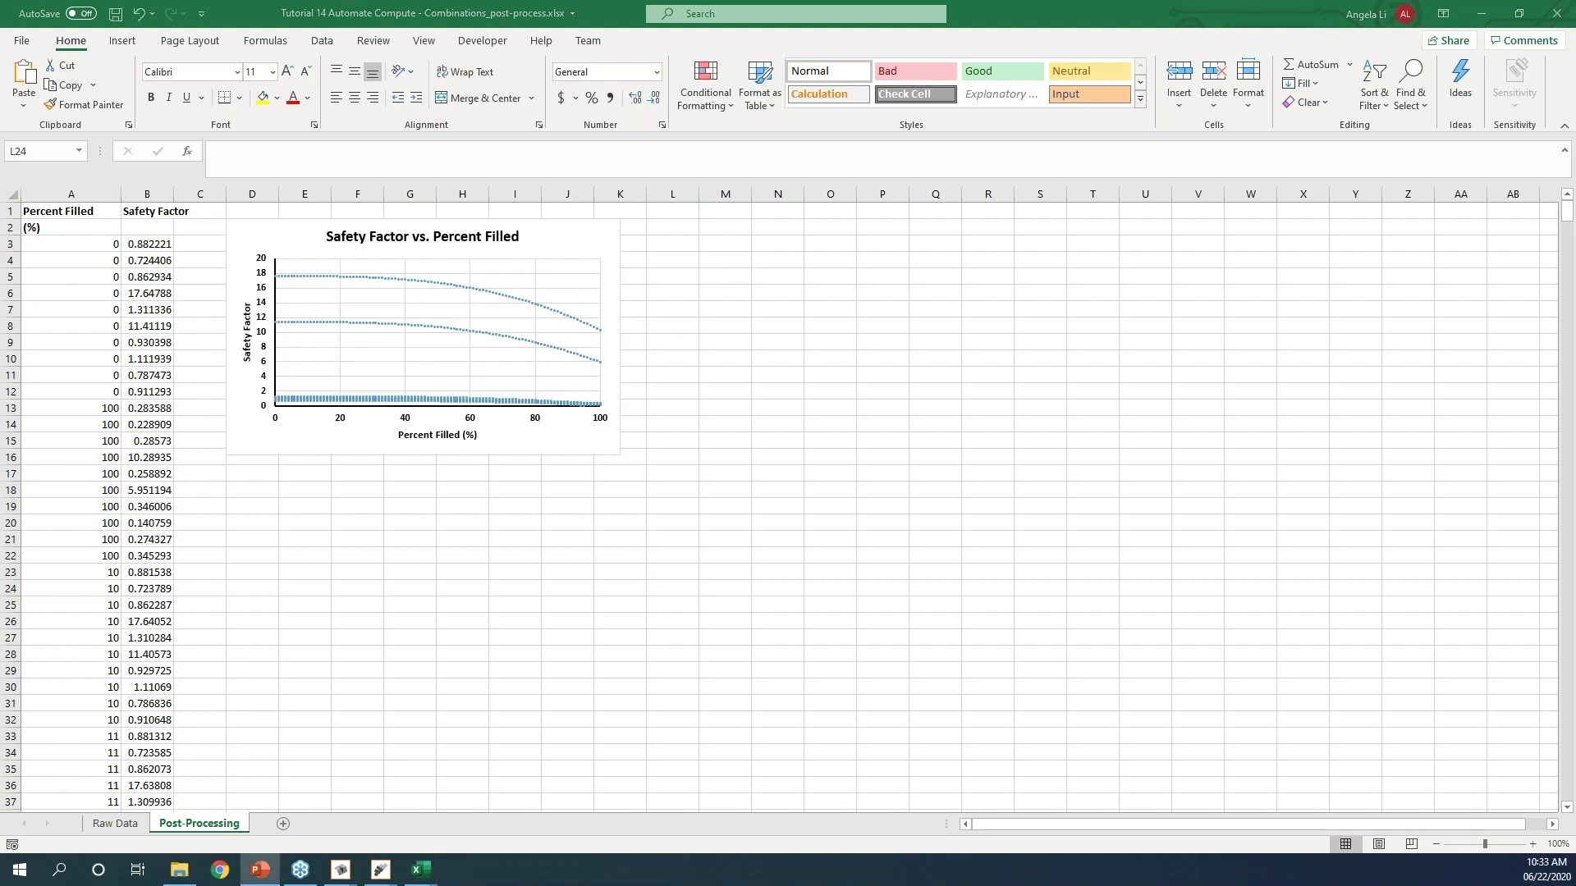